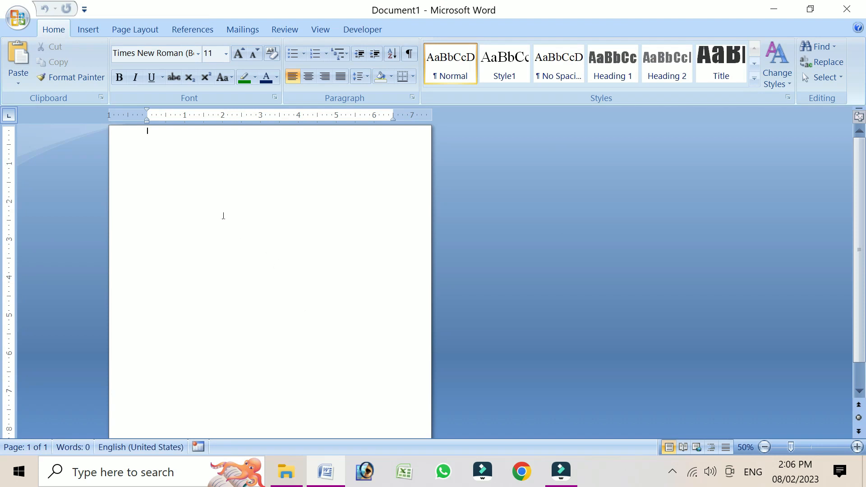
Set the document's paper size to A4 (210 x 297 mm)
ctrl+scroll(223, 216, up, 2)
ctrl+scroll(270, 221, up, 2)
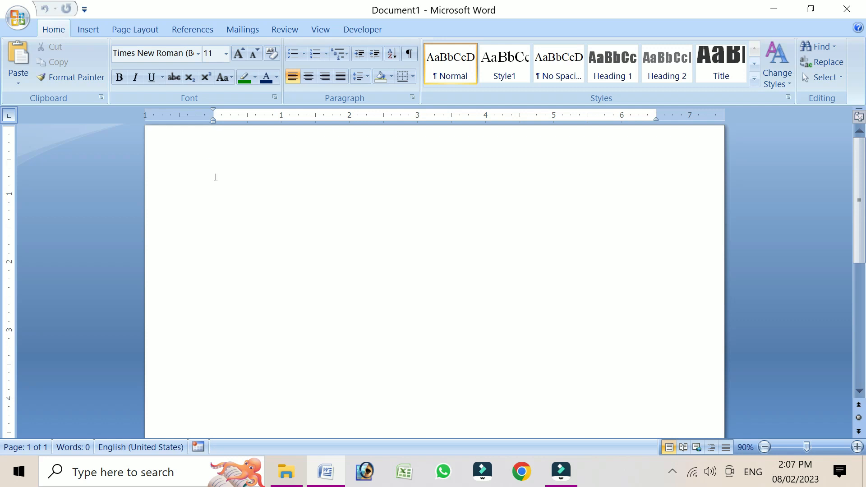
click(147, 30)
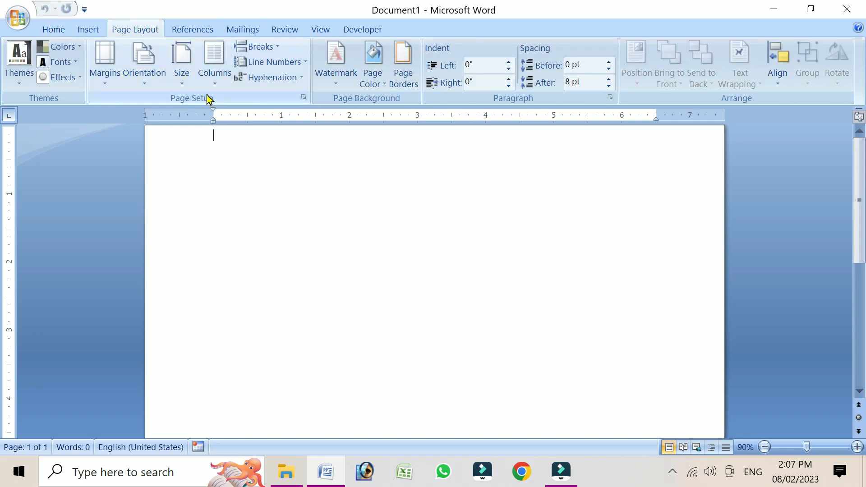
click(183, 75)
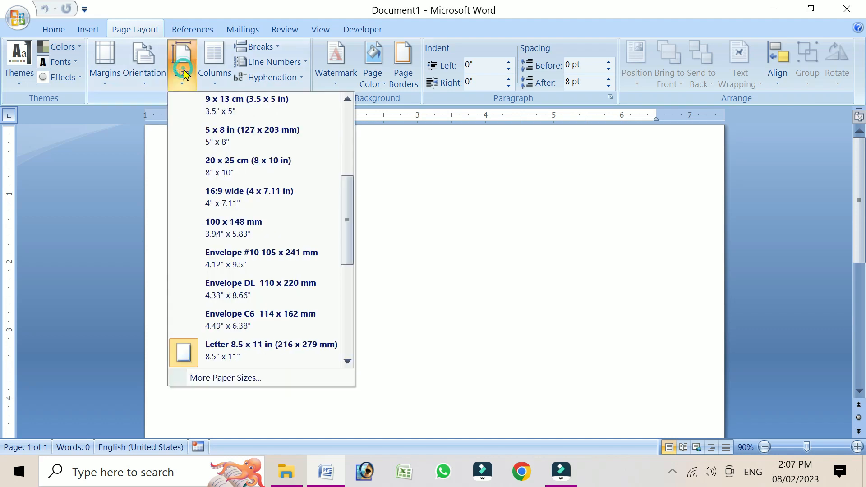
scroll(203, 153, up, 3)
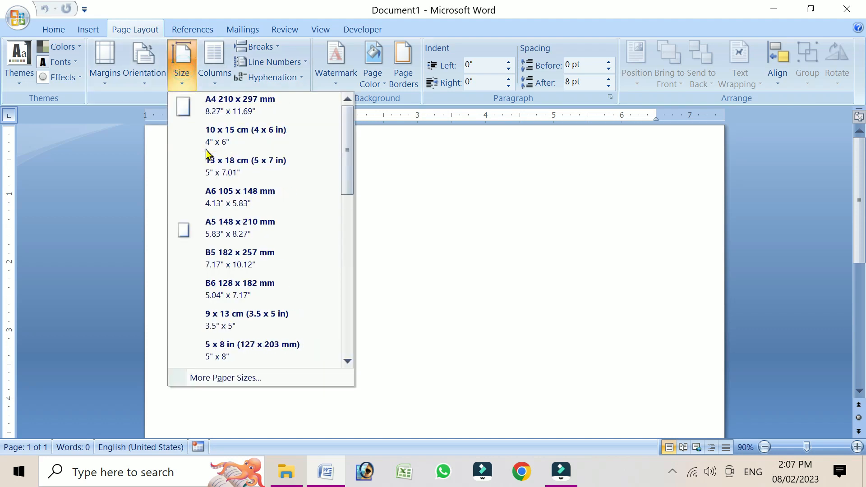
click(215, 115)
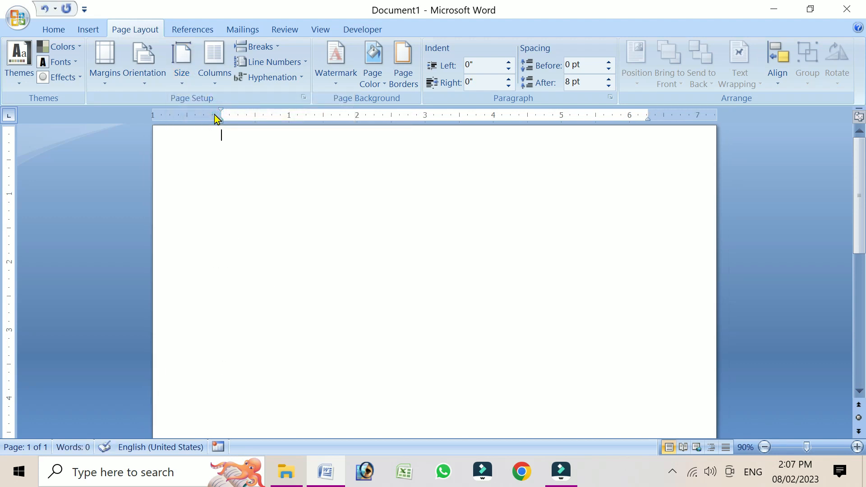
Switch the page to landscape orientation and apply the Normal 1" margins
click(149, 64)
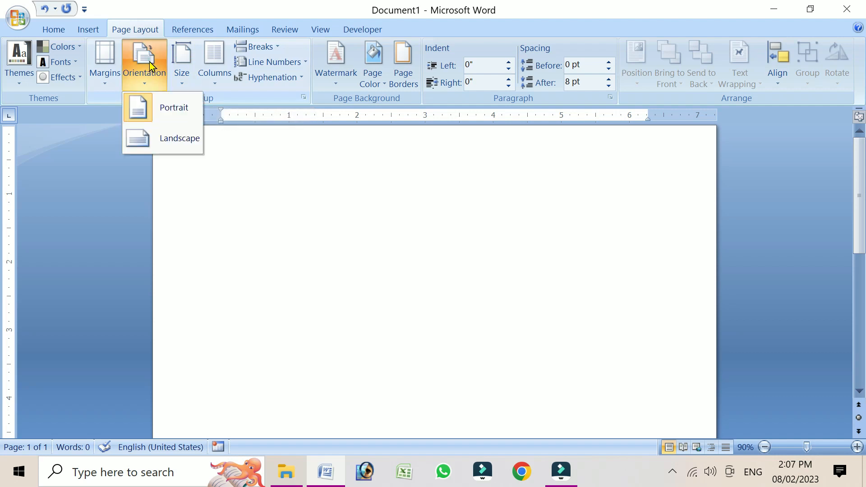
click(161, 136)
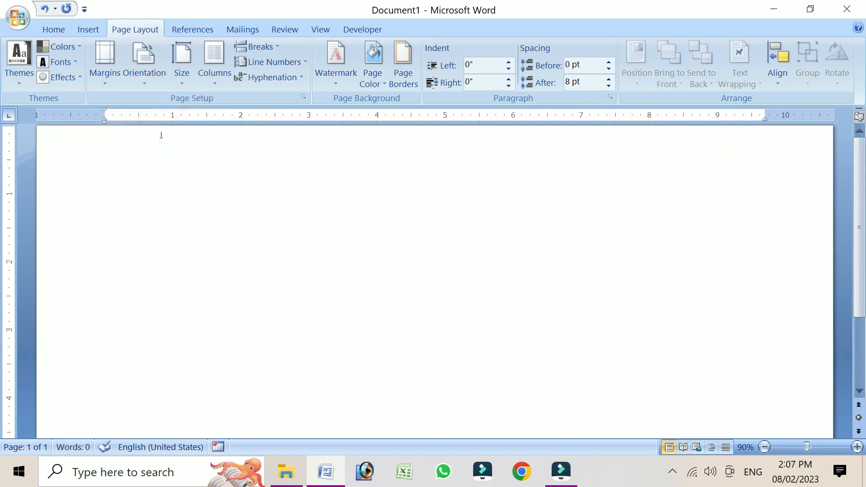
click(109, 70)
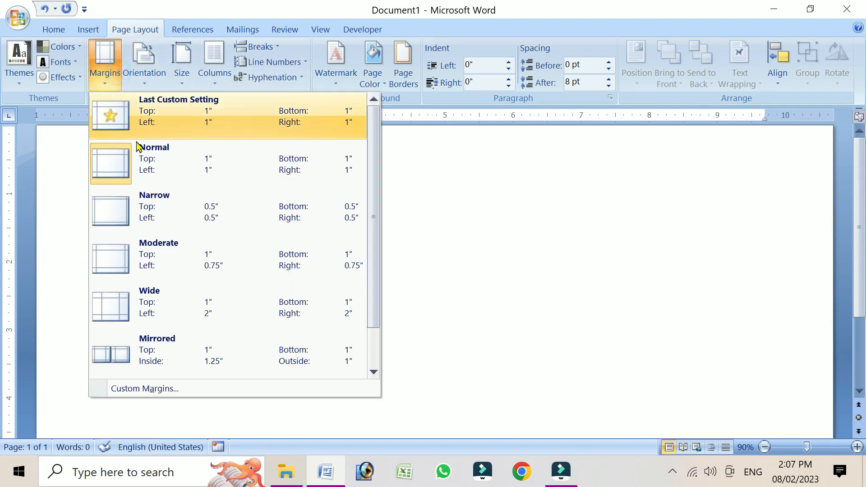
click(142, 161)
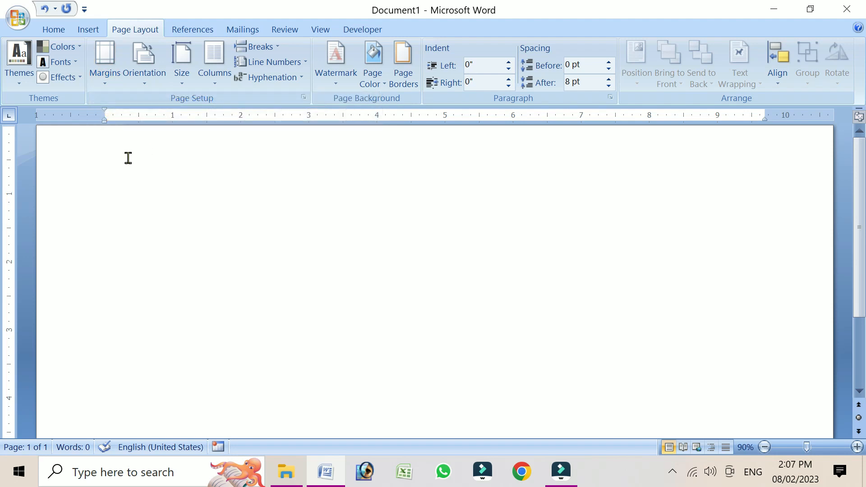
Set up a Box page border and choose an art pattern with ornate square corners for it
click(397, 63)
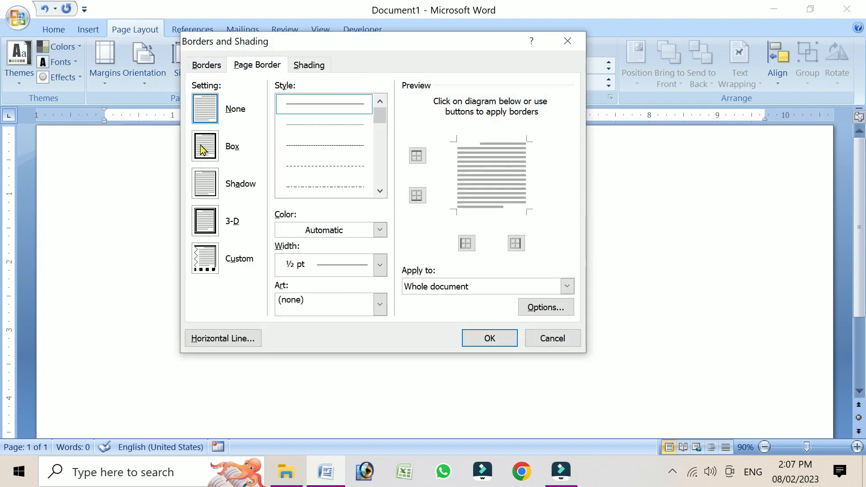
click(201, 156)
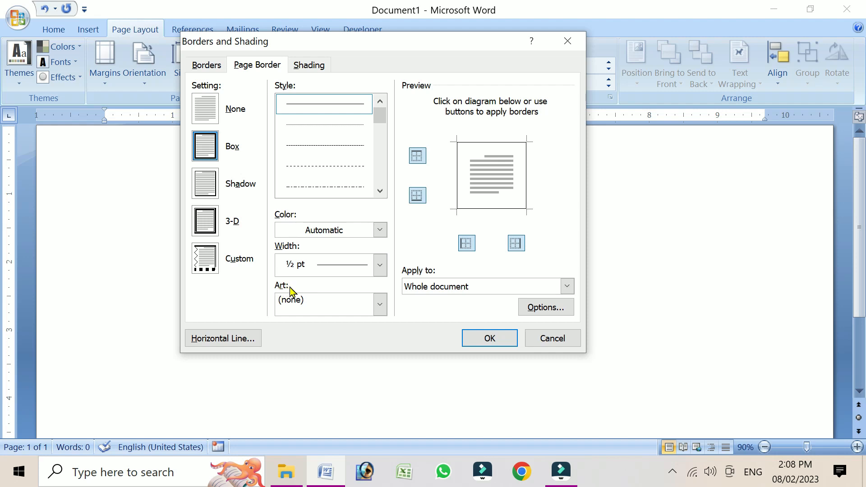
click(310, 292)
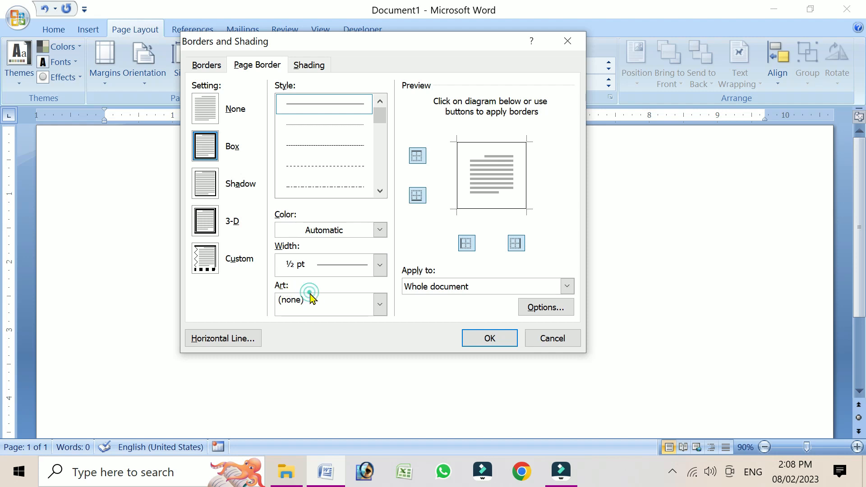
click(360, 304)
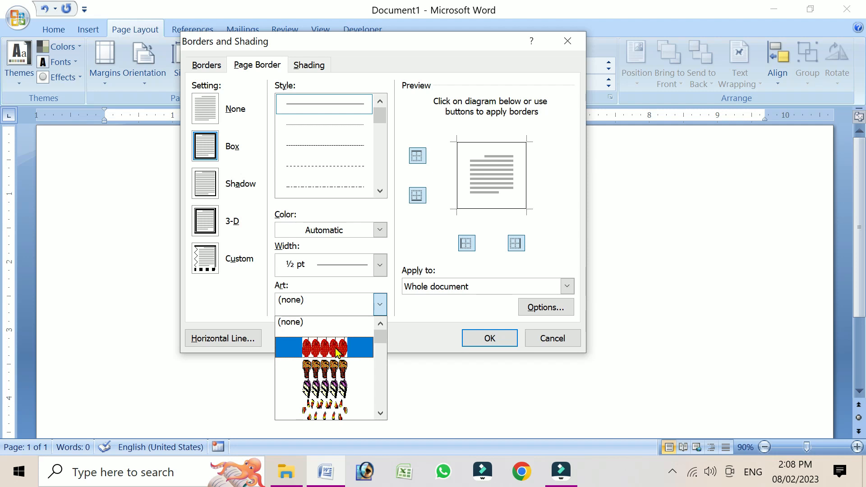
scroll(342, 365, down, 5)
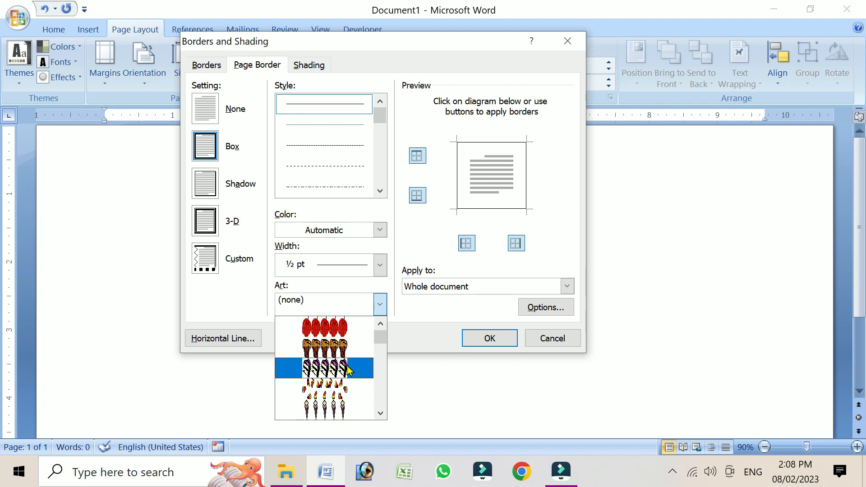
scroll(348, 371, down, 8)
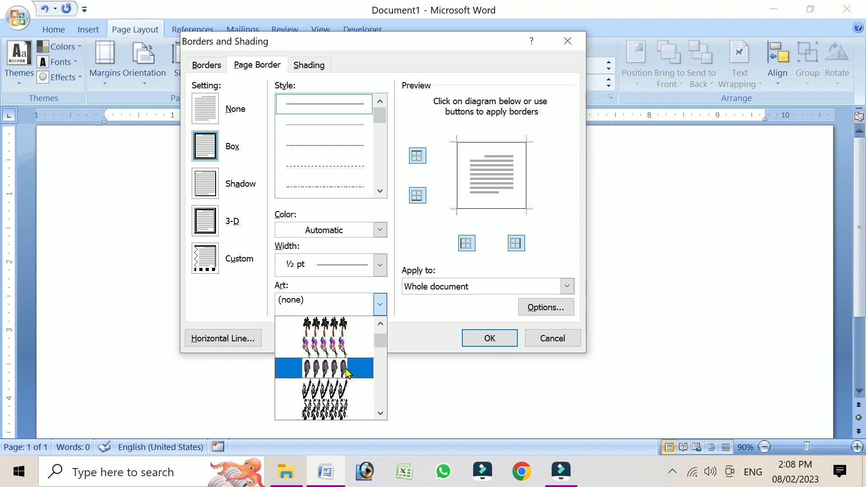
scroll(349, 371, down, 8)
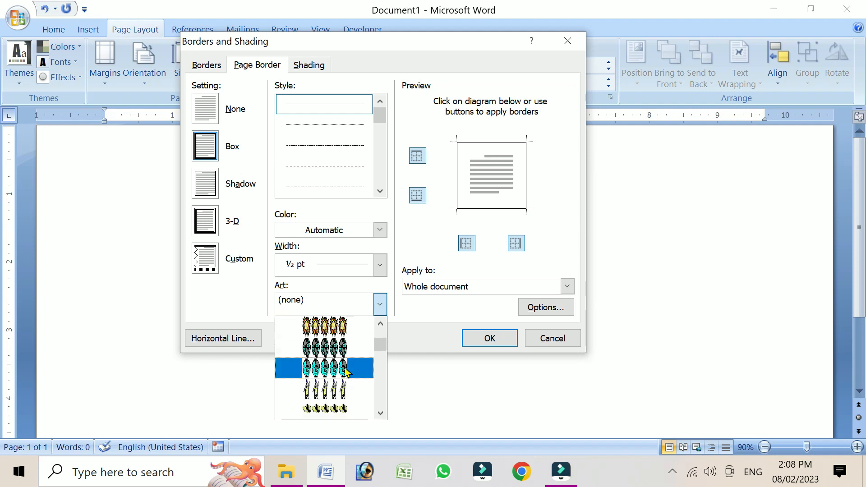
drag(377, 344, 378, 365)
scroll(339, 369, down, 5)
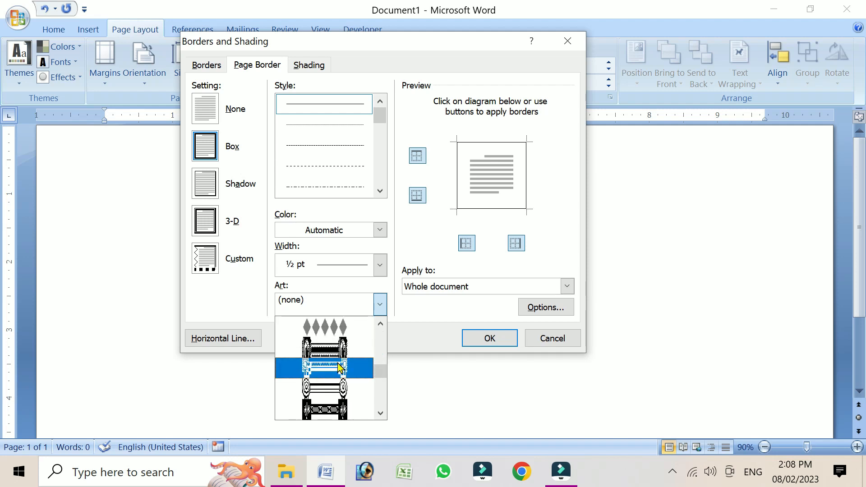
click(335, 366)
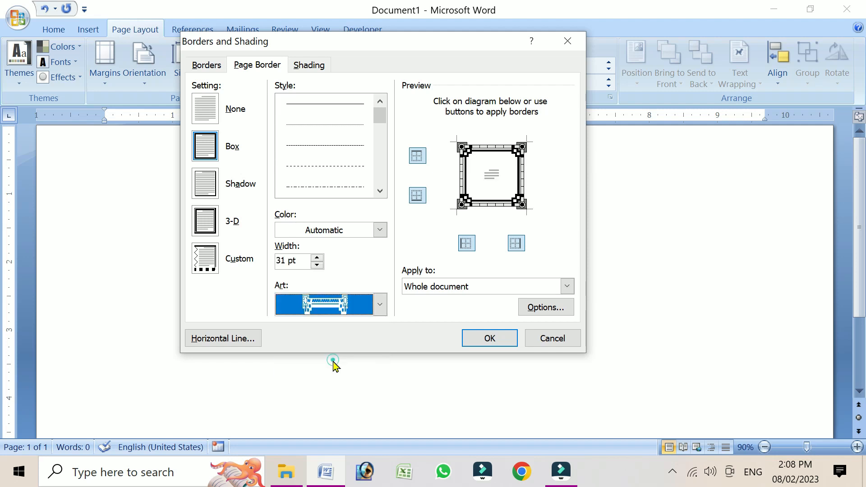
Change the page border art to the black-and-white triangle pattern with dots between the triangles
click(332, 303)
scroll(337, 378, down, 3)
scroll(338, 392, down, 4)
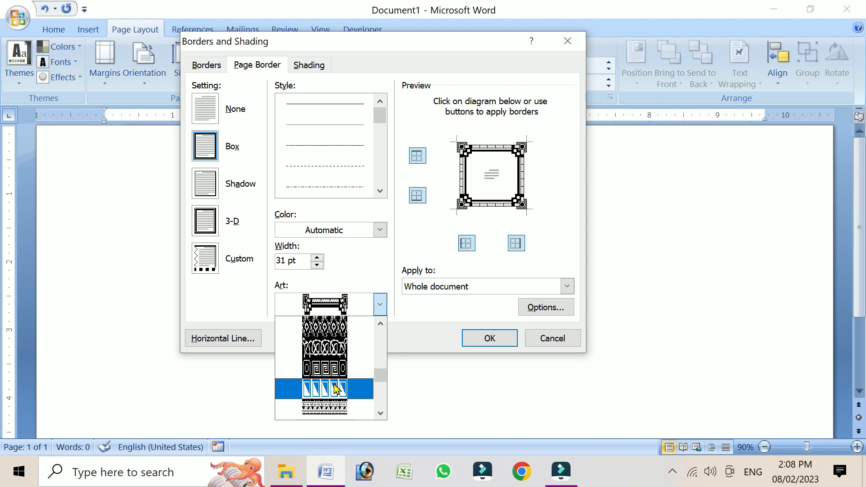
click(328, 366)
click(323, 303)
scroll(336, 378, down, 2)
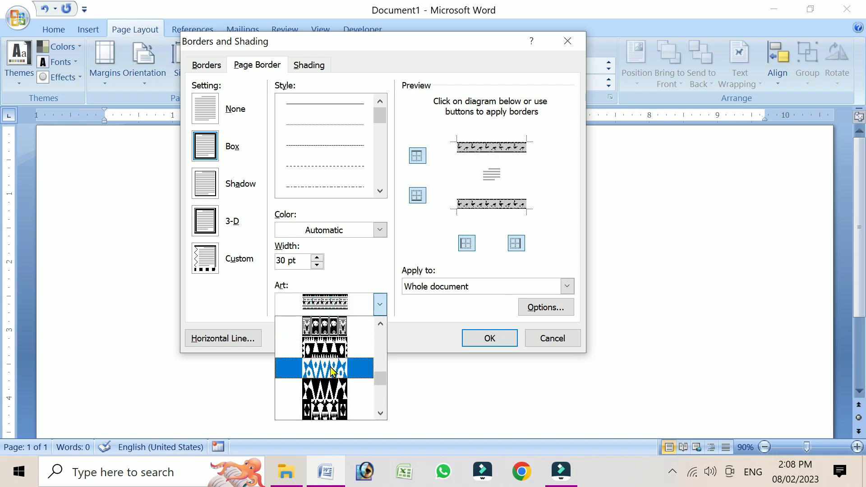
click(327, 361)
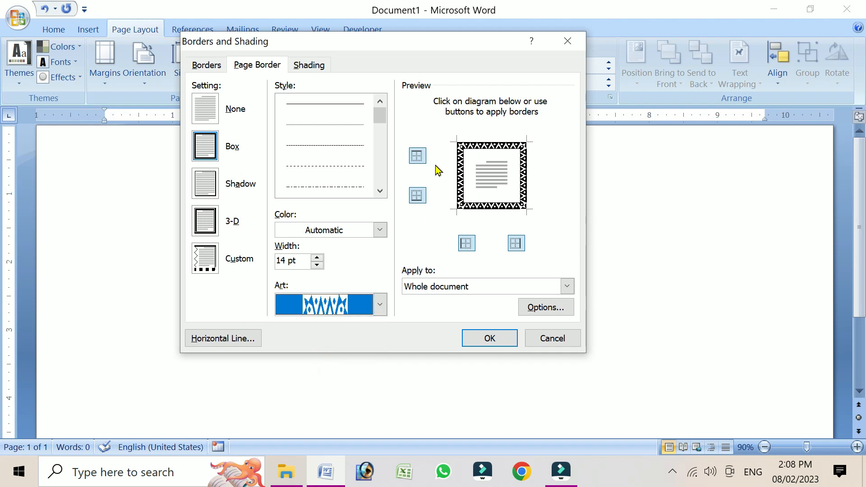
Color the page border dark blue and apply it to the whole document
click(297, 260)
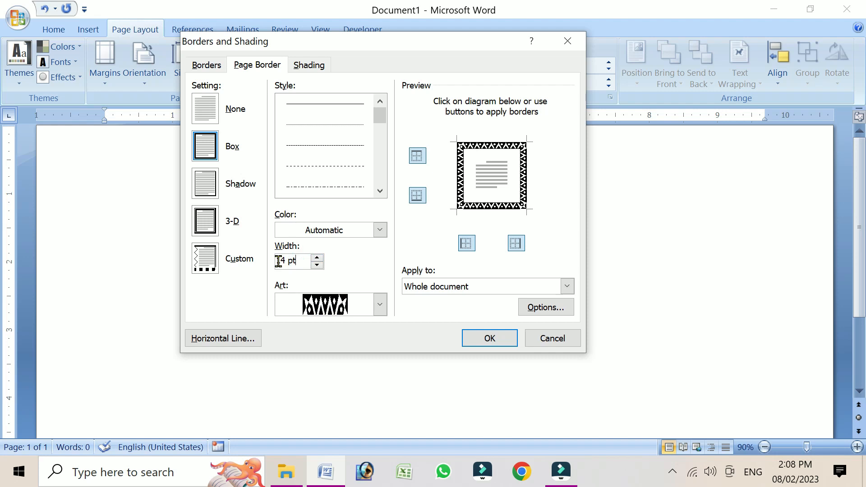
click(379, 230)
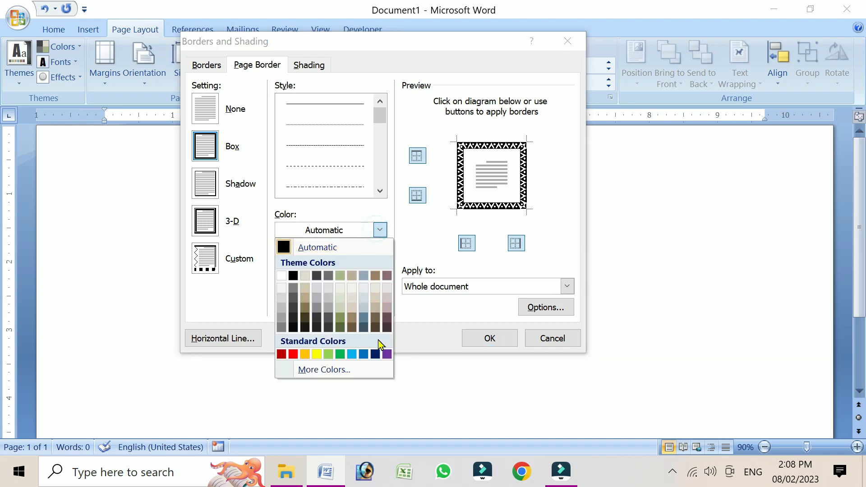
click(374, 354)
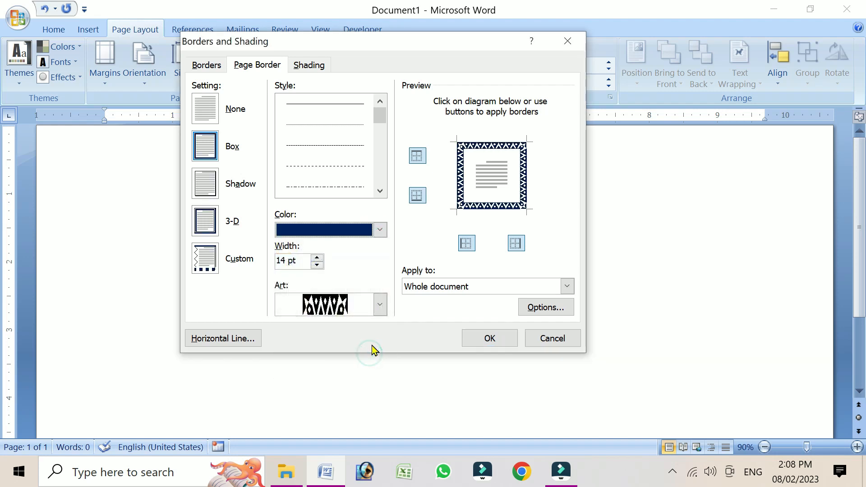
click(502, 344)
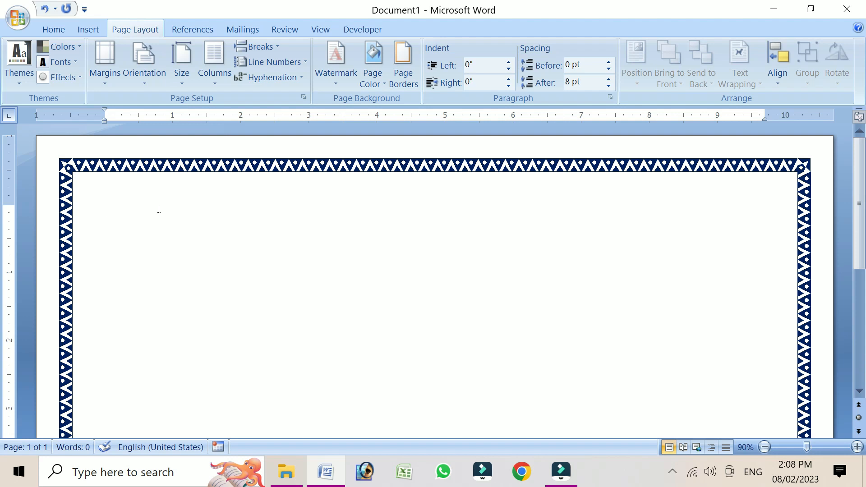
Add blank paragraphs down the first page until the text runs onto a second page
scroll(158, 210, down, 5)
scroll(189, 209, up, 3)
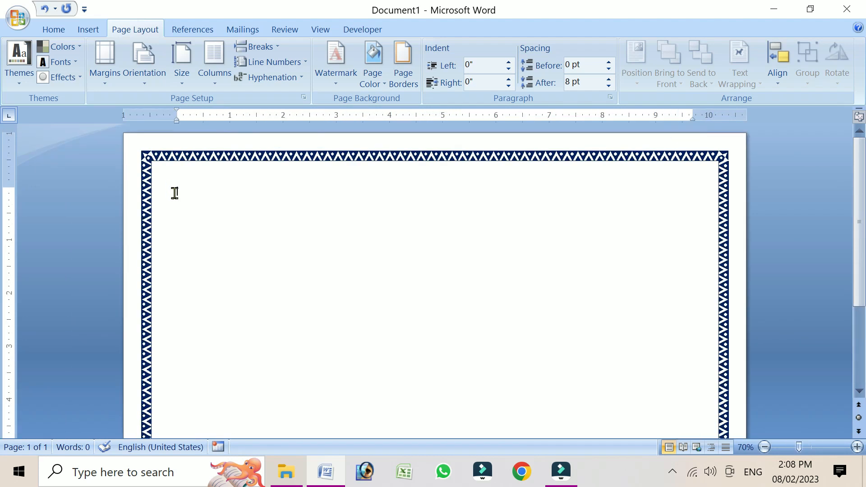
scroll(209, 200, up, 1)
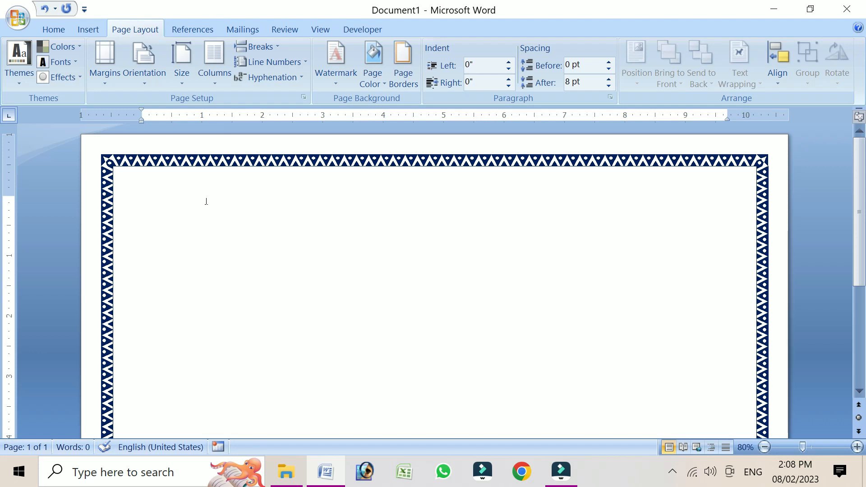
key(Return)
key(Return)
key(Return)
key(Return)
key(Return)
key(Return)
key(Return)
key(Return)
key(Return)
key(Return)
key(Return)
key(Return)
key(Return)
key(Return)
key(Return)
key(Return)
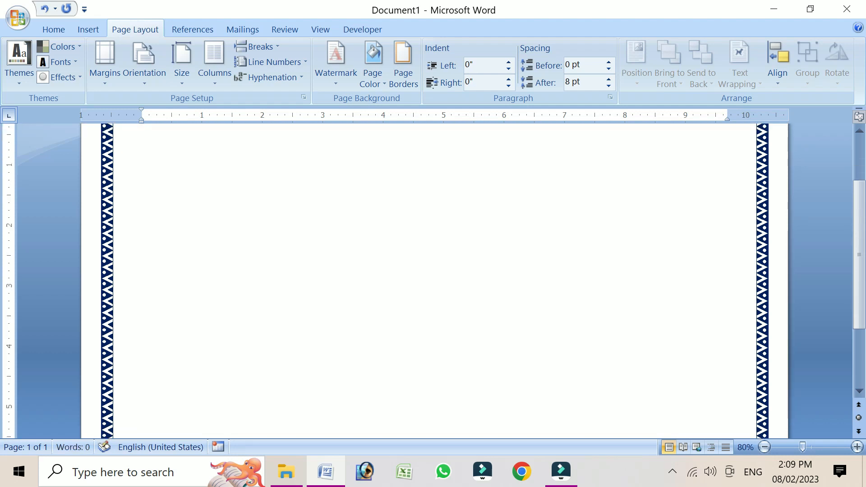
key(Return)
key(Return)
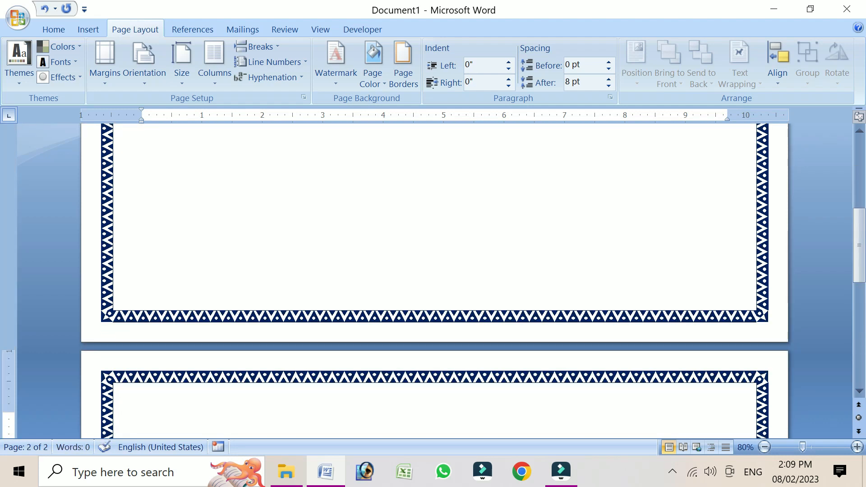
Draw a text box about 10.39" wide and 0.33" high just inside page 1's upper border, and enter "REG NO :" with the registration number
key(ctrl+Home)
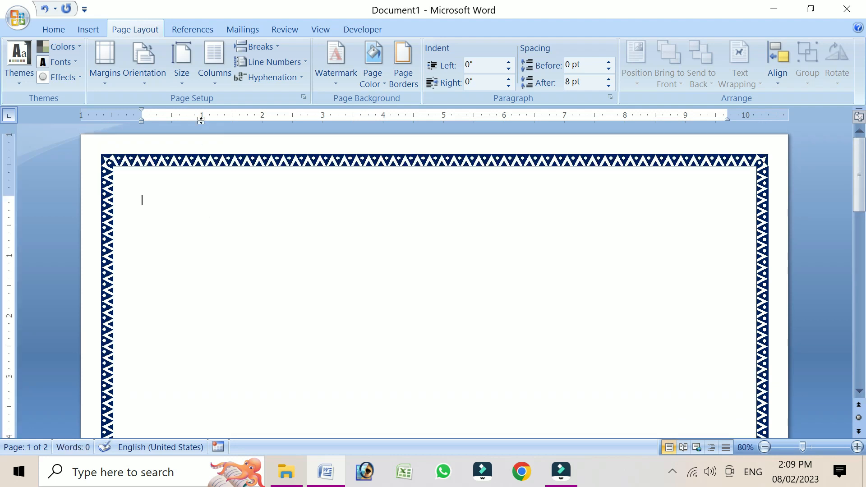
click(88, 30)
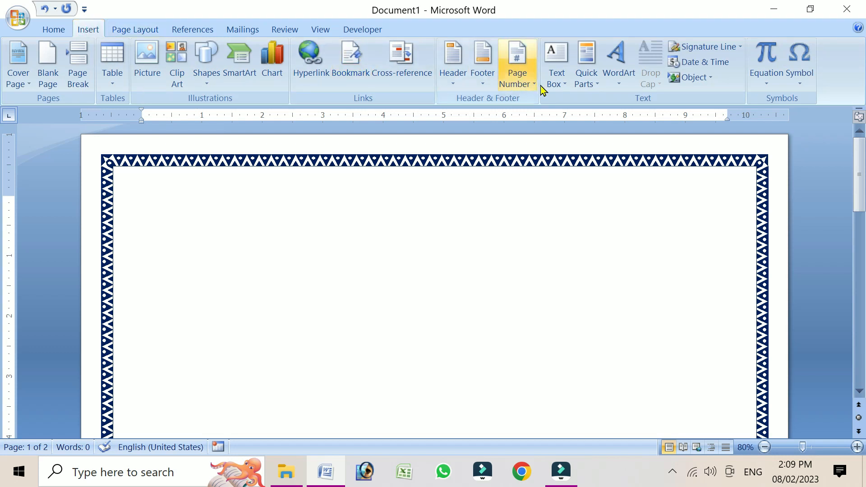
click(557, 81)
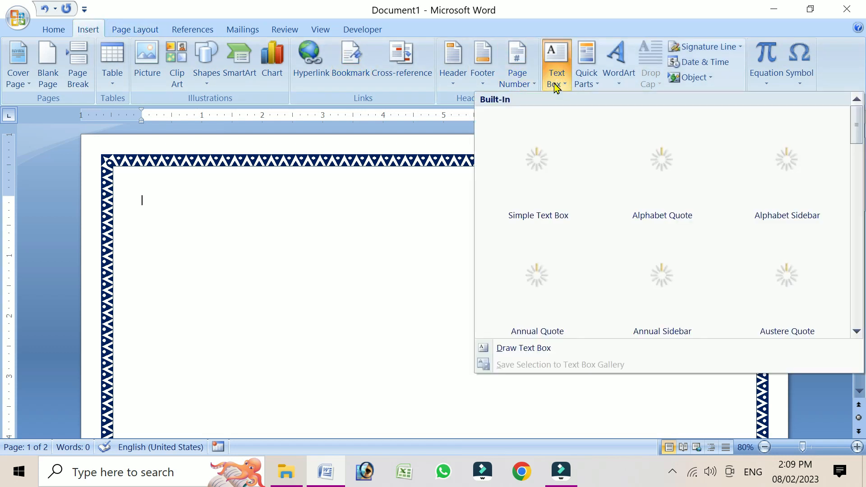
click(518, 351)
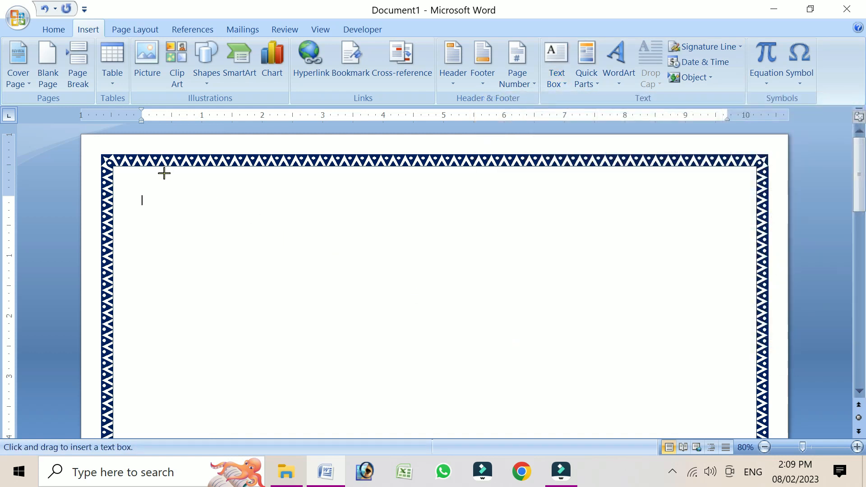
drag(127, 173, 754, 194)
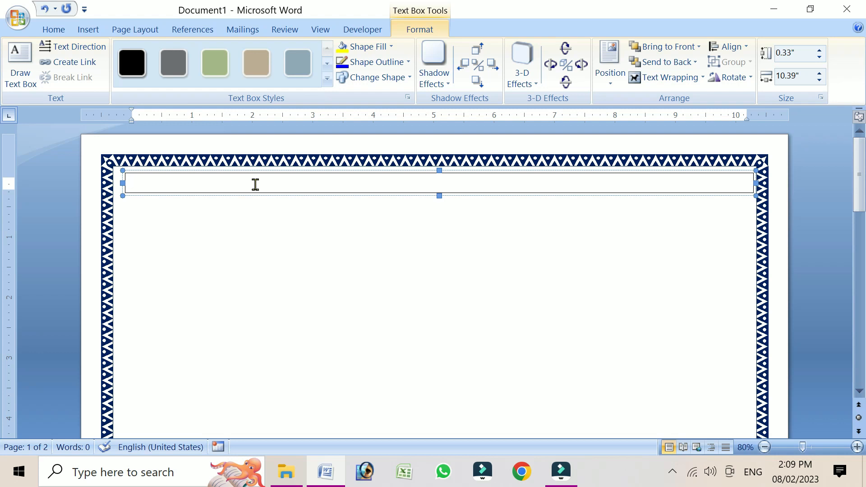
text(REG NO : 1254/15825)
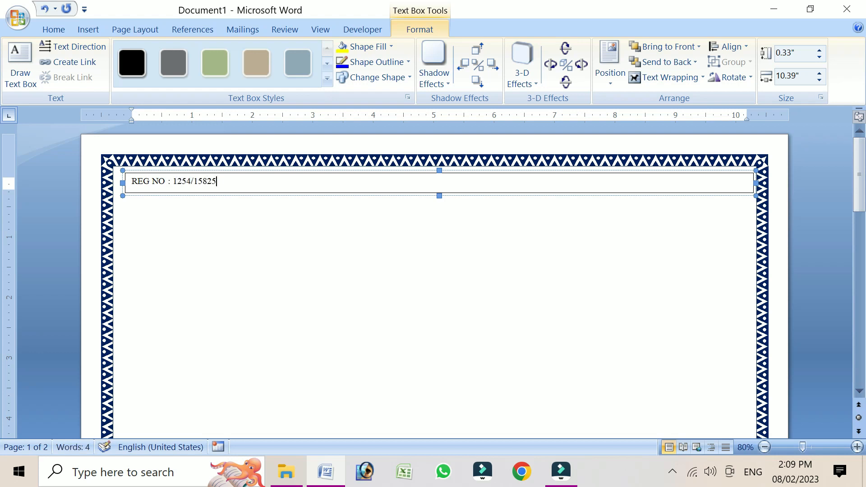
Complete the registration number in the text box and add "DISE CODE :" with its code number toward the far end of the same line
text(451)
key(Tab)
key(Tab)
key(Tab)
key(Tab)
key(Tab)
key(Tab)
text(DISE CODE)
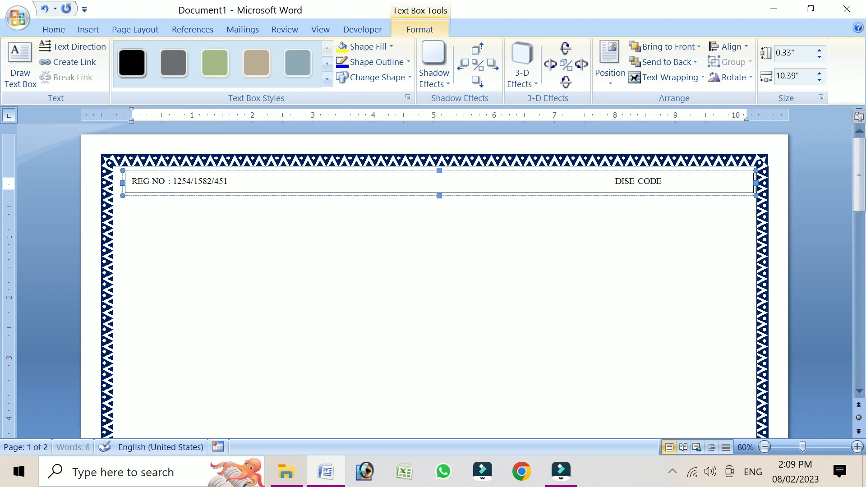
text( : 1452145256253)
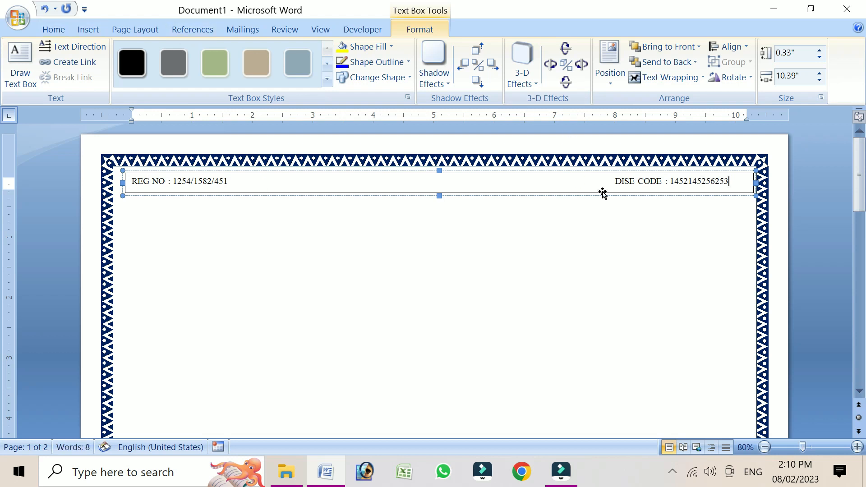
Set all the text in the registration text box to Calibri, size 12
click(702, 177)
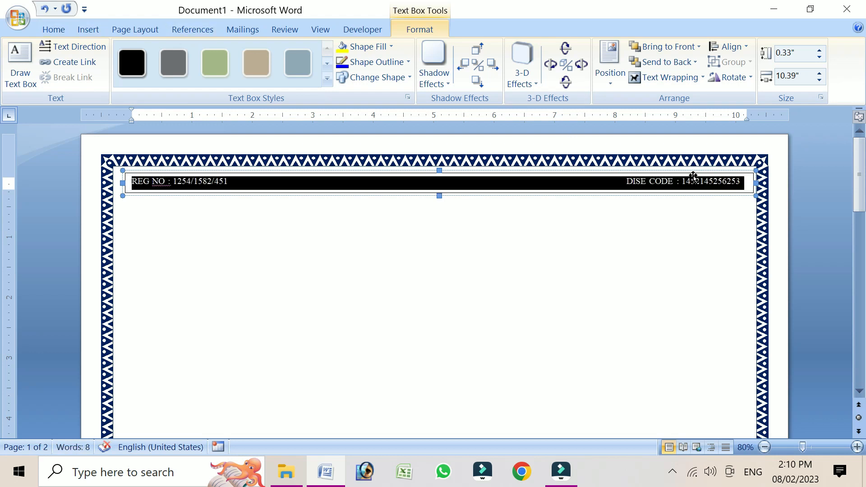
key(ctrl+a)
click(64, 30)
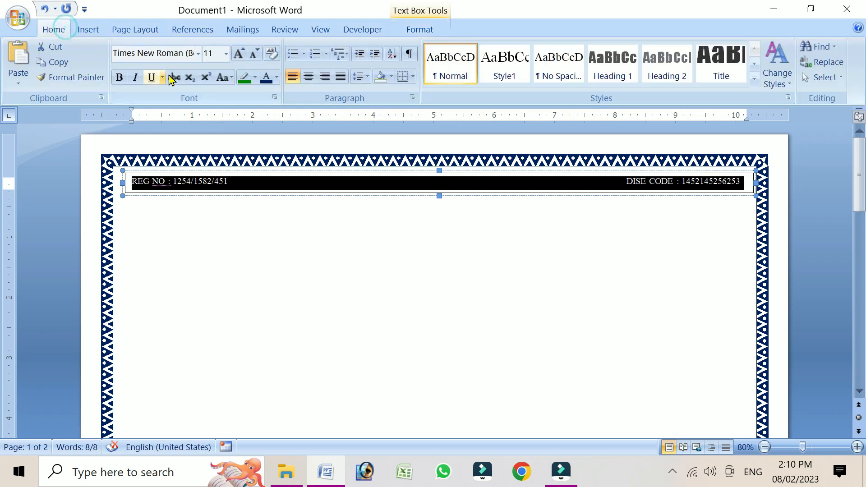
click(168, 53)
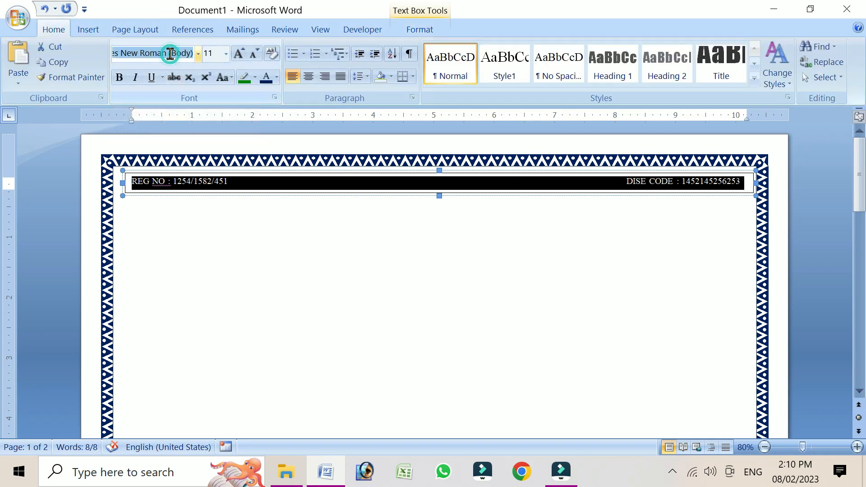
text(Calibri)
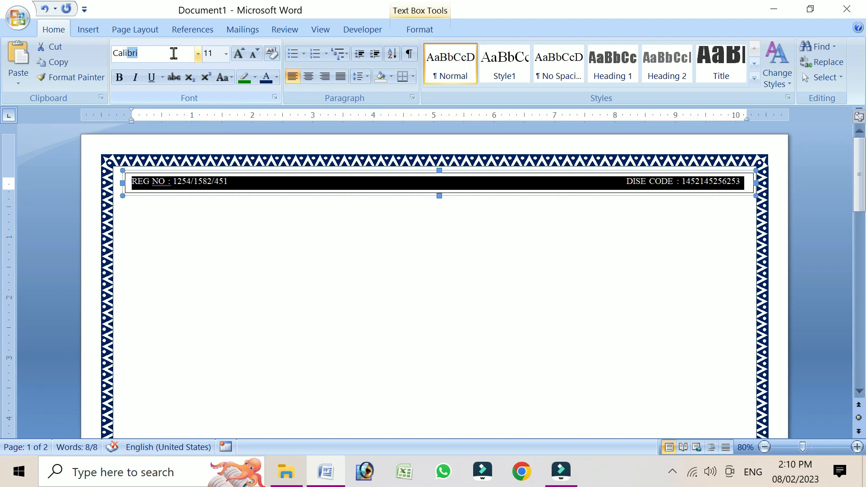
key(Return)
click(209, 53)
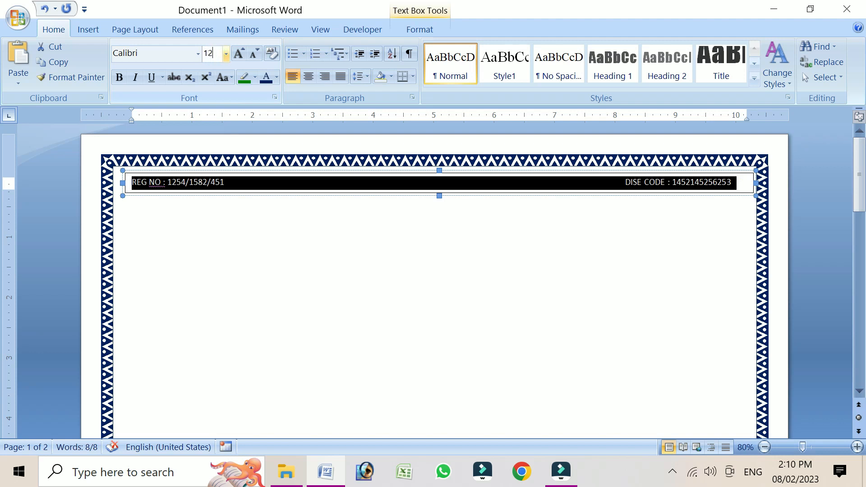
key(Return)
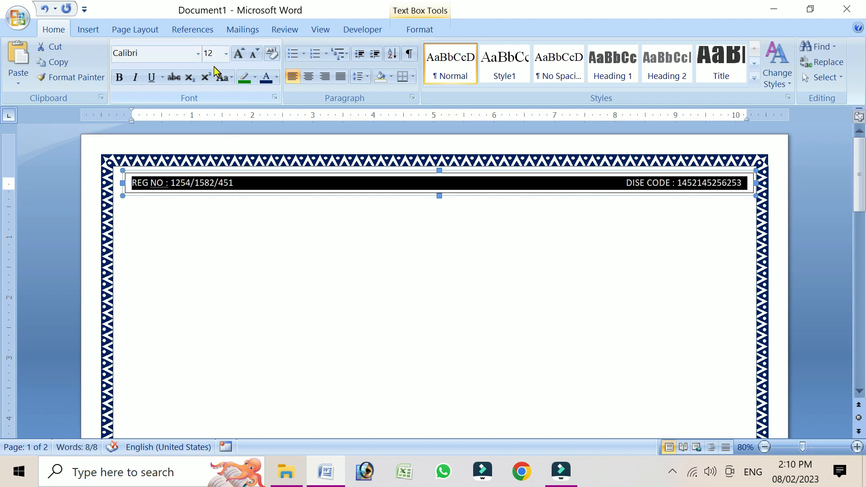
Color the registration and DISE code text dark blue and make it bold
click(276, 79)
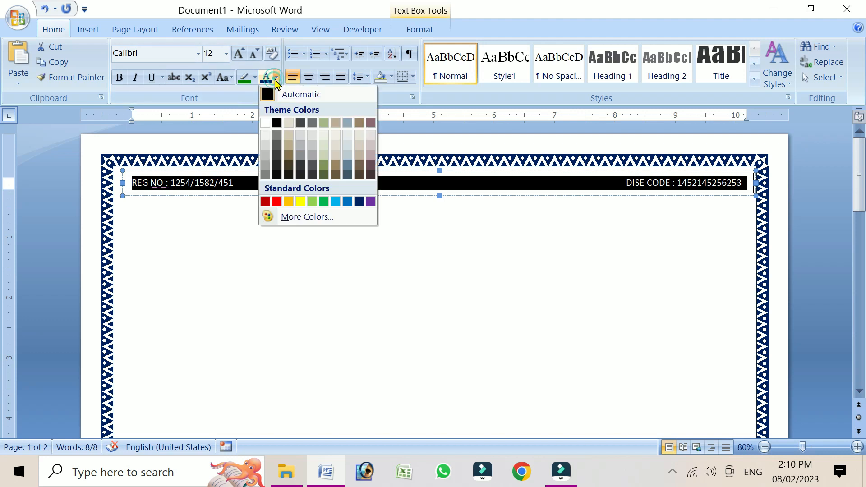
click(359, 201)
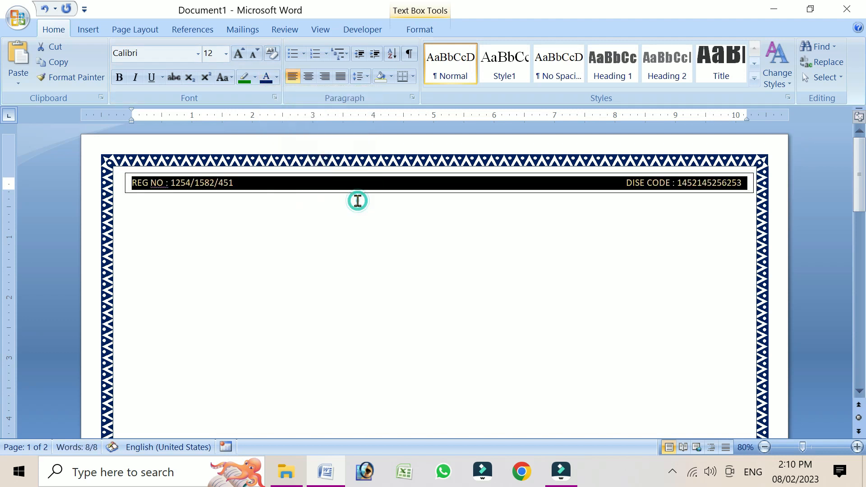
click(119, 78)
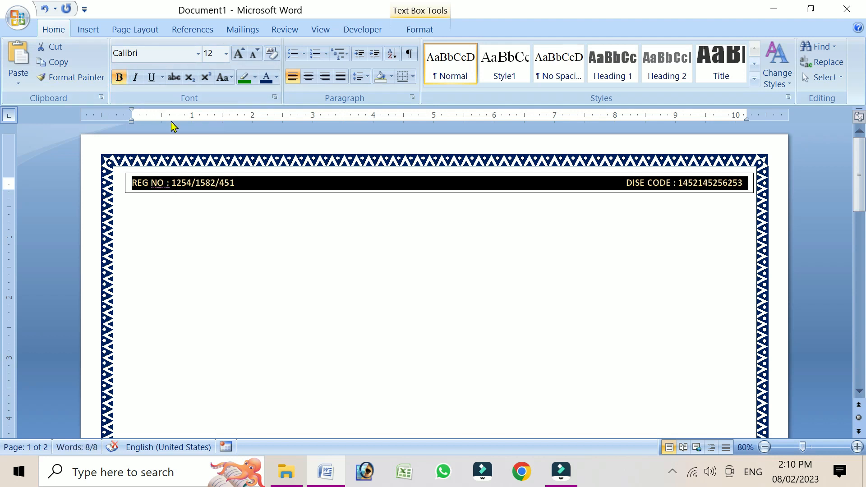
click(247, 185)
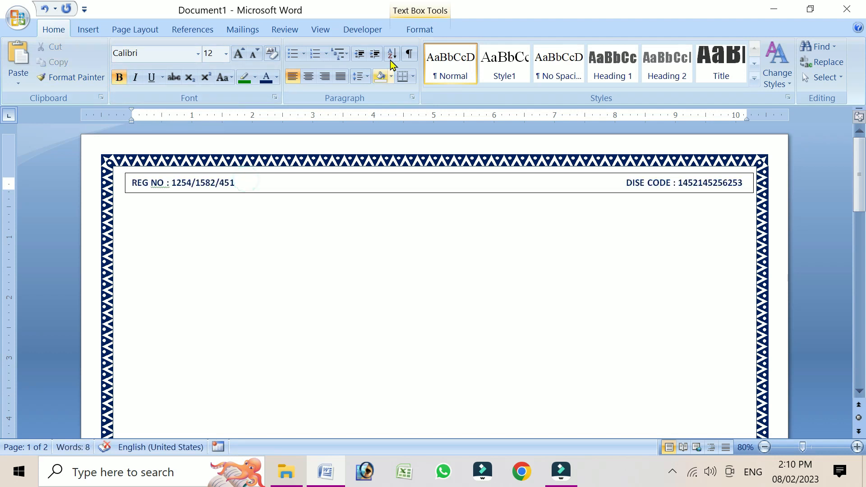
Set the registration text box to no fill and no outline
click(417, 31)
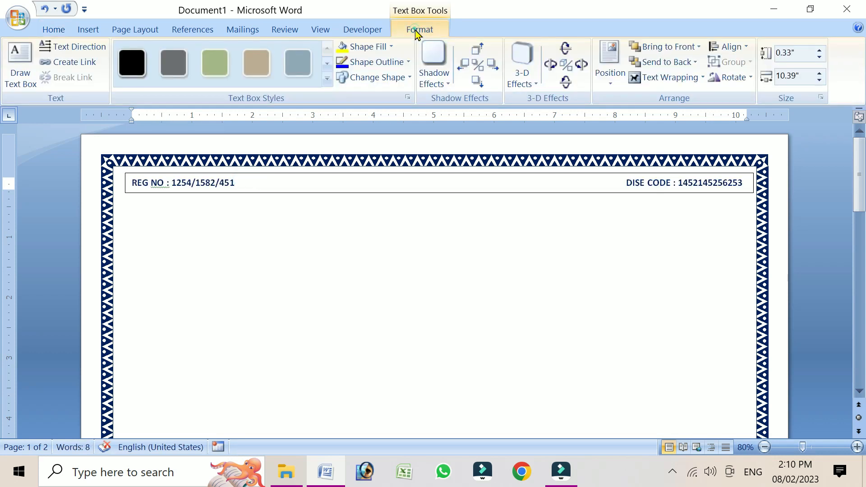
click(390, 47)
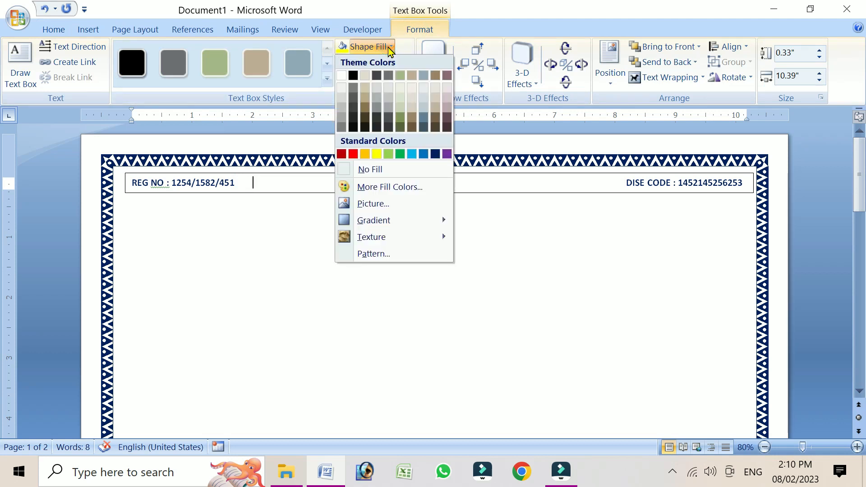
click(370, 170)
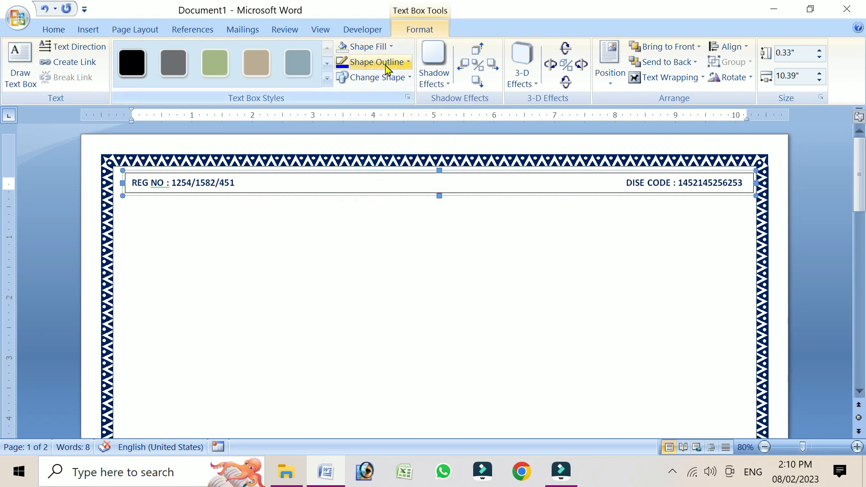
click(386, 66)
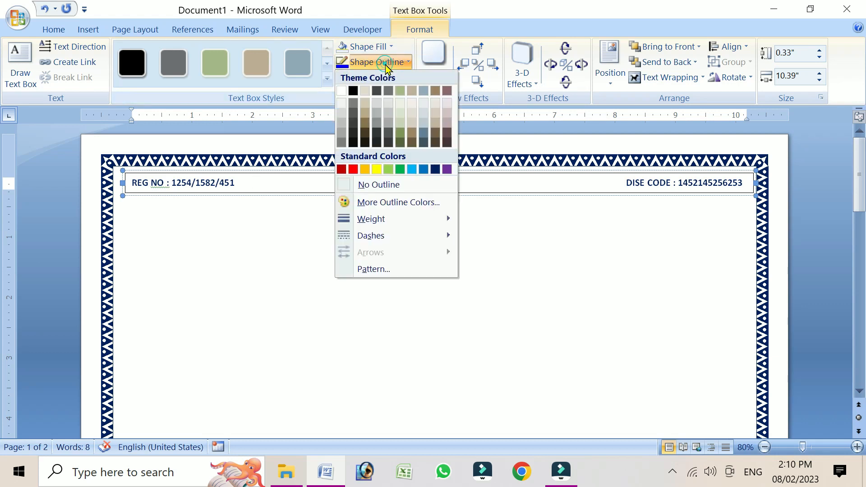
click(384, 186)
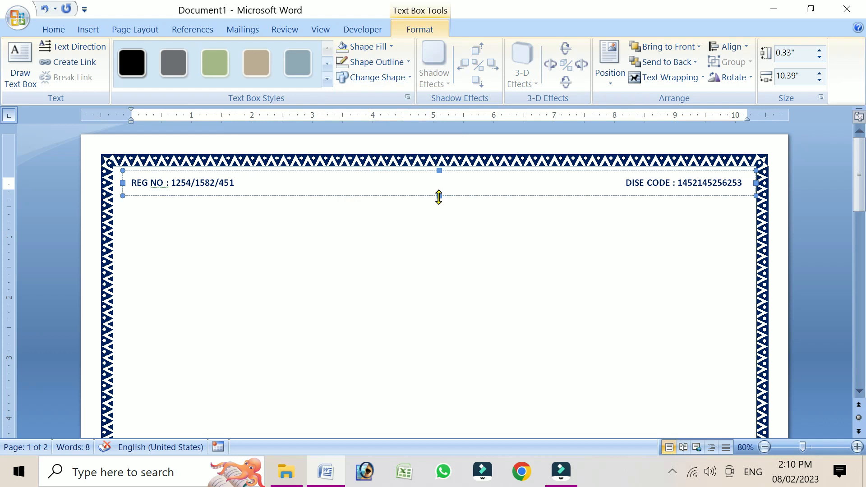
Reduce the registration text box's height to about 0.26" and nudge it up against the page border's upper edge
drag(439, 197, 439, 189)
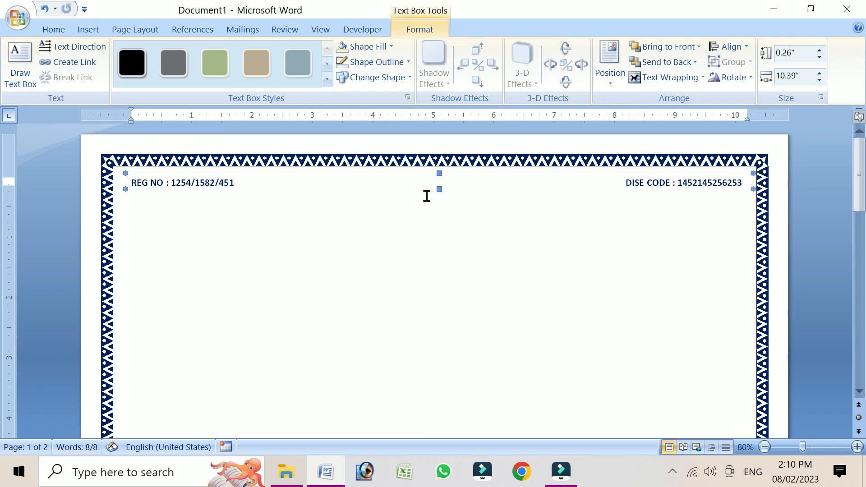
key(Up)
key(Up)
key(Up)
key(Up)
key(Up)
key(Up)
key(Up)
key(Up)
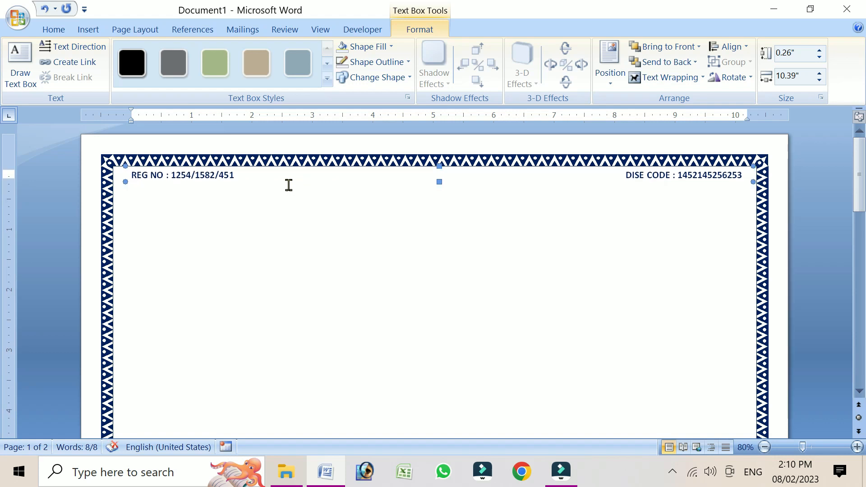
Start a WordArt in the plain black arched style and enter "ADITYA COMPUTER ACADEMY" as its text
click(92, 33)
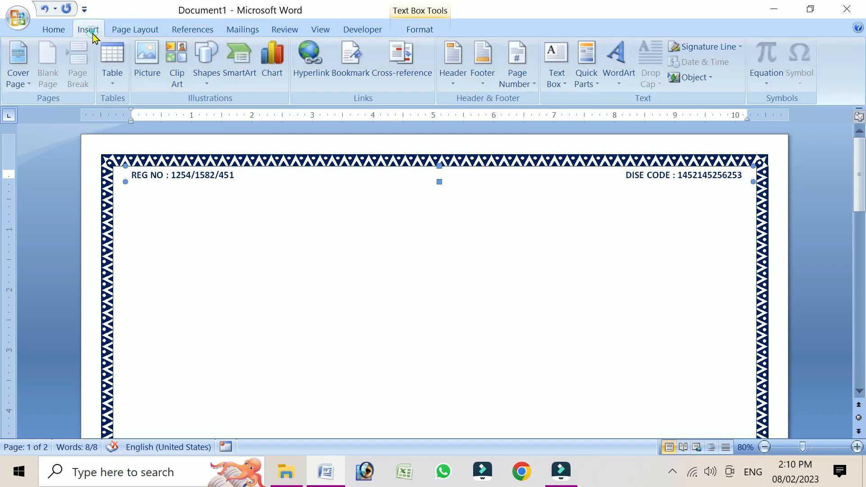
click(613, 77)
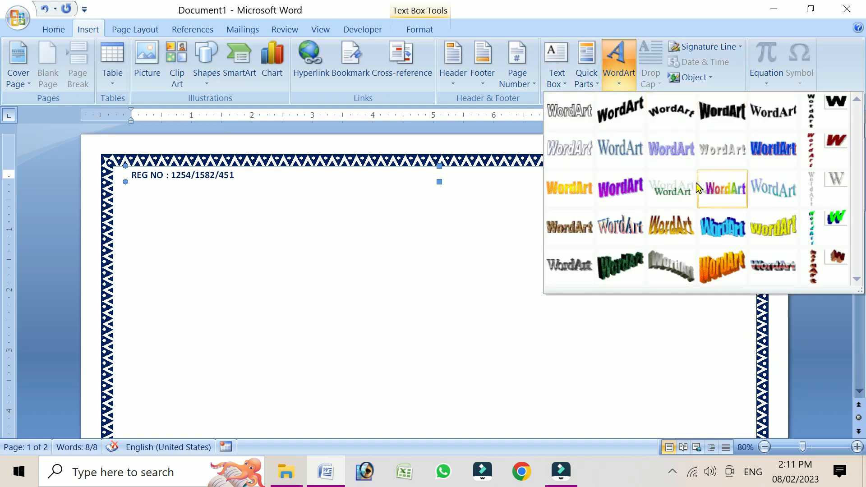
click(675, 125)
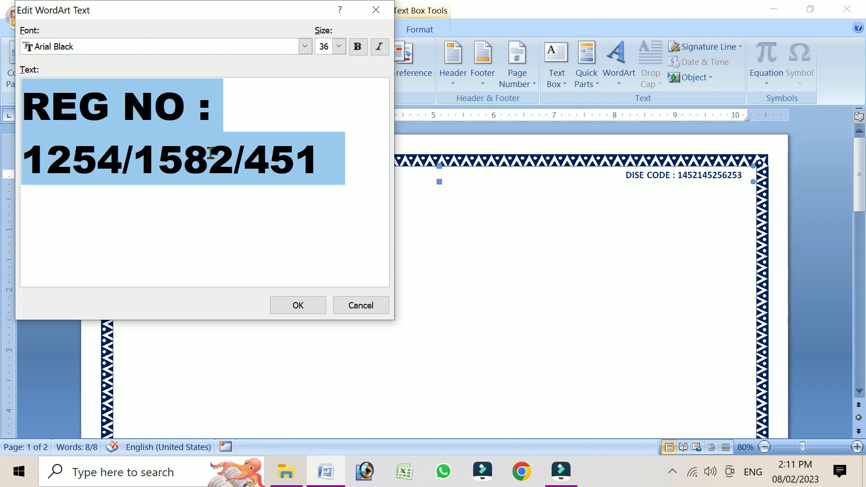
text(ADITYA)
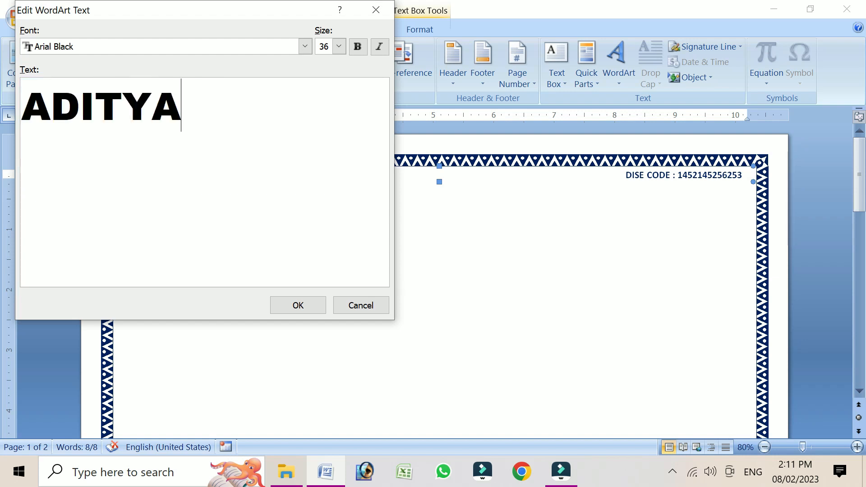
text( COMPUT)
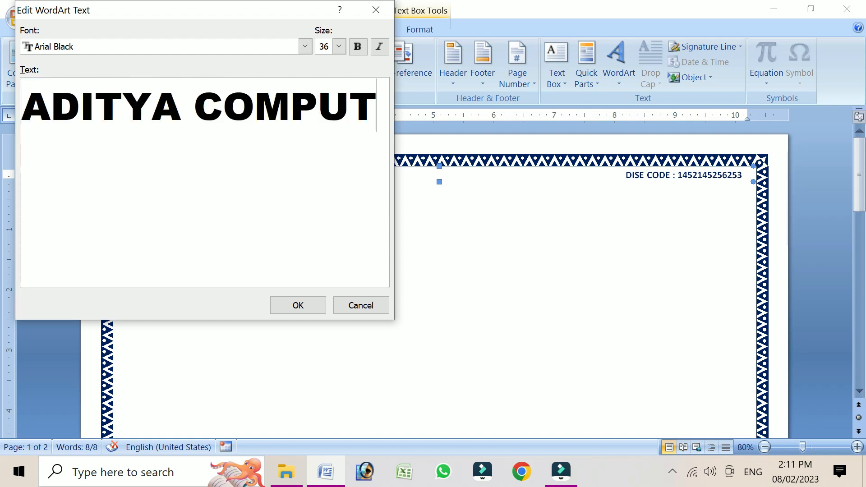
text(ER ACDE)
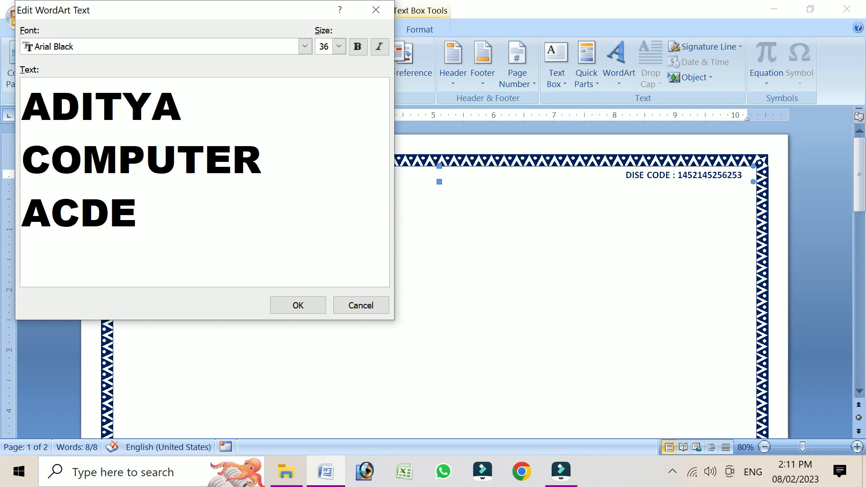
key(BackSpace)
key(BackSpace)
text(ADEMY)
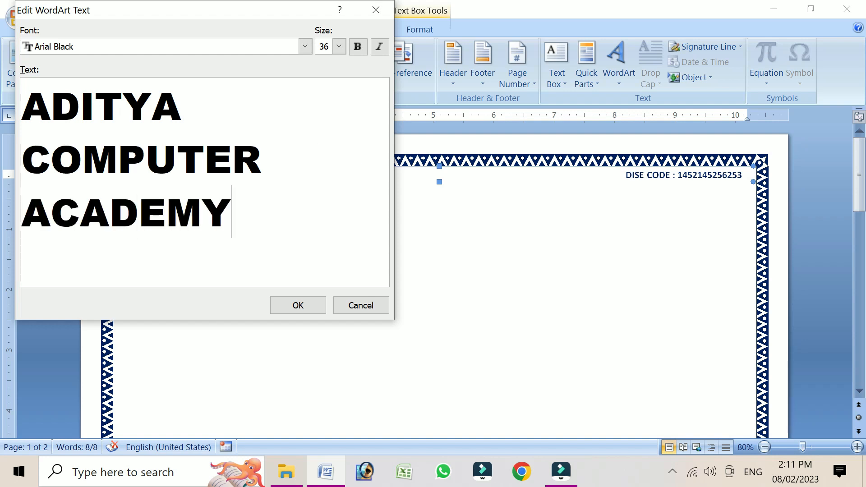
Make the WordArt text bold without italics and insert it into the document
key(ctrl+a)
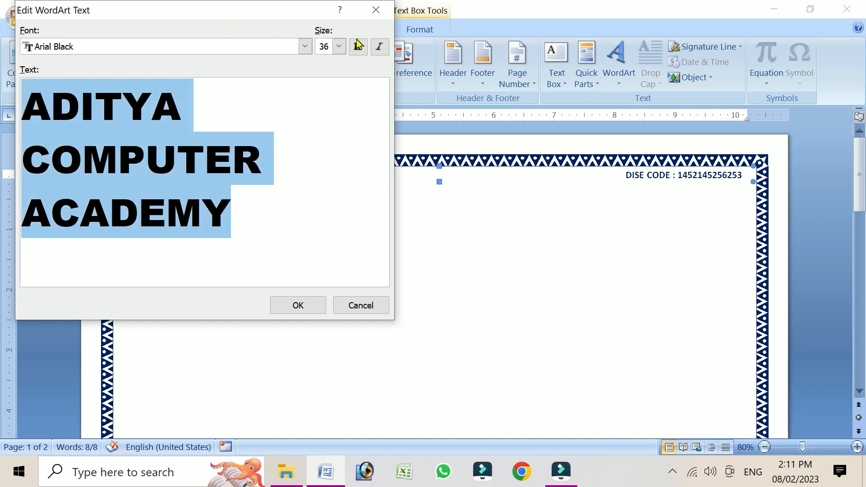
click(357, 45)
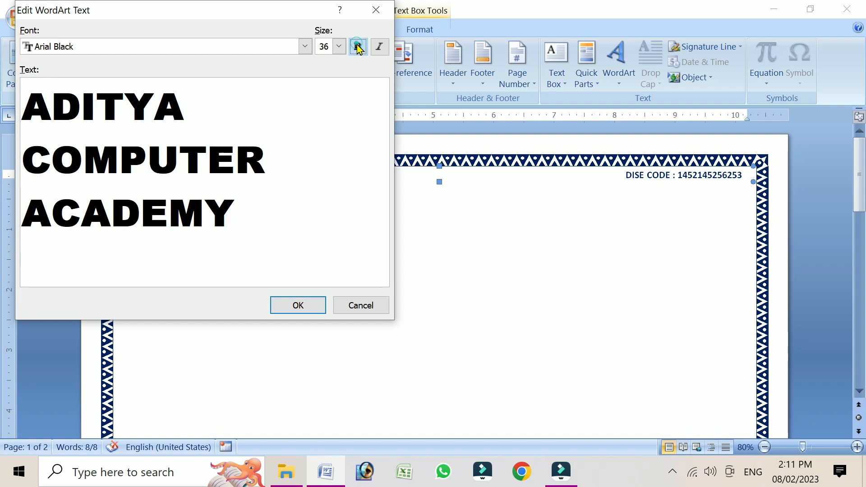
click(380, 47)
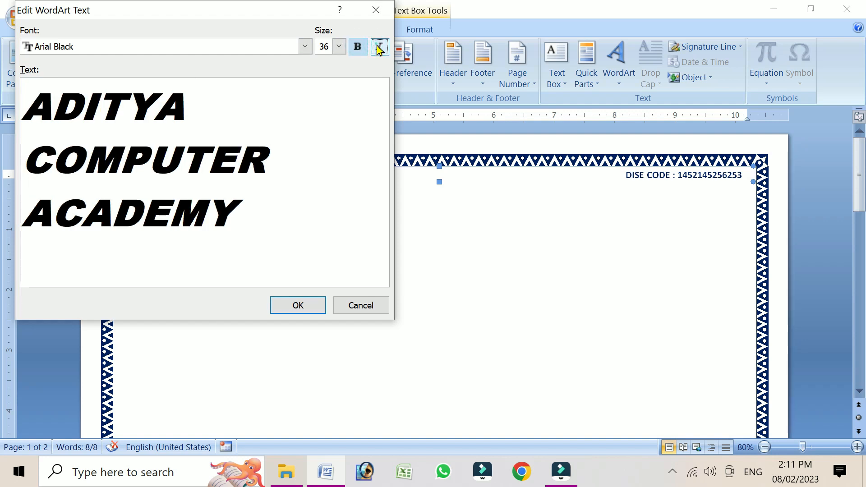
click(380, 48)
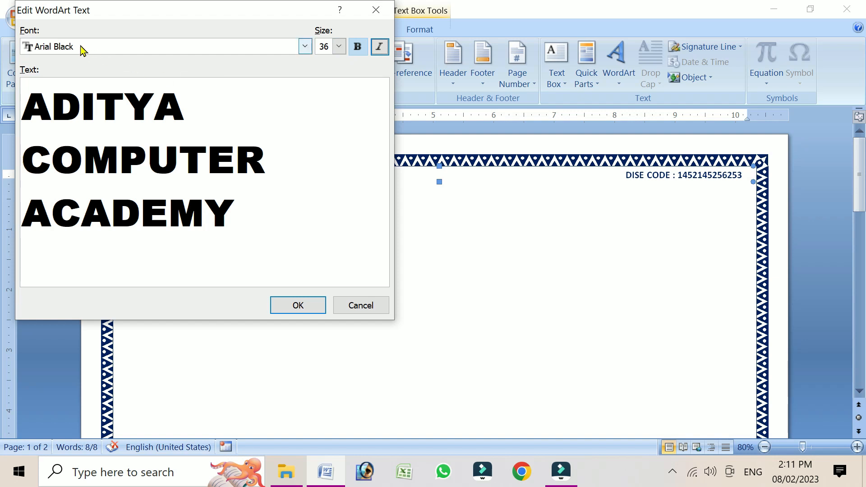
click(291, 304)
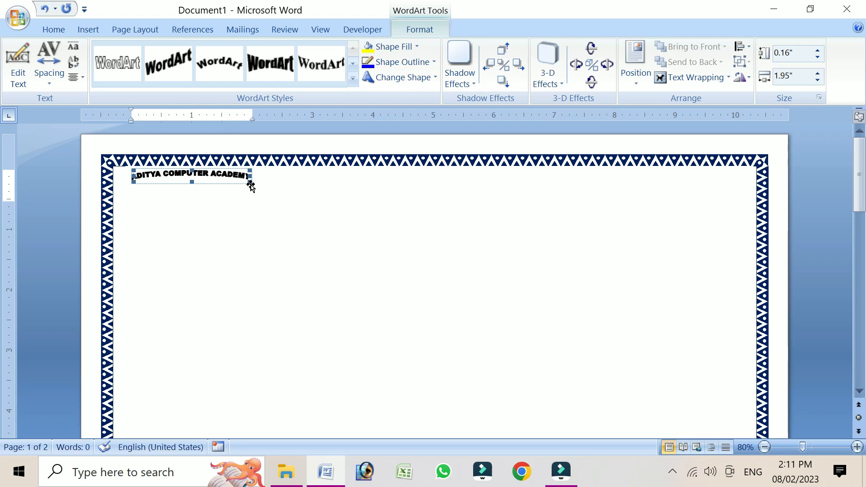
Try to set the WordArt's text wrapping to In Front of Text
click(689, 78)
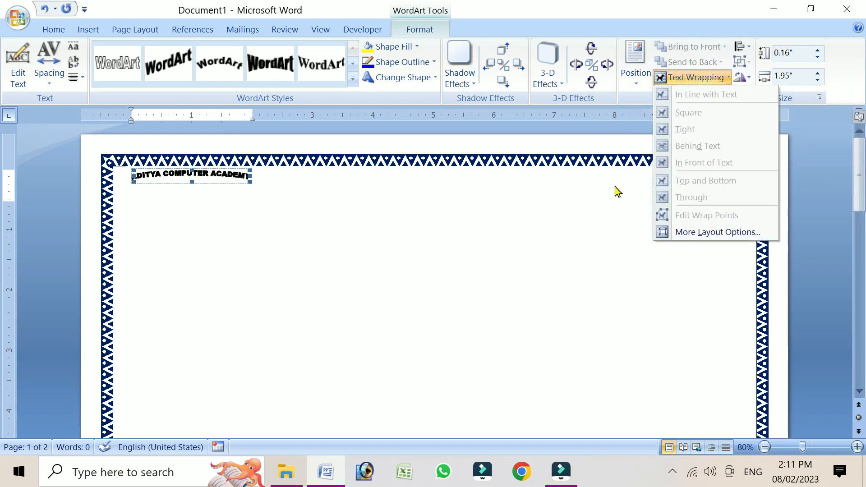
click(703, 168)
click(286, 227)
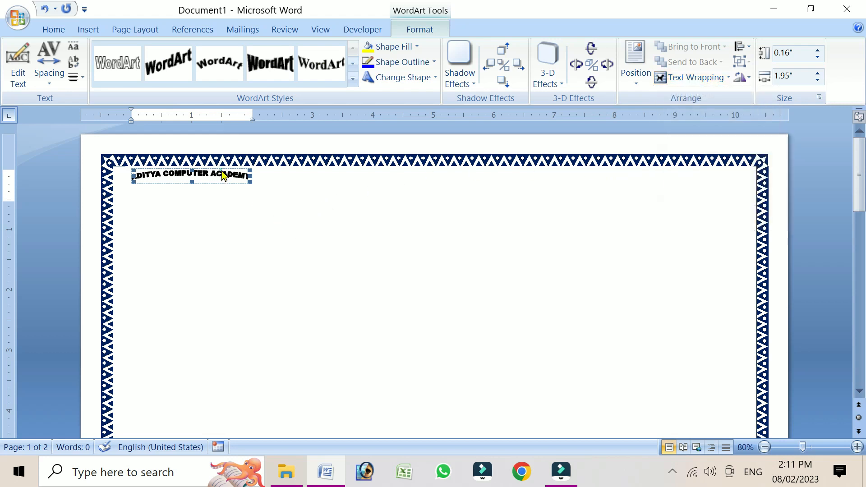
Enlarge the WordArt title to about 1.99" by 9.35" and check its text wrapping and formatting options
drag(251, 182, 723, 306)
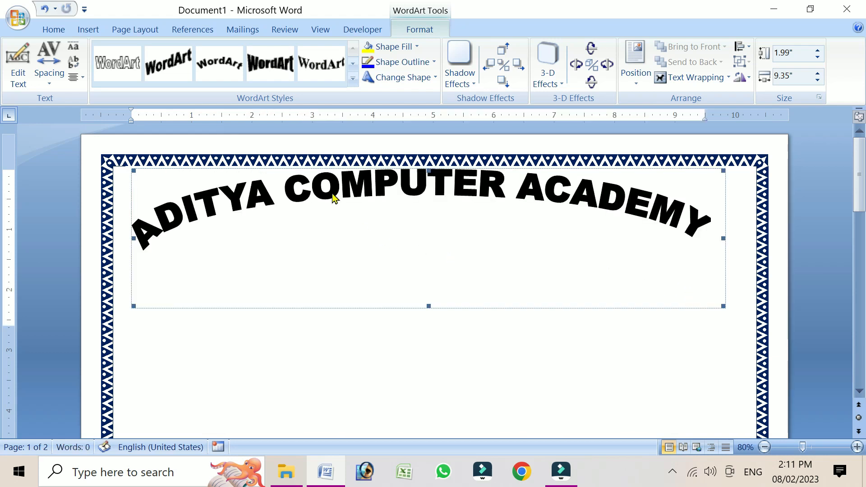
click(696, 78)
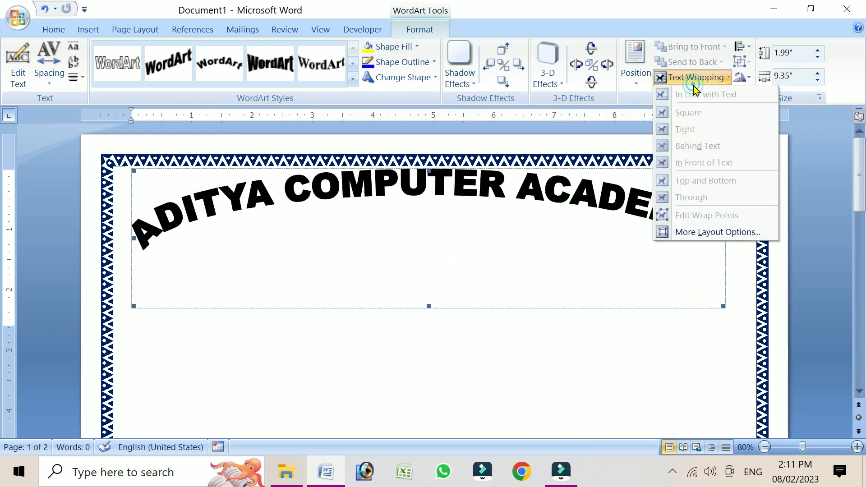
click(698, 81)
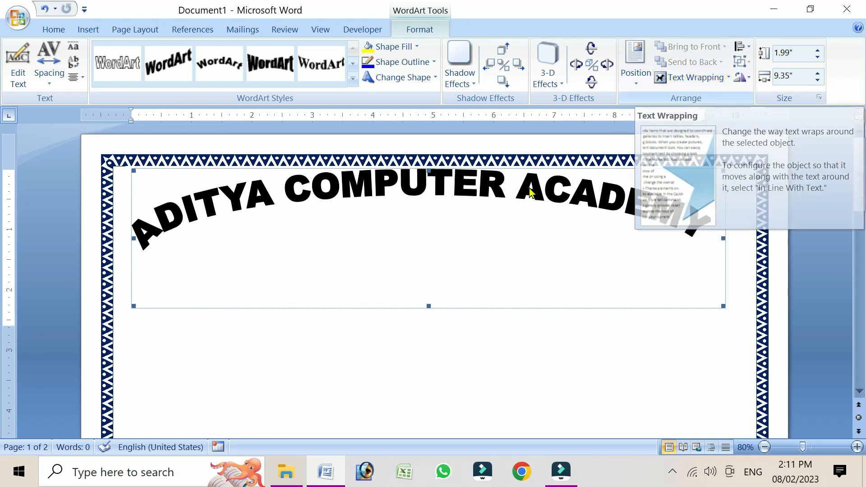
right_click(477, 207)
mouse_move(525, 295)
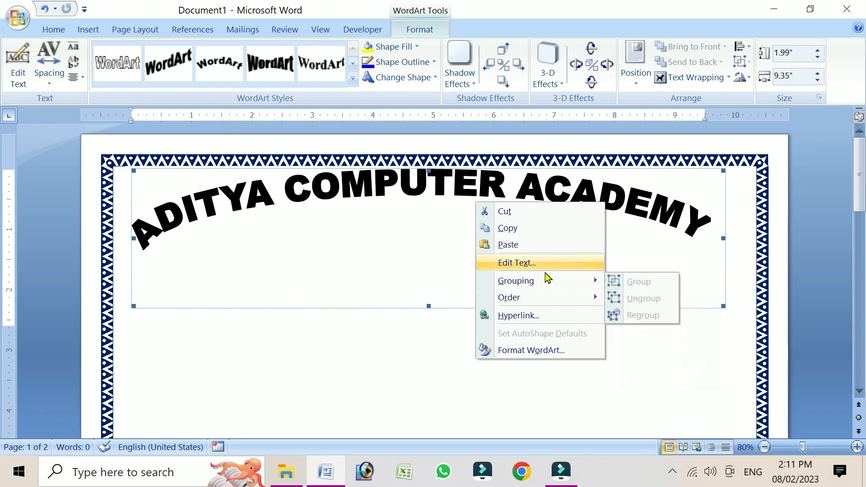
click(547, 350)
click(544, 382)
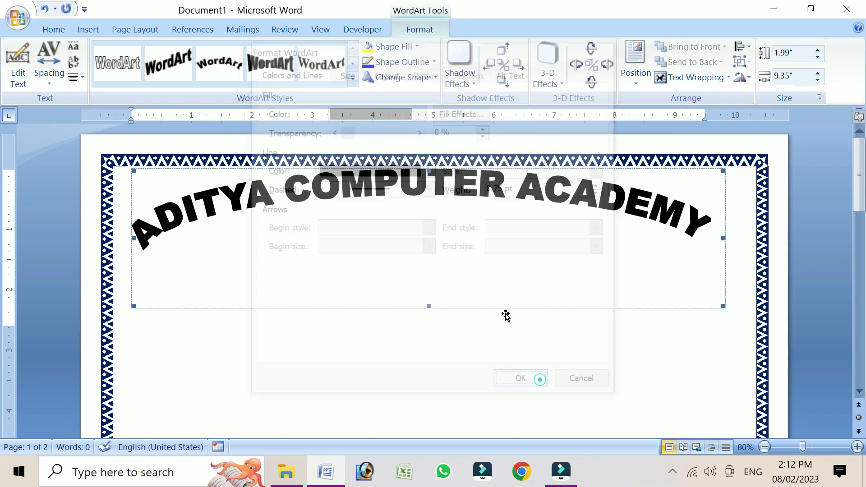
Apply the plain outlined WordArt style to the title and check its text wrapping options
click(353, 63)
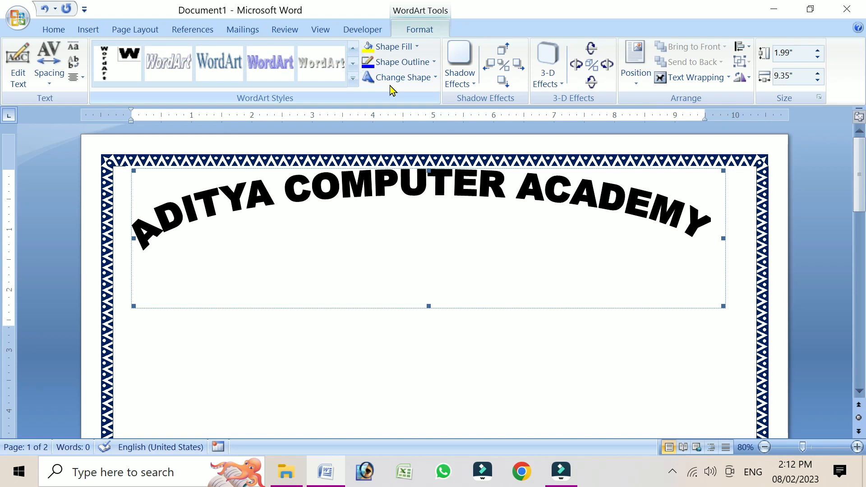
click(352, 48)
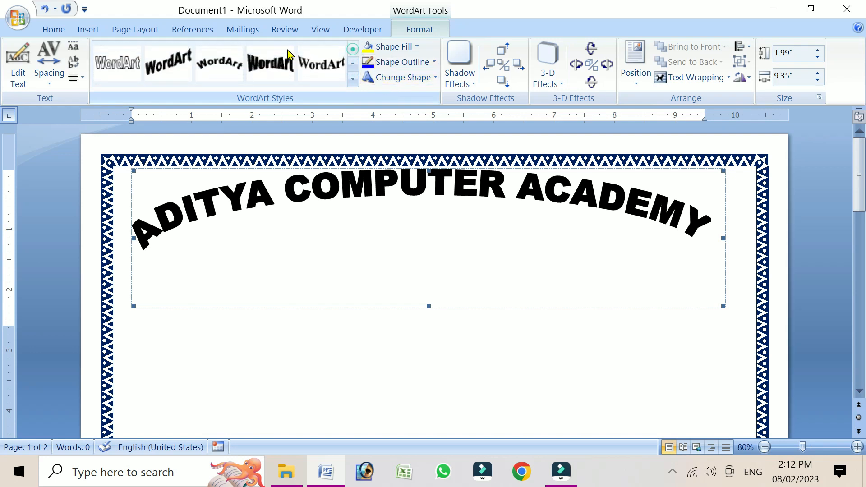
click(118, 63)
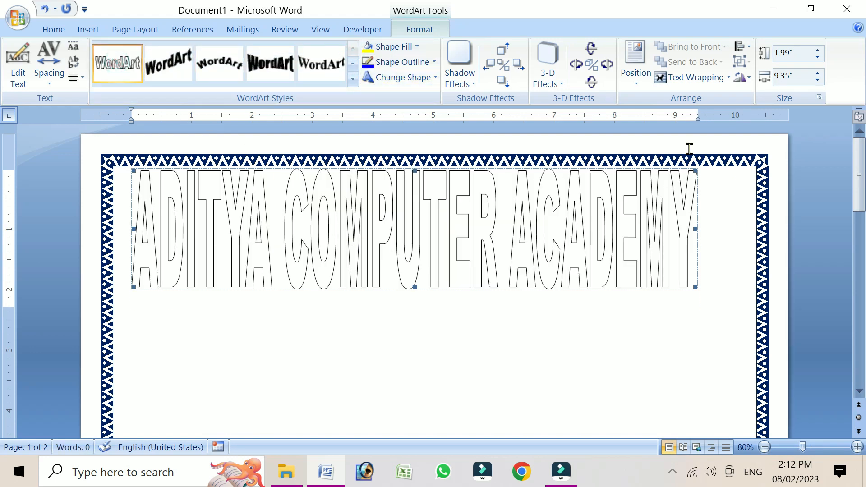
click(692, 78)
click(688, 164)
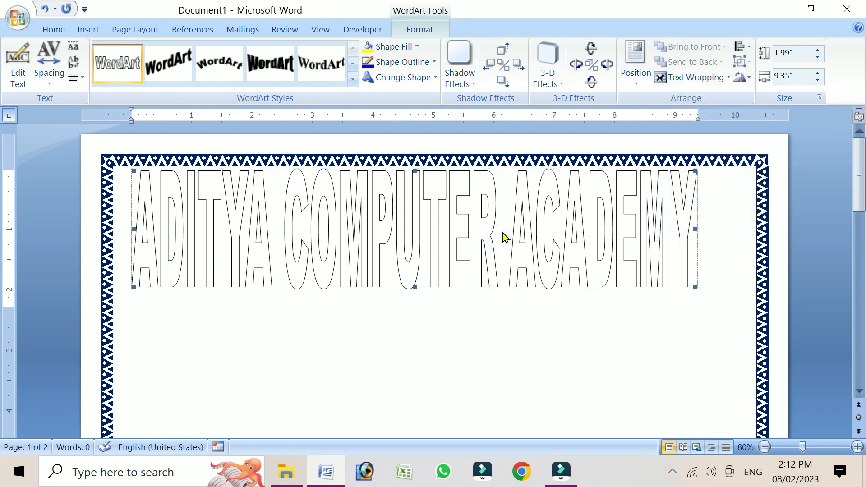
Undo the WordArt edits and insertion until the registration and DISE code line is restored
key(Delete)
key(ctrl+z)
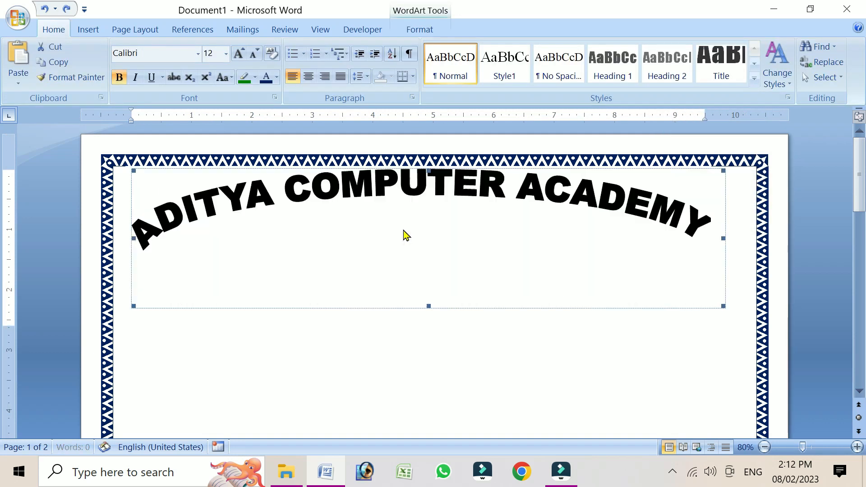
key(ctrl+z)
key(ctrl+z)
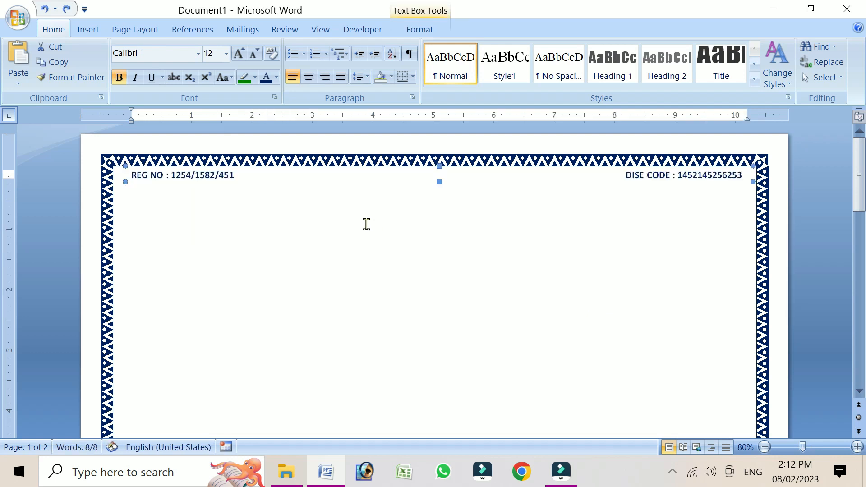
Start a WordArt in the body below the registration line, using the plain black arched style, and enter "ADITYA COMPUTER ACADEMY"
click(244, 202)
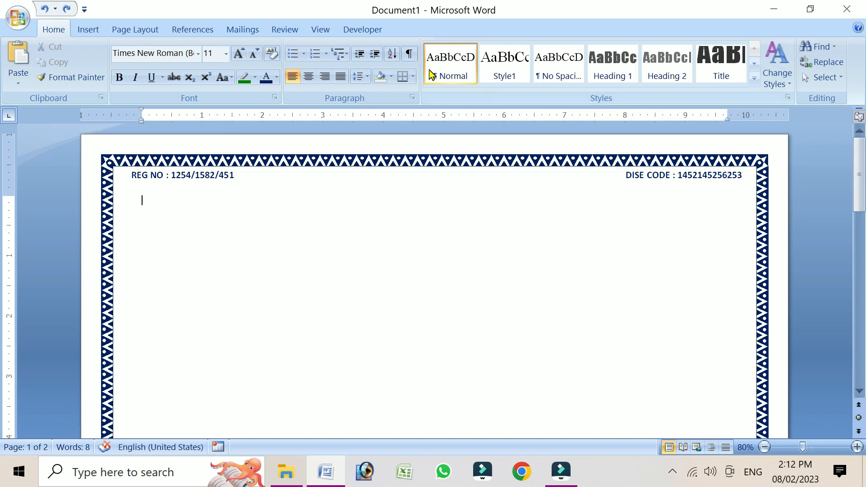
click(88, 30)
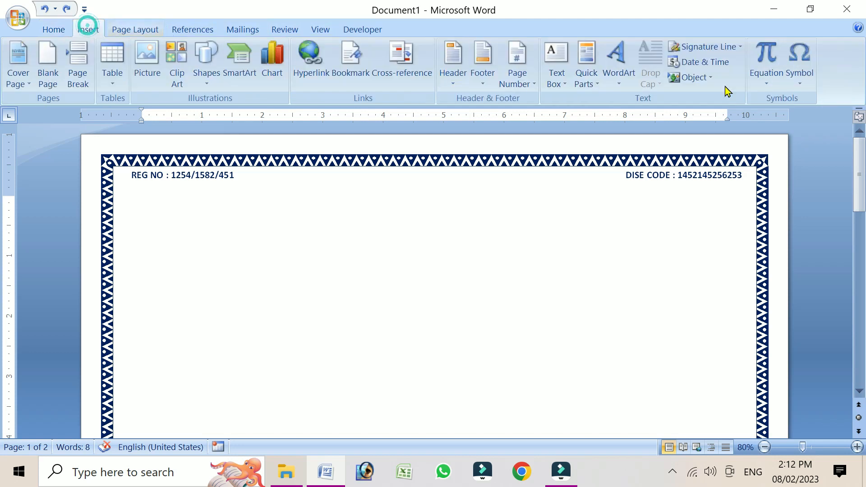
click(628, 66)
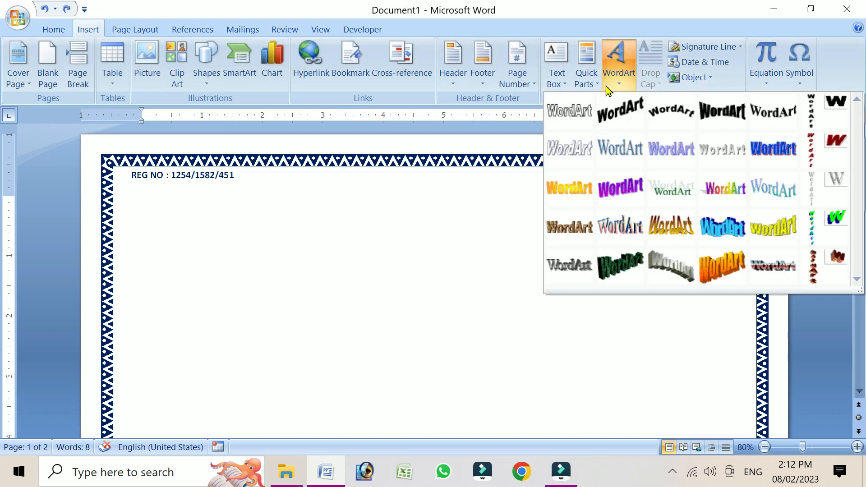
click(681, 121)
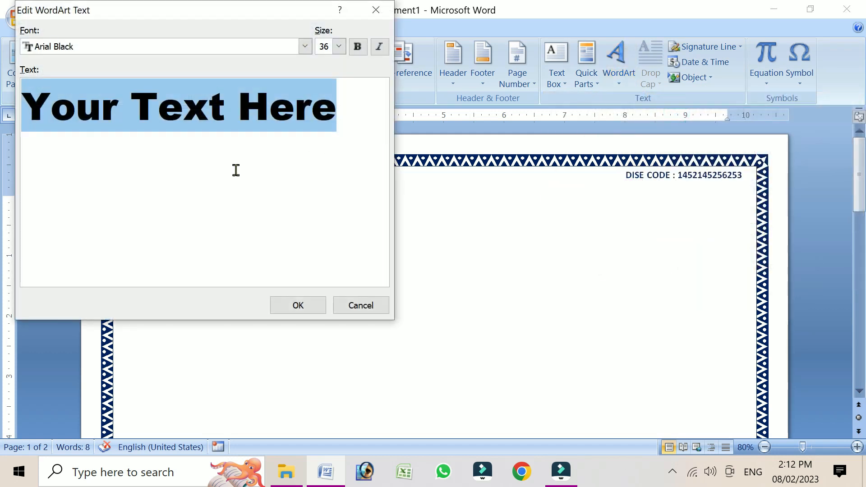
text(ADITY)
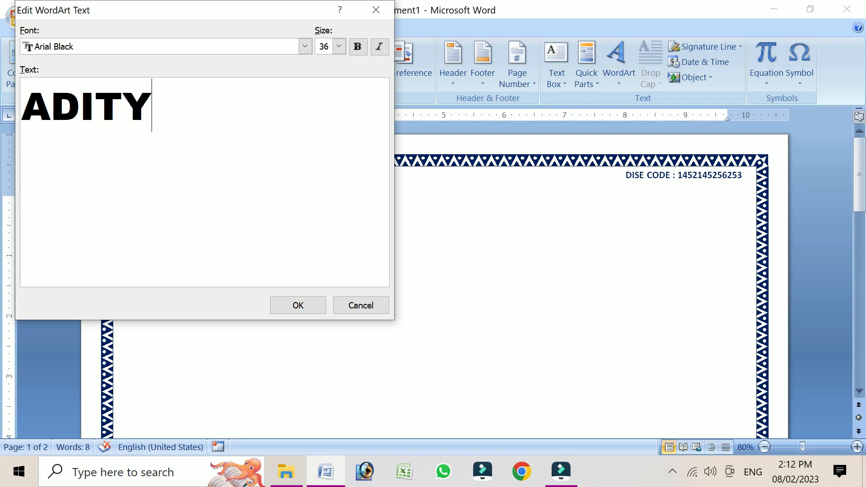
text(A COMP)
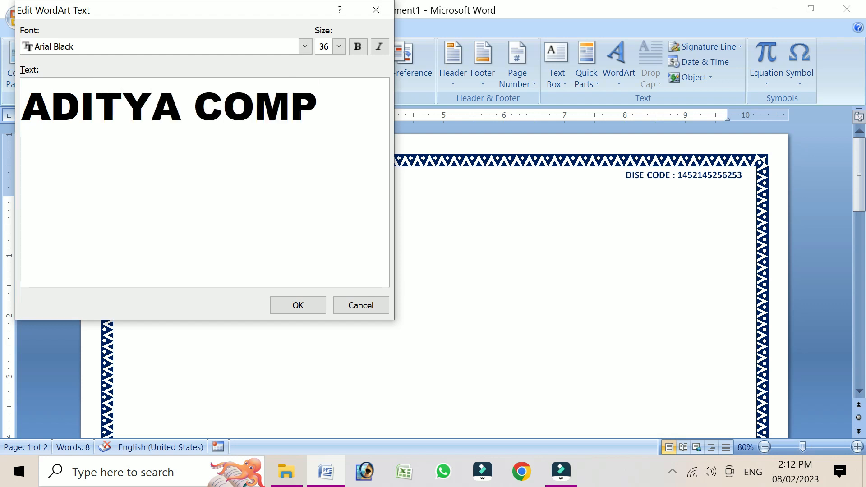
text(UTER ACA)
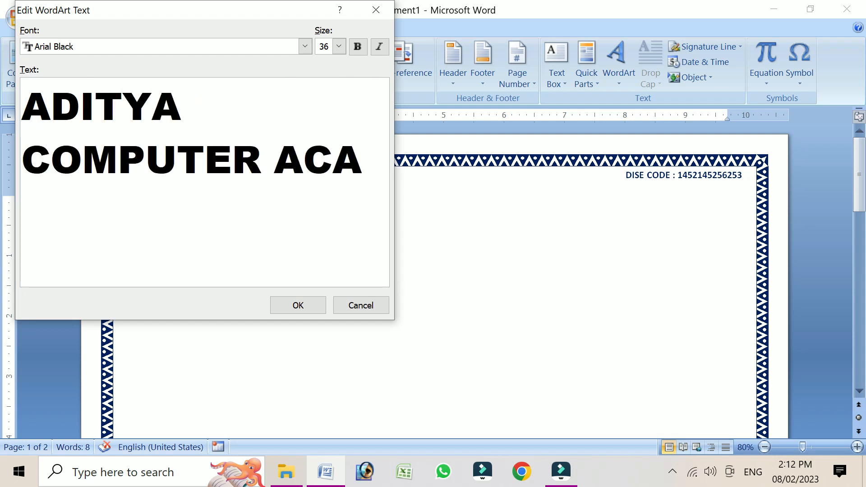
text(DEMY)
Make the whole WordArt text bold and insert it into the page
key(ctrl+a)
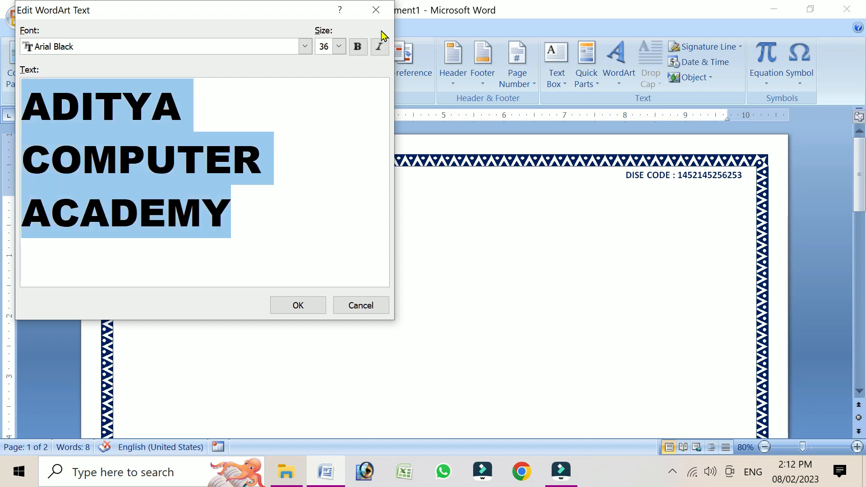
click(361, 47)
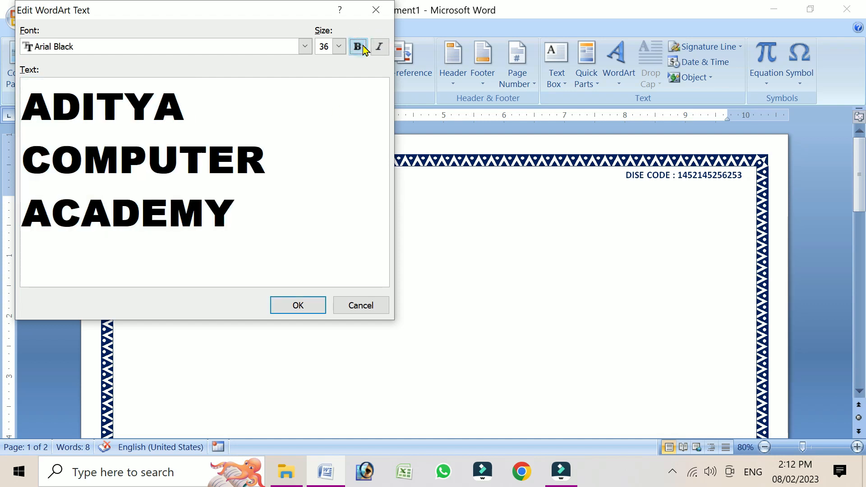
click(301, 305)
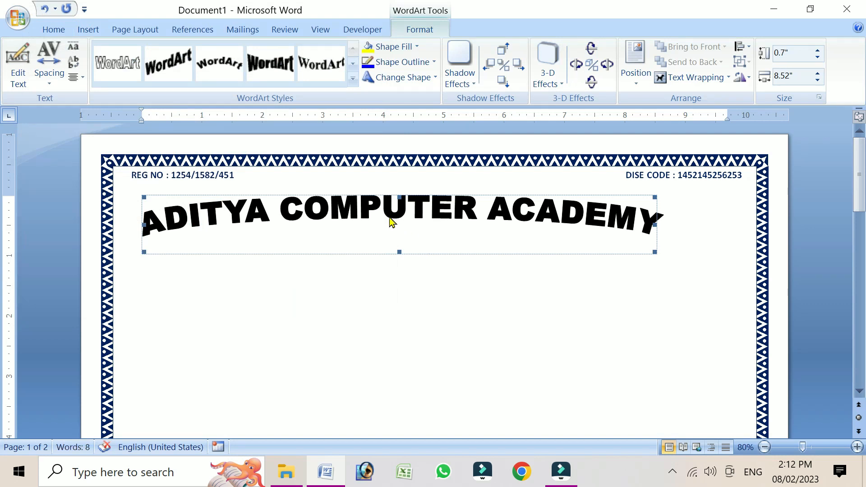
Set the WordArt title's text wrapping to In Front of Text
click(696, 78)
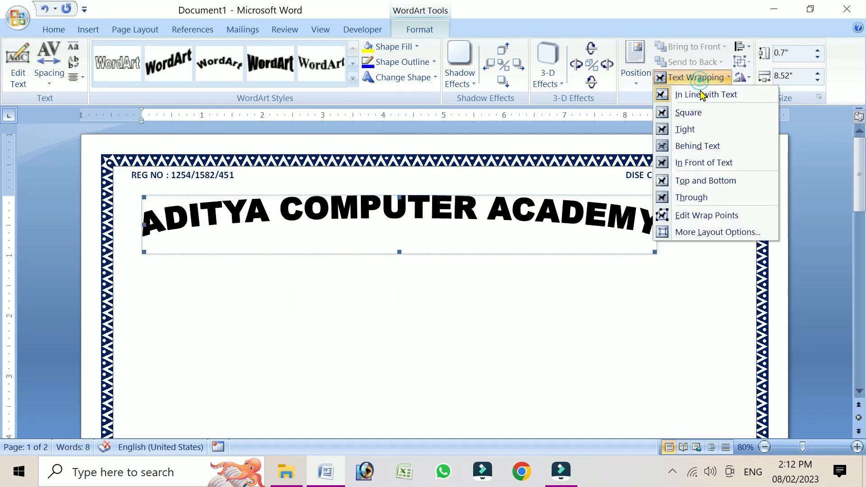
click(708, 165)
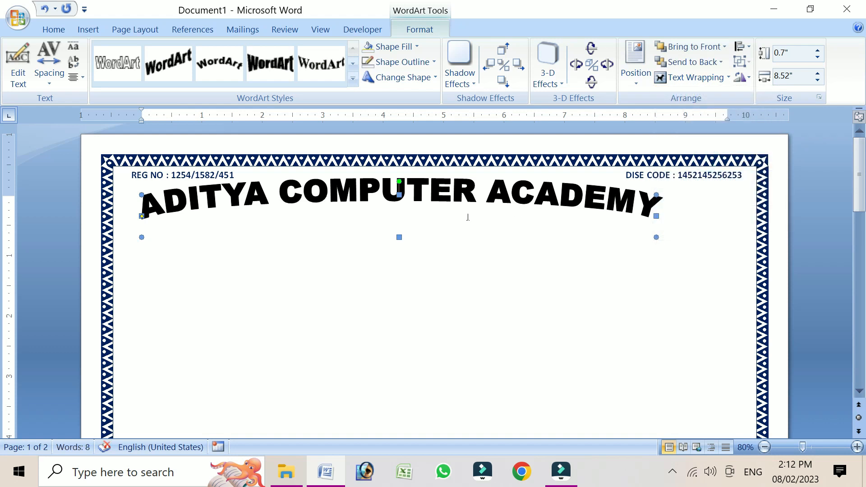
click(721, 177)
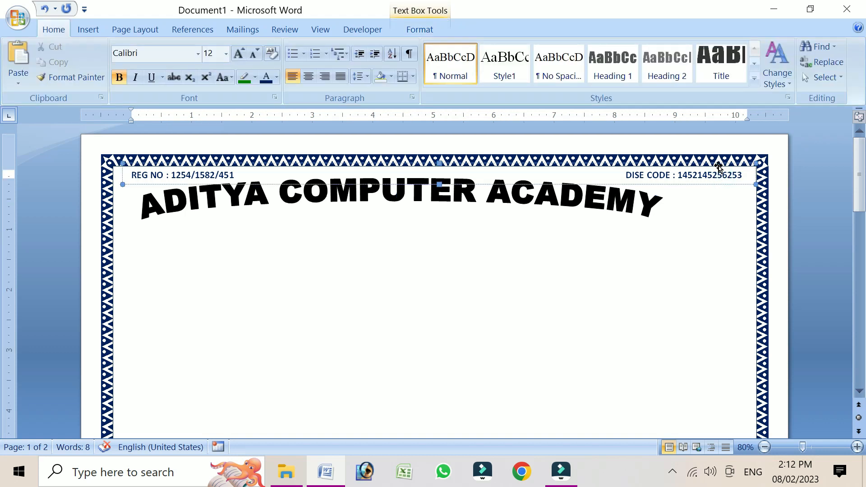
click(608, 211)
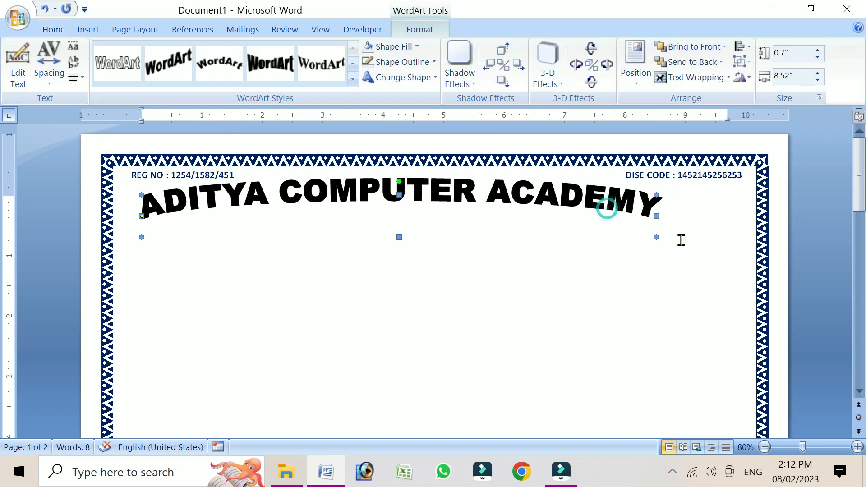
click(698, 77)
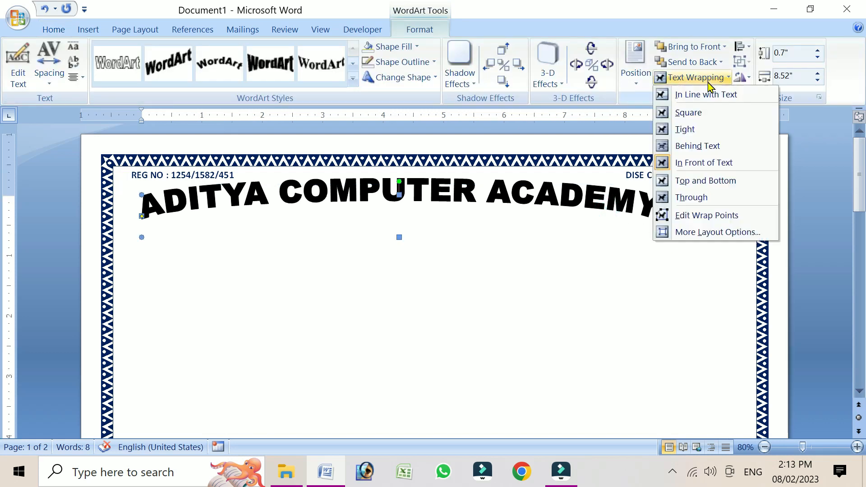
click(582, 202)
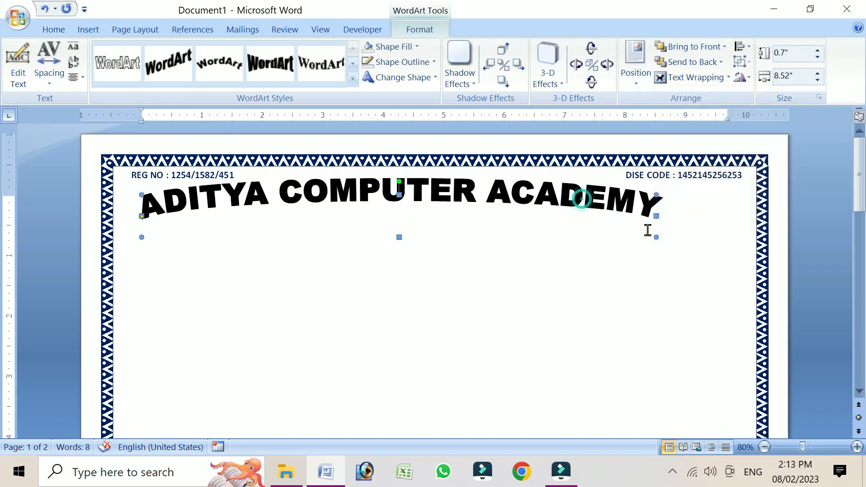
Enlarge the title to about 0.96" by 8.8", centre it below the registration line, and warp it with a flat top and downward-bulging bottom
drag(656, 237, 673, 253)
drag(445, 194, 469, 199)
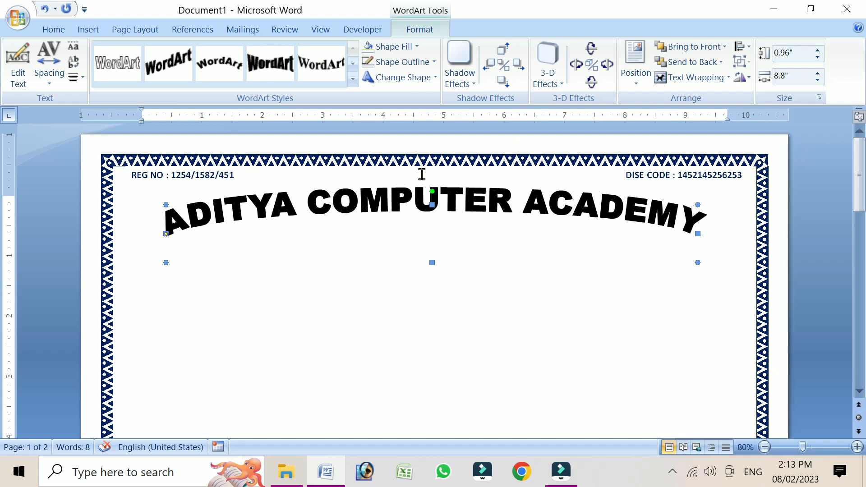
click(408, 77)
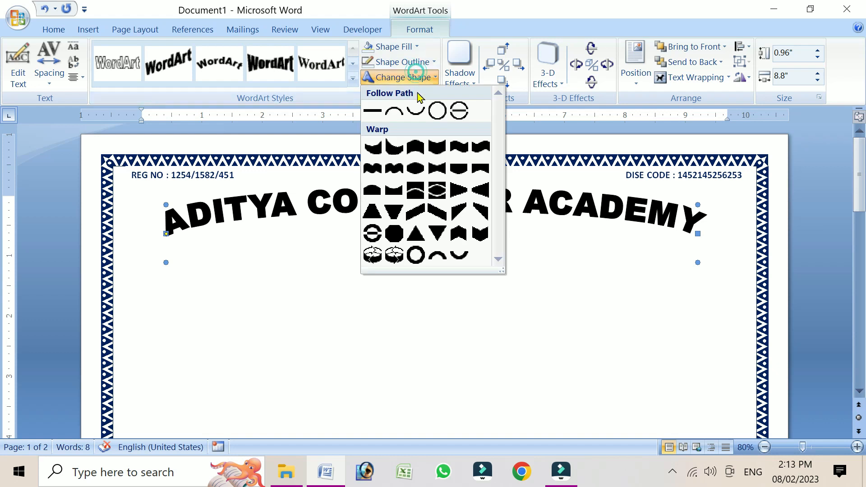
click(452, 168)
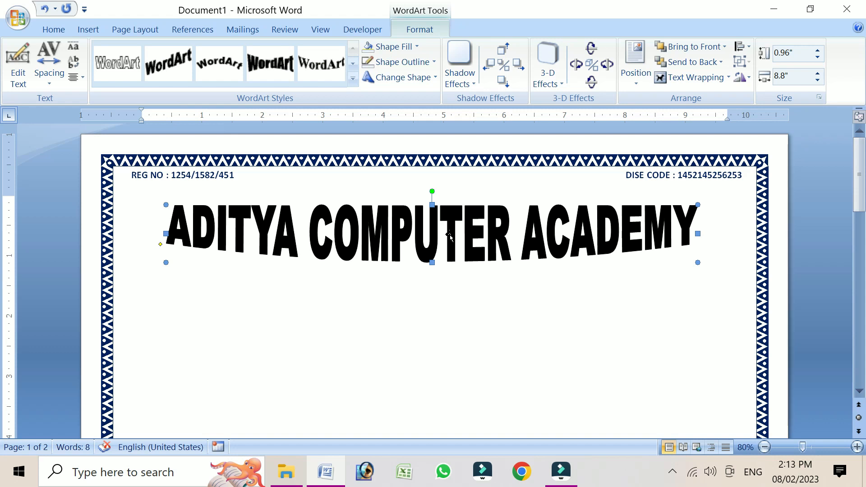
Fill the WordArt title with the standard dark blue and remove its outline
click(412, 47)
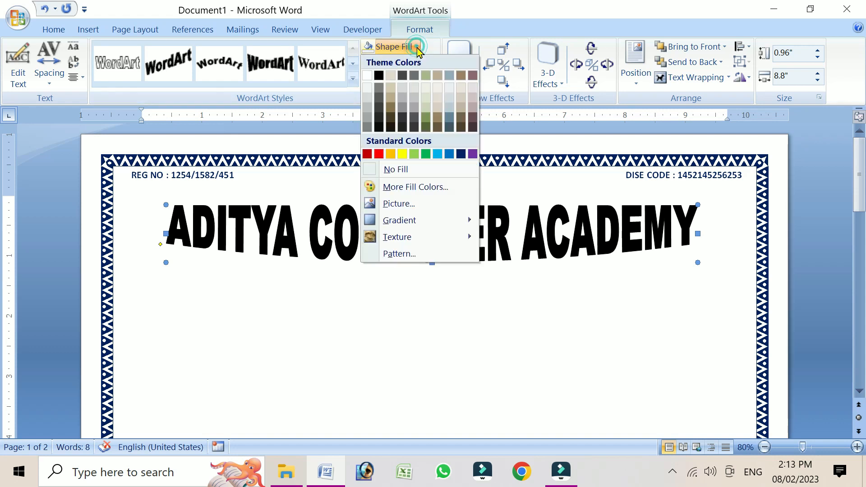
click(460, 154)
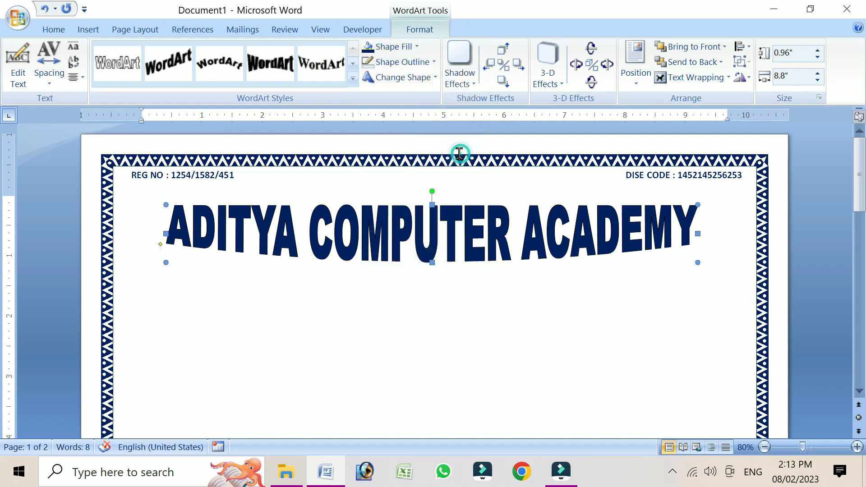
click(416, 64)
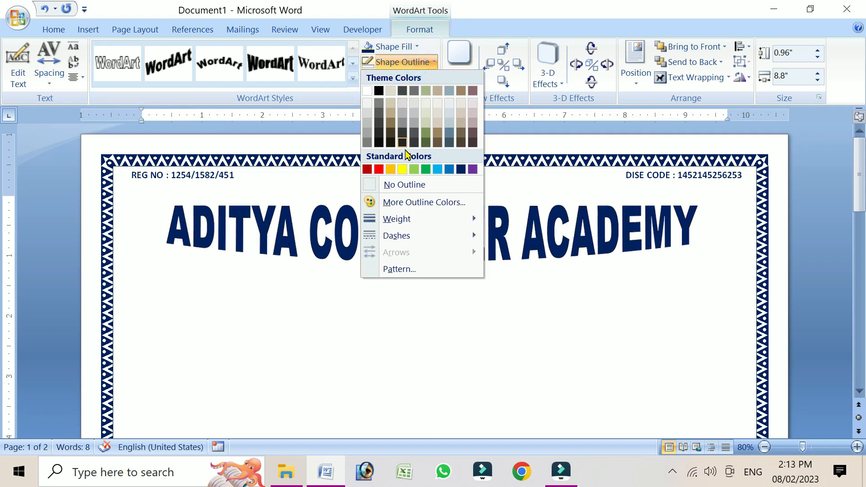
click(402, 179)
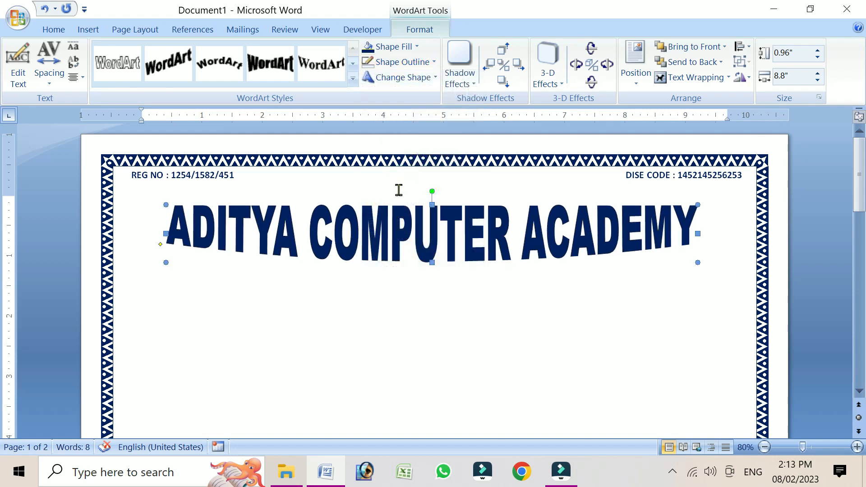
scroll(400, 191, down, 2)
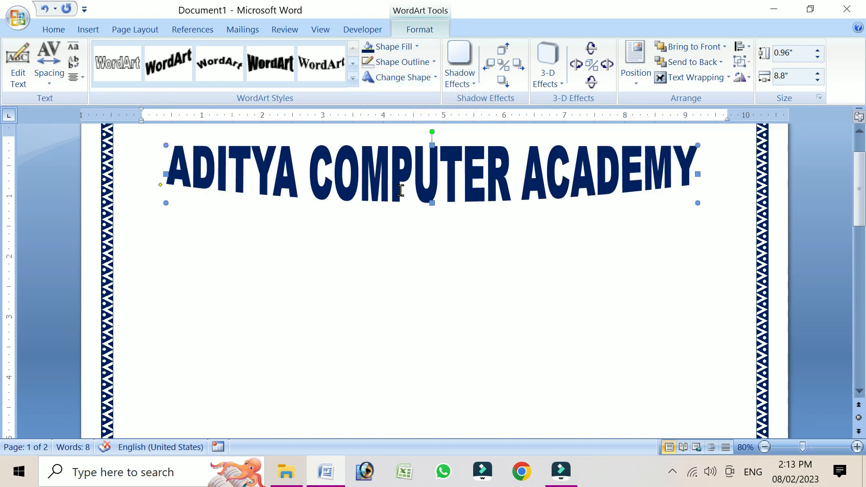
Nudge the WordArt title upward so it sits directly below the registration and DISE code line
scroll(401, 191, down, 4)
scroll(401, 192, up, 6)
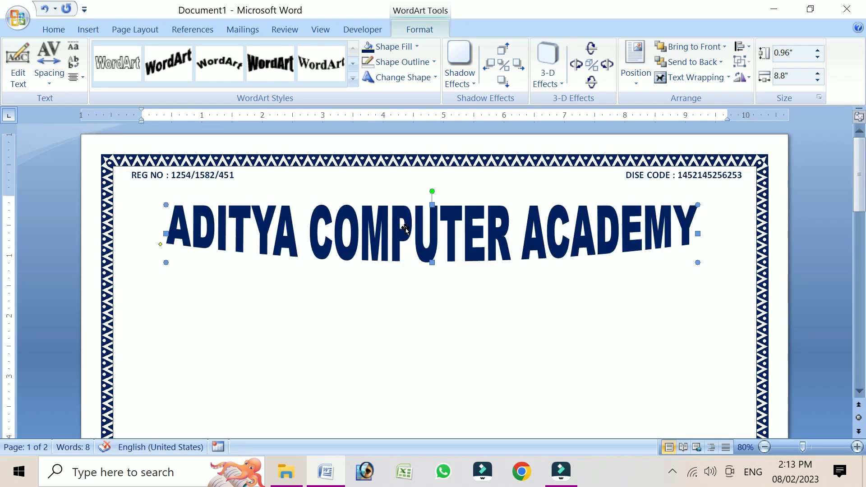
key(Up)
key(Up)
key(Up)
key(Up)
key(Up)
key(Up)
key(Down)
Draw a circle about 1.31" in diameter below the first letters of the title
click(88, 29)
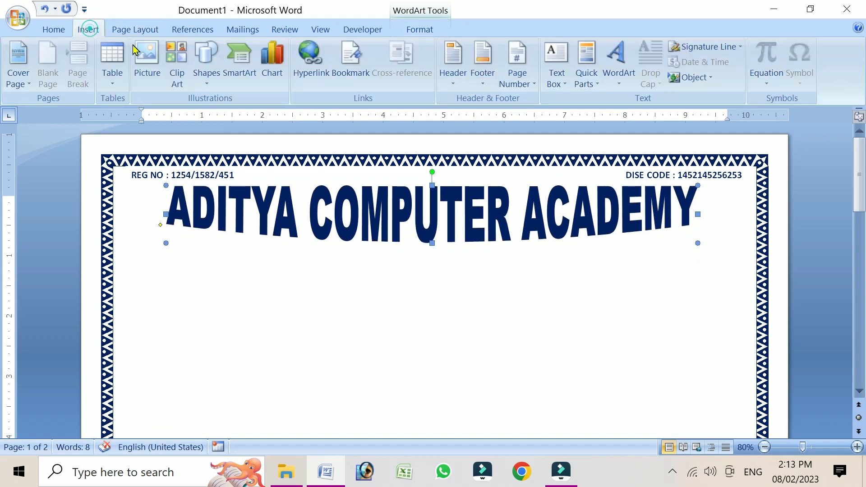
click(206, 61)
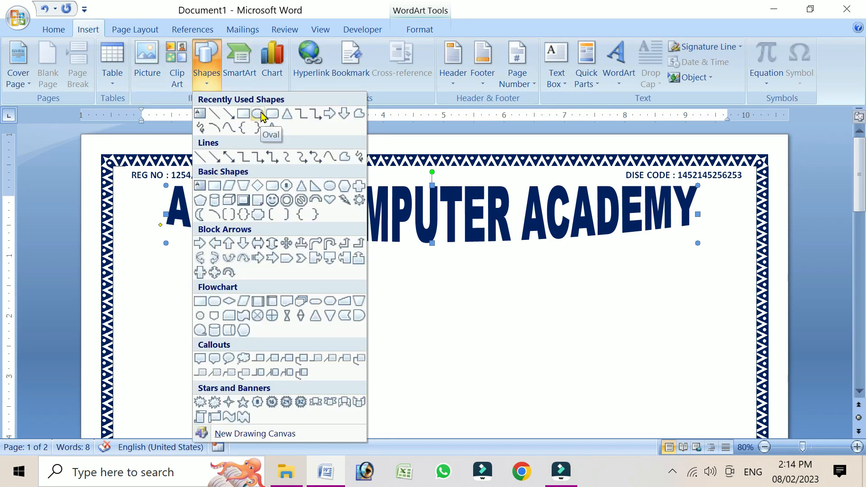
click(257, 114)
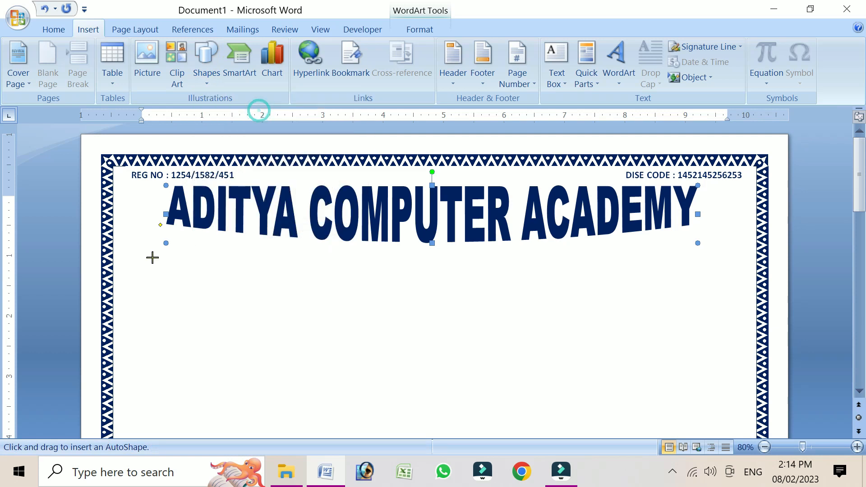
drag(142, 248, 220, 324)
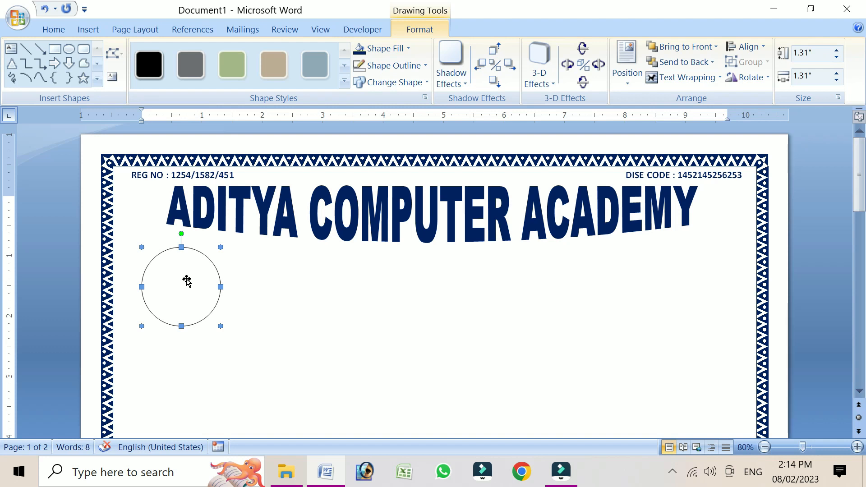
Move the circle close against the left page border, just under the start of the title
click(686, 77)
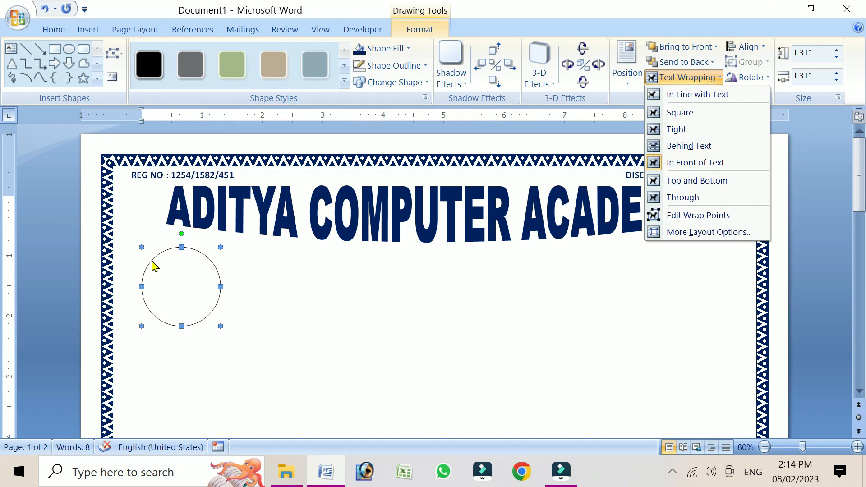
click(184, 273)
drag(191, 273, 178, 264)
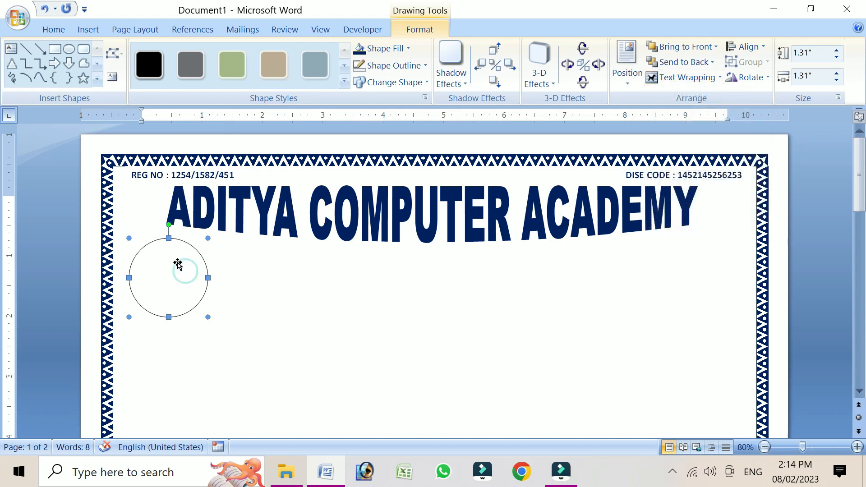
key(Left)
key(Left)
key(Left)
key(Left)
key(Left)
key(Left)
key(Left)
key(Left)
key(Left)
key(Left)
key(Left)
key(Left)
key(Left)
key(Left)
key(Up)
key(Up)
key(Up)
key(Up)
key(Up)
key(Left)
key(Up)
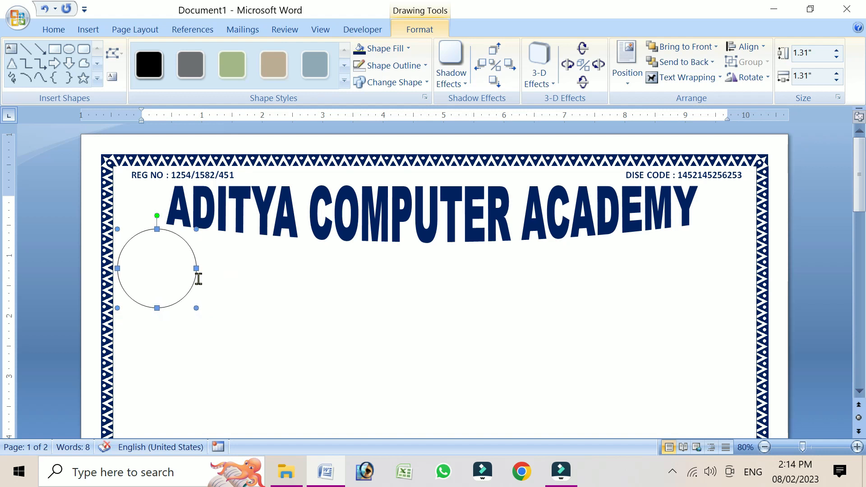
Duplicate the circle, place the copy against the right page border, and align both circles by their middles
key(ctrl+d)
drag(180, 280, 725, 262)
shift+click(130, 266)
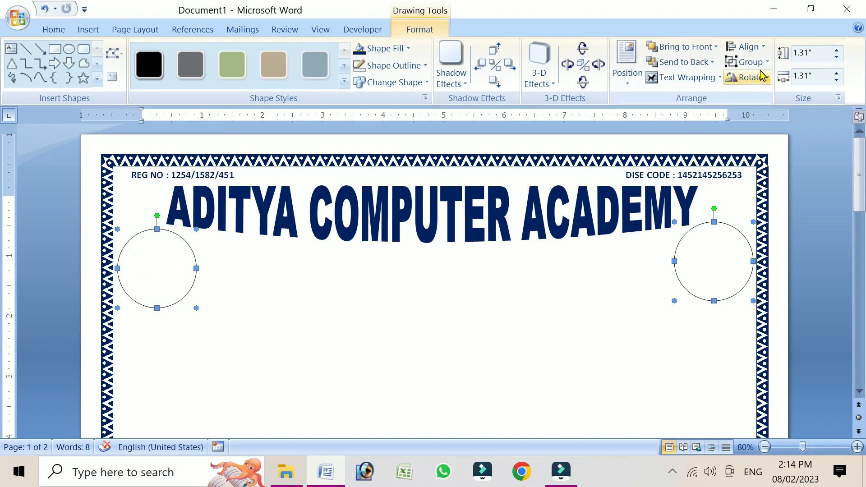
click(755, 48)
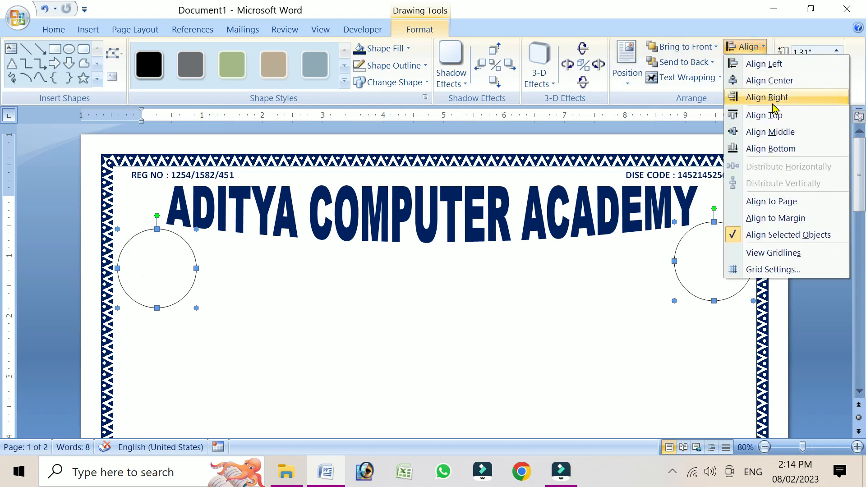
click(774, 132)
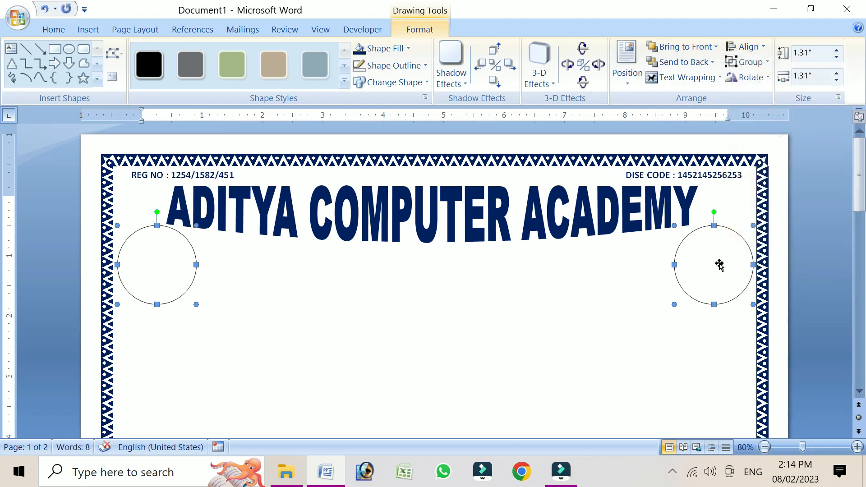
click(433, 289)
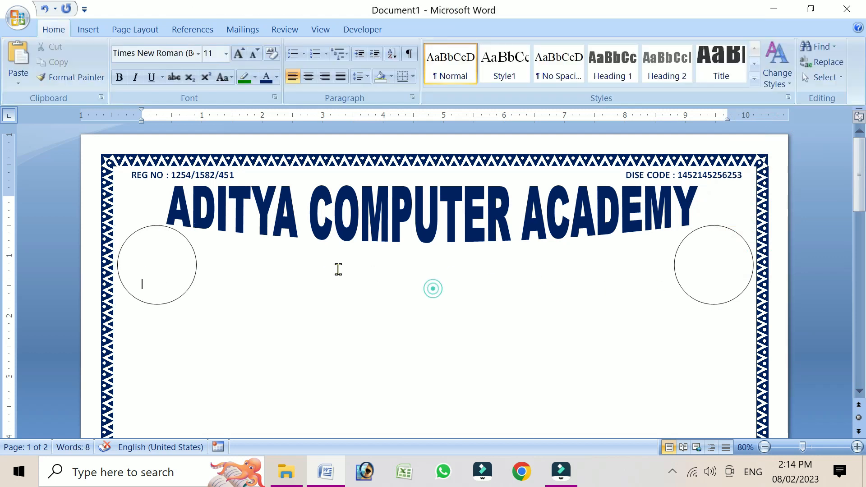
Fill the left circle with the picture "download (1)" from the academy's logo folder on drive E and remove its outline
double_click(173, 256)
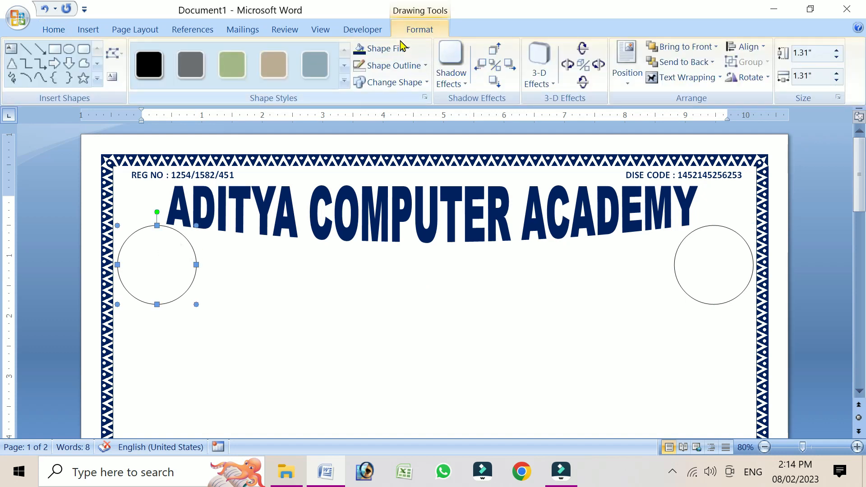
click(401, 47)
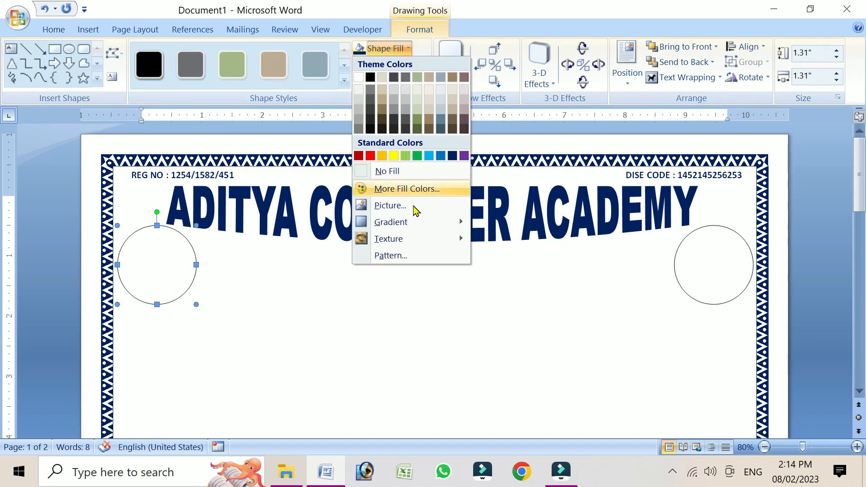
click(391, 205)
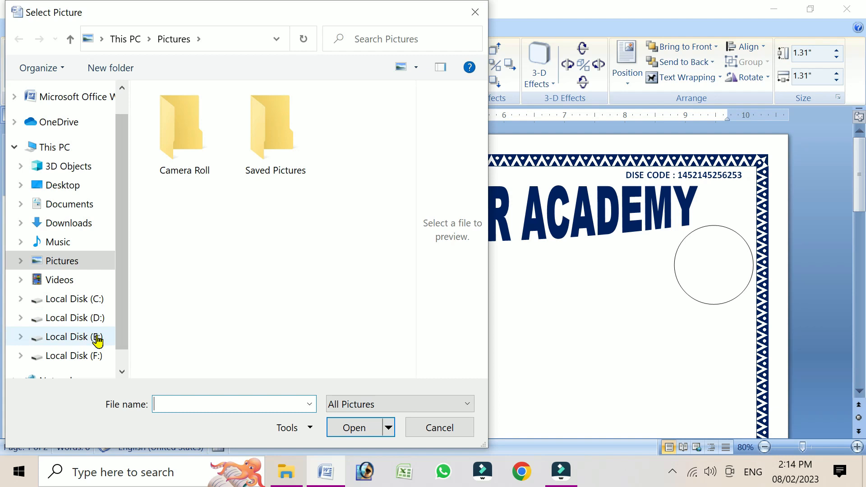
click(96, 336)
click(220, 162)
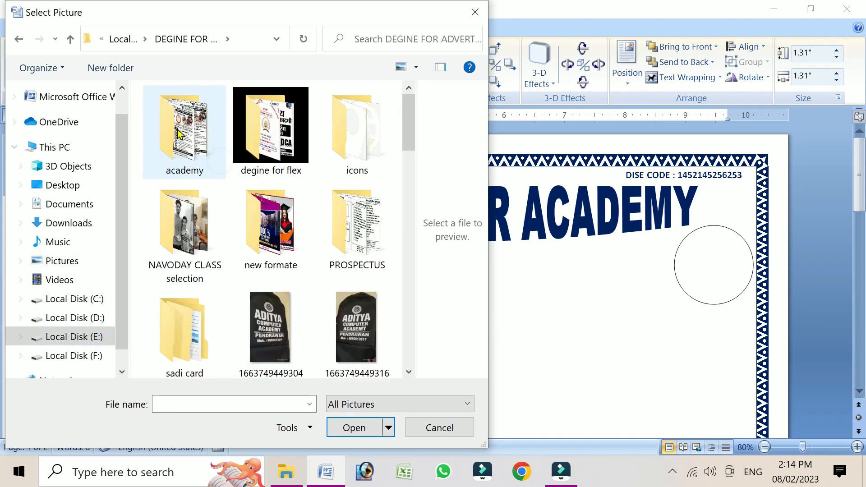
double_click(183, 133)
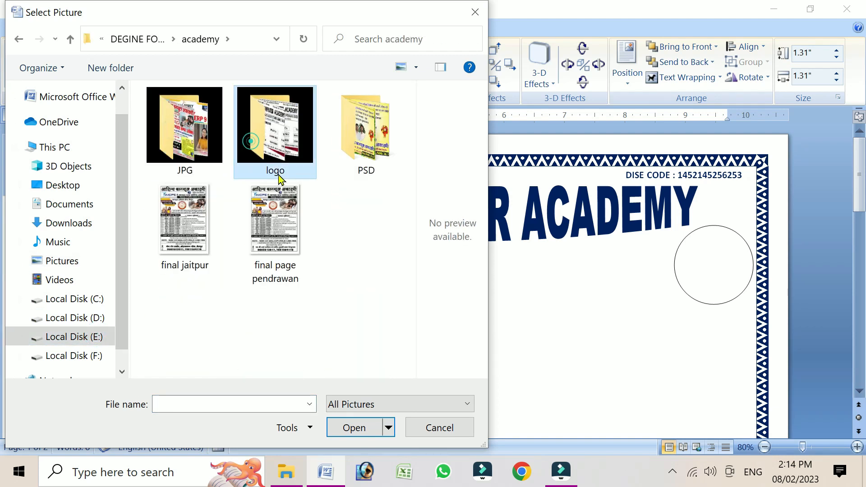
double_click(280, 179)
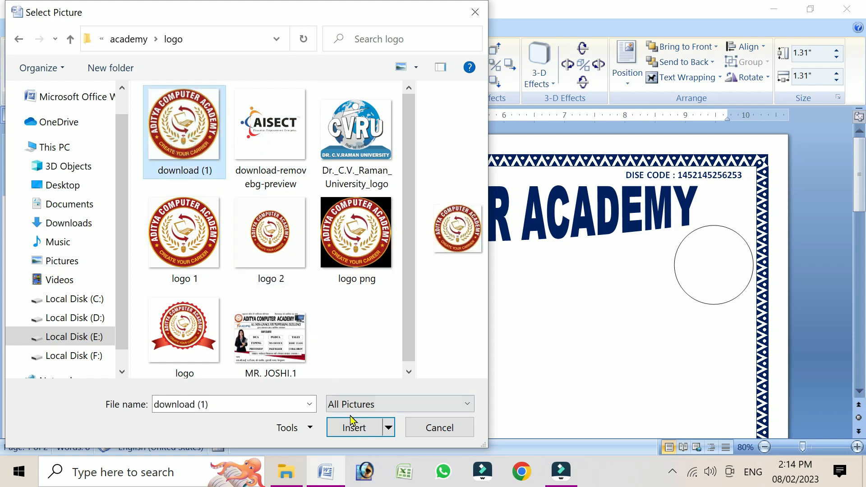
click(350, 427)
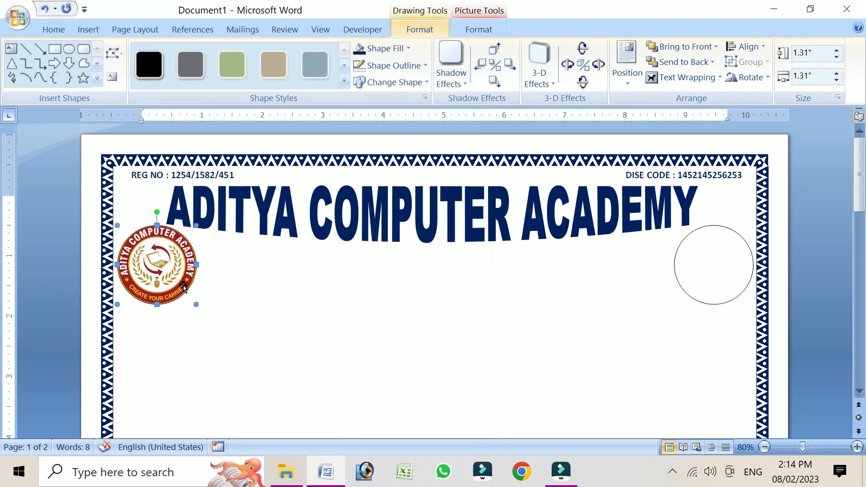
click(408, 66)
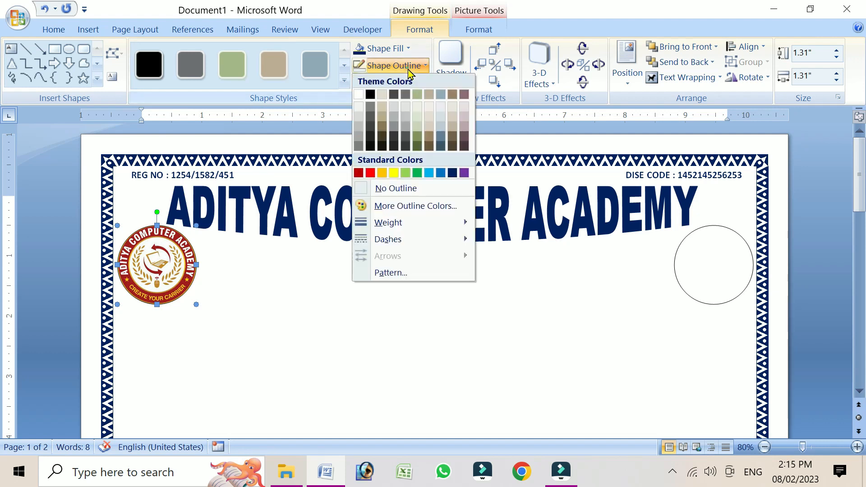
click(395, 190)
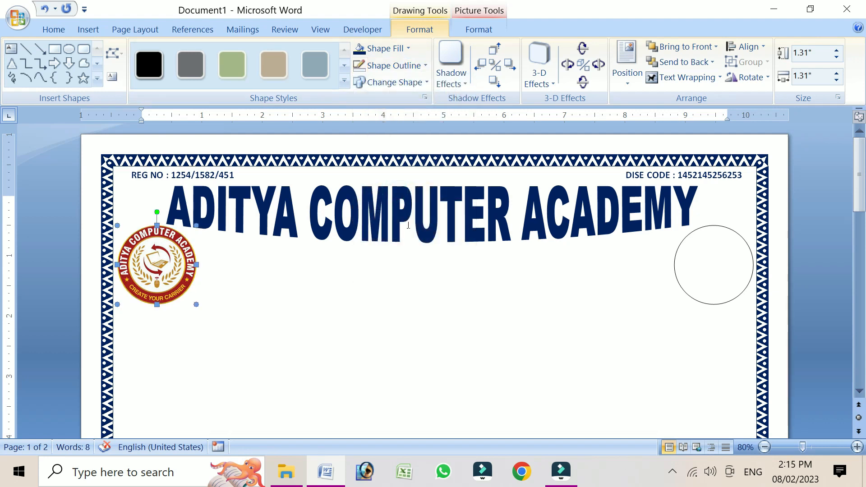
Fill the right circle with the same "download (1)" logo picture and remove its outline
click(707, 275)
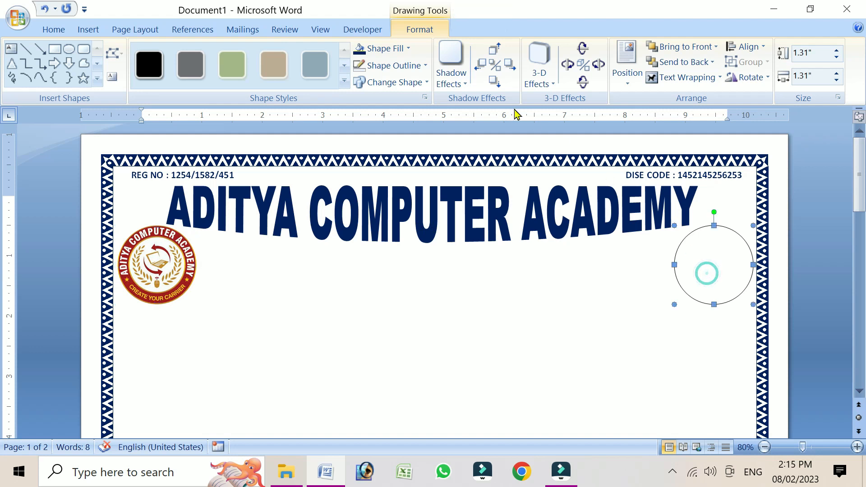
click(403, 52)
click(387, 204)
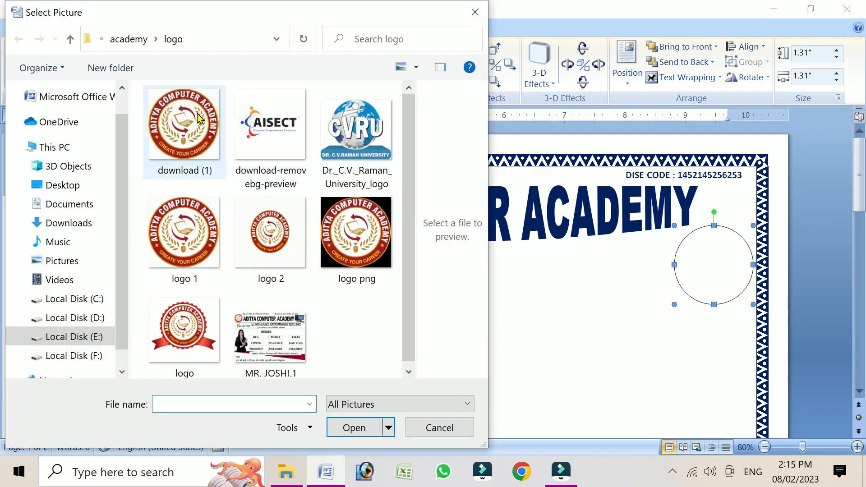
click(196, 119)
click(354, 427)
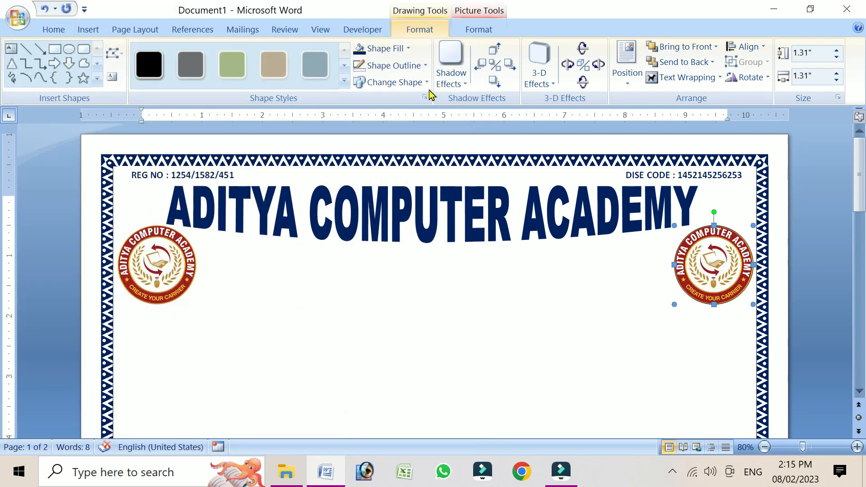
click(405, 68)
click(405, 190)
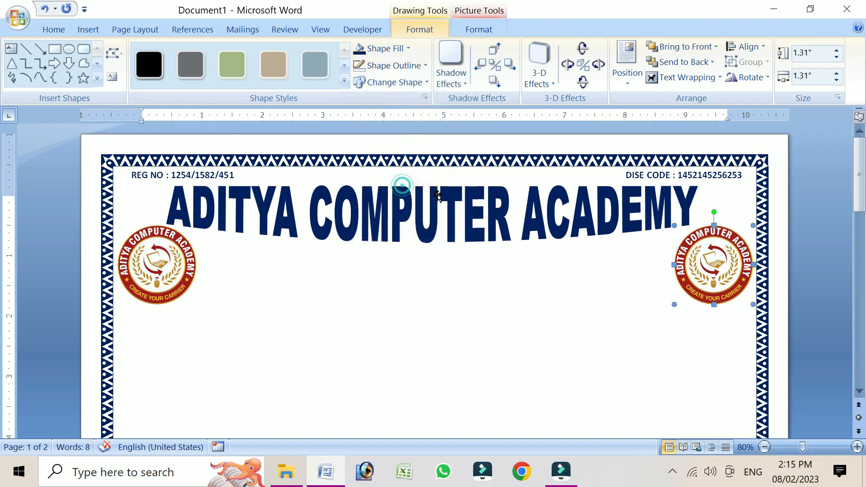
Group the left and right logo circles into one object
shift+click(176, 264)
click(752, 63)
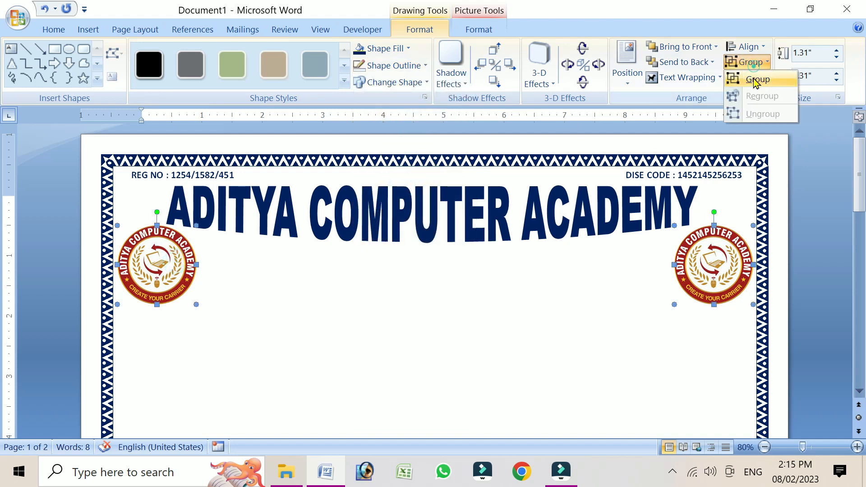
click(755, 81)
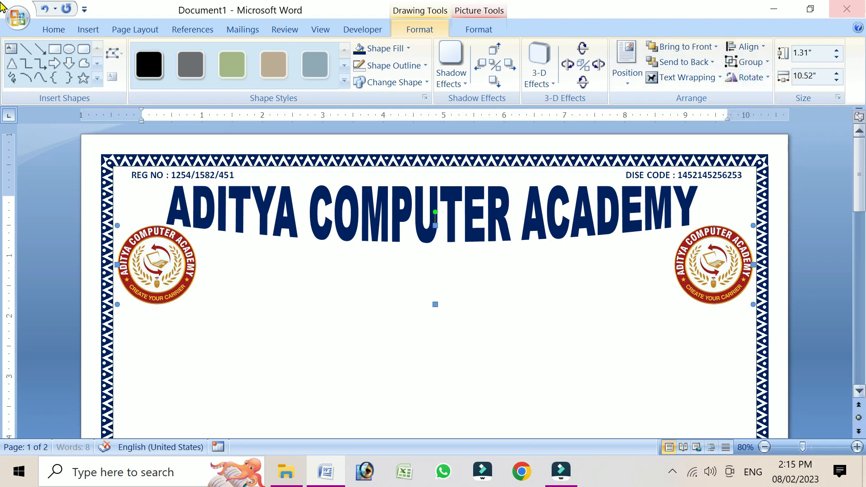
Draw a hexagon about 1.4" by 6.27" below the title between the logos, and shorten its pointed ends
click(79, 35)
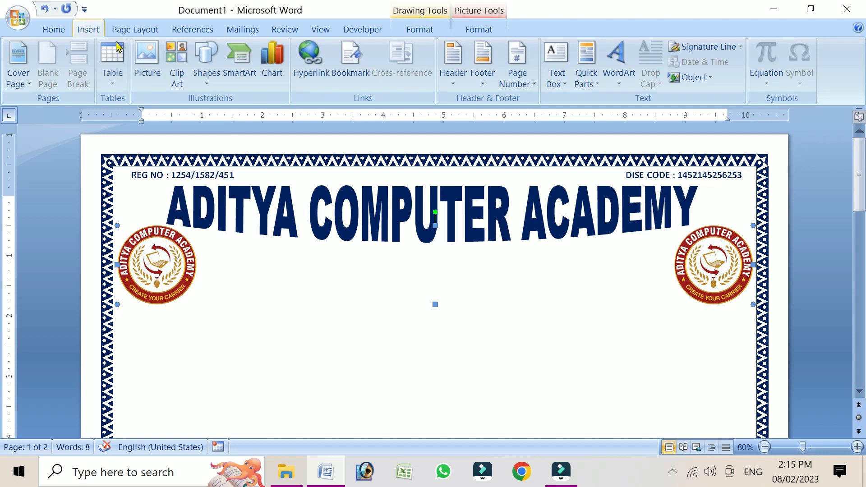
click(201, 66)
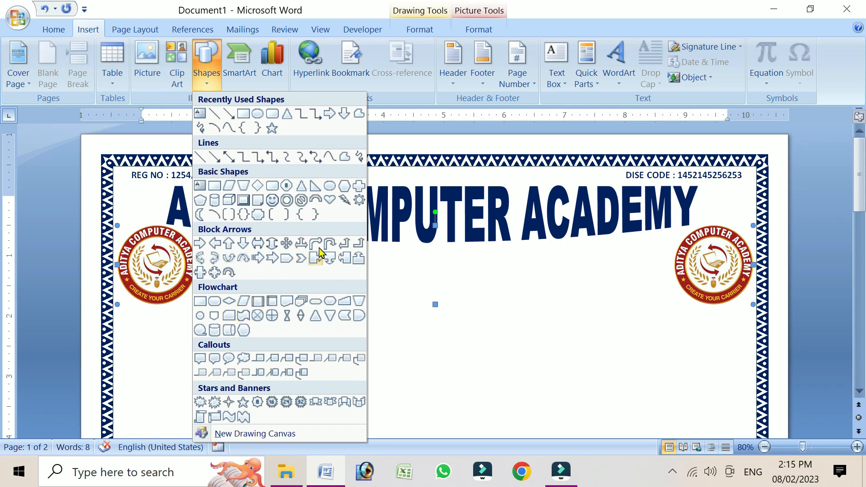
click(345, 184)
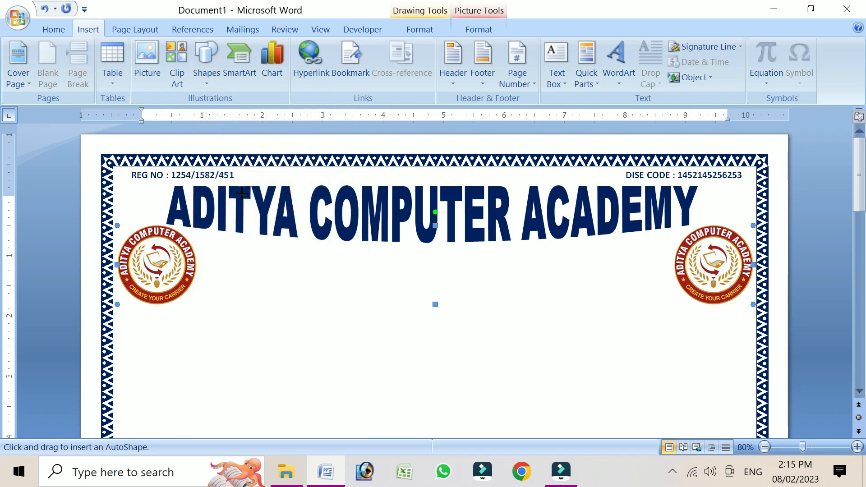
mouse_move(253, 251)
mouse_down()
mouse_move(346, 286)
mouse_move(608, 309)
mouse_move(642, 329)
mouse_move(630, 336)
mouse_up()
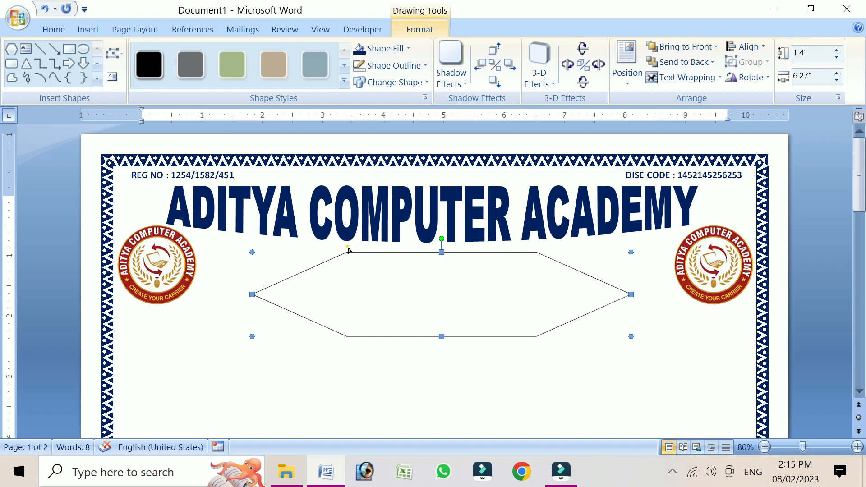
drag(336, 251, 295, 253)
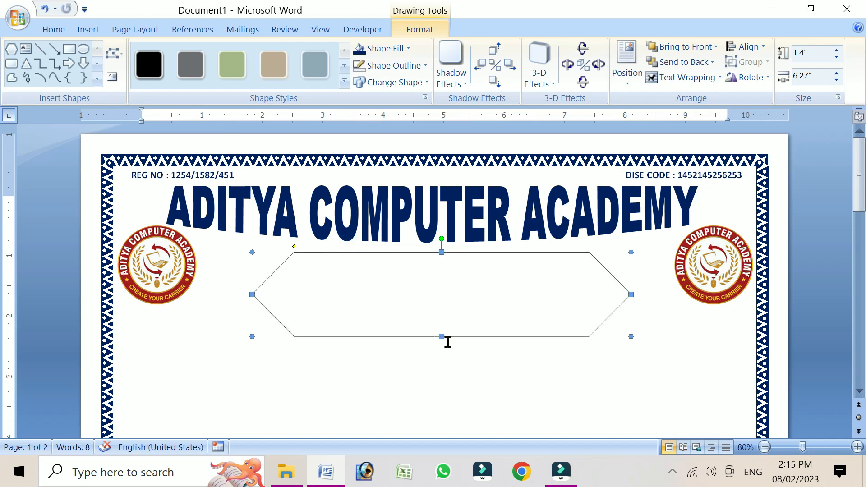
Resize the hexagon to about 0.93" by 4.44" and position it centrally below the title between the logos
drag(444, 329, 443, 308)
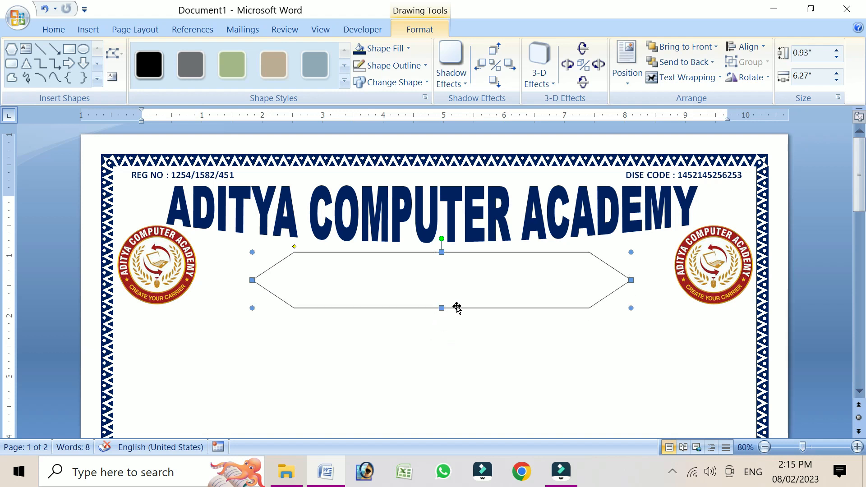
drag(630, 280, 519, 280)
drag(410, 281, 440, 283)
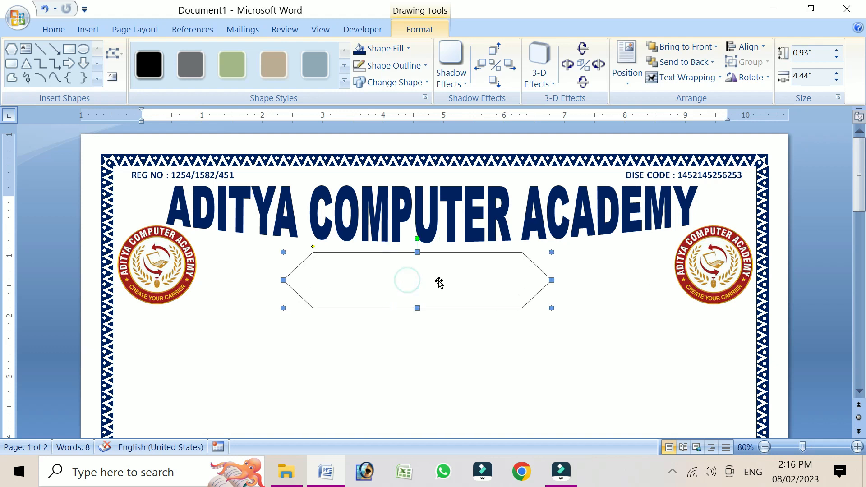
key(ctrl+Right)
key(ctrl+Right)
key(ctrl+Right)
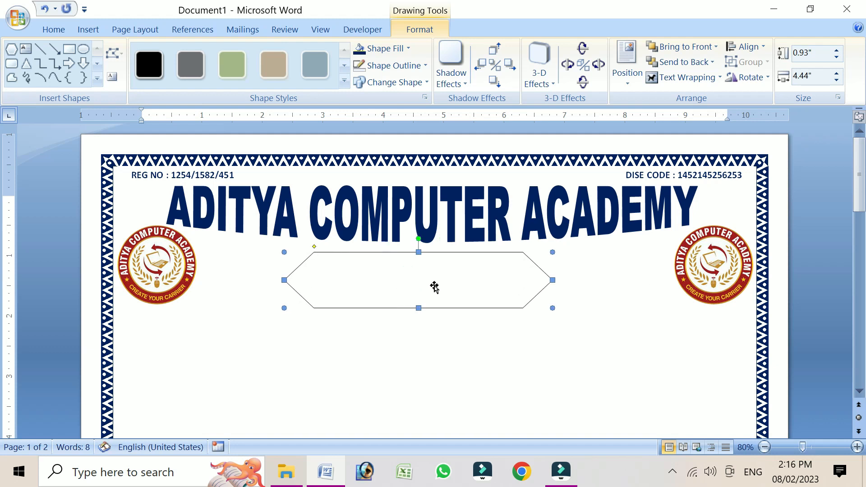
key(ctrl+Left)
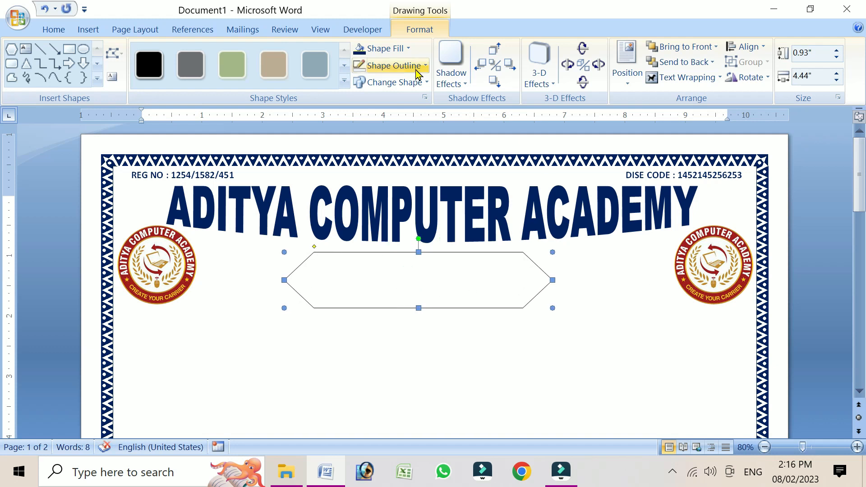
Fill the hexagon with a two-color gradient from dark red to red, shaded from the corner, and remove its outline
click(397, 49)
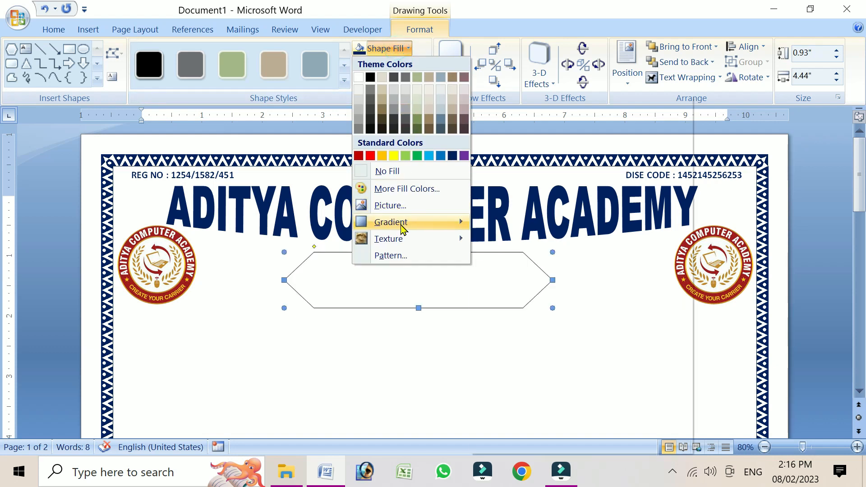
mouse_move(402, 228)
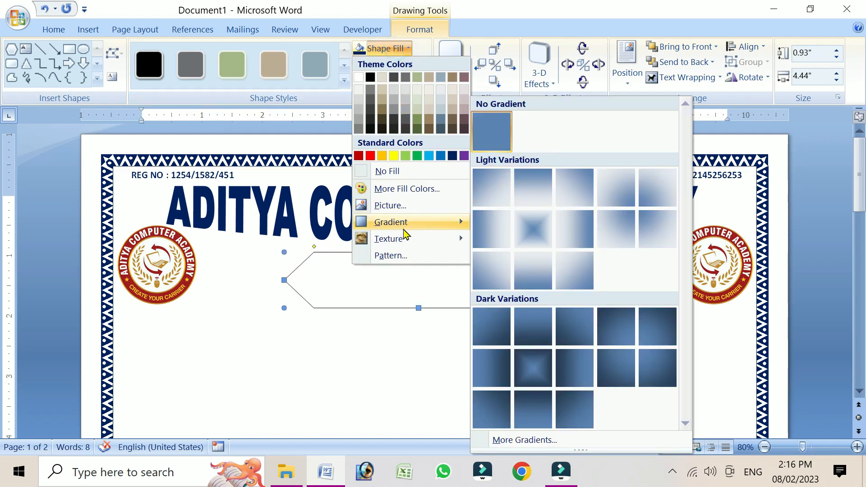
click(535, 437)
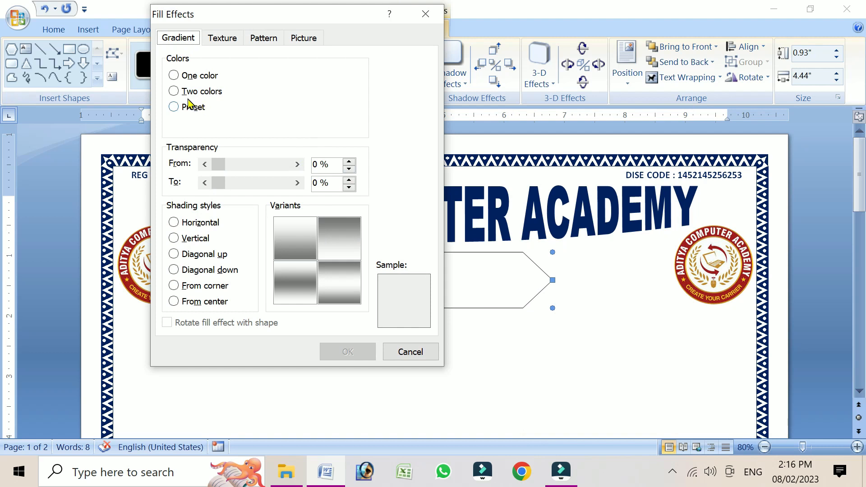
click(174, 93)
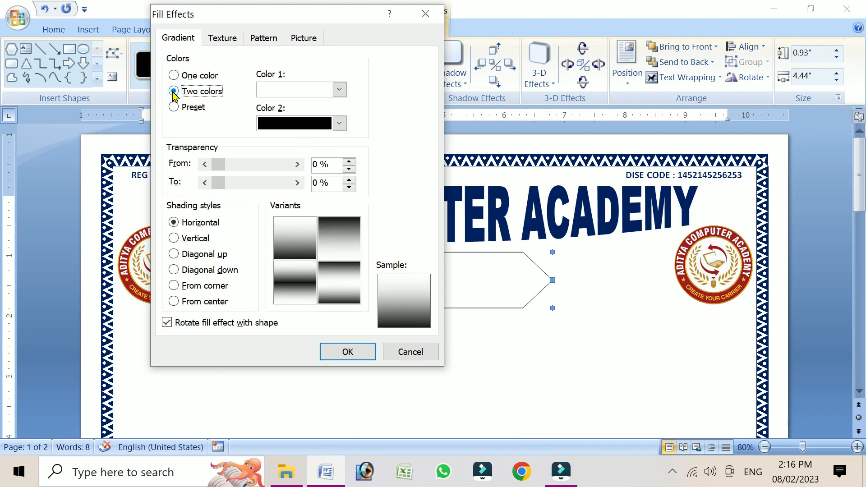
click(284, 89)
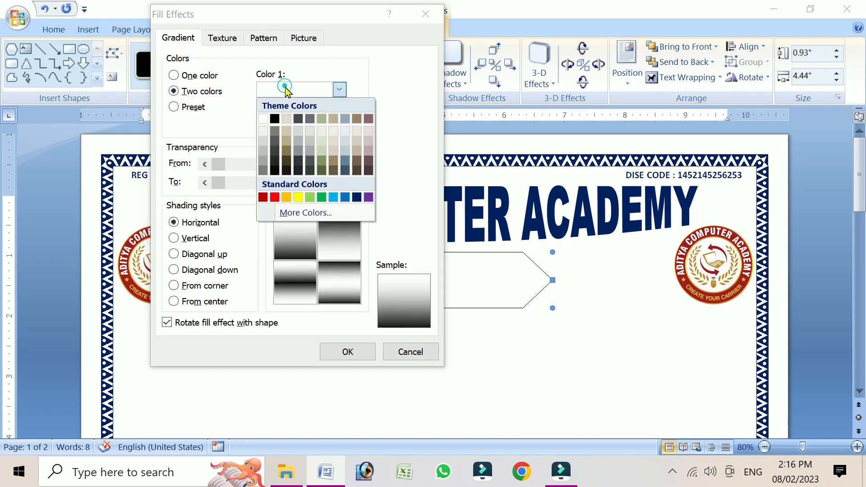
click(263, 197)
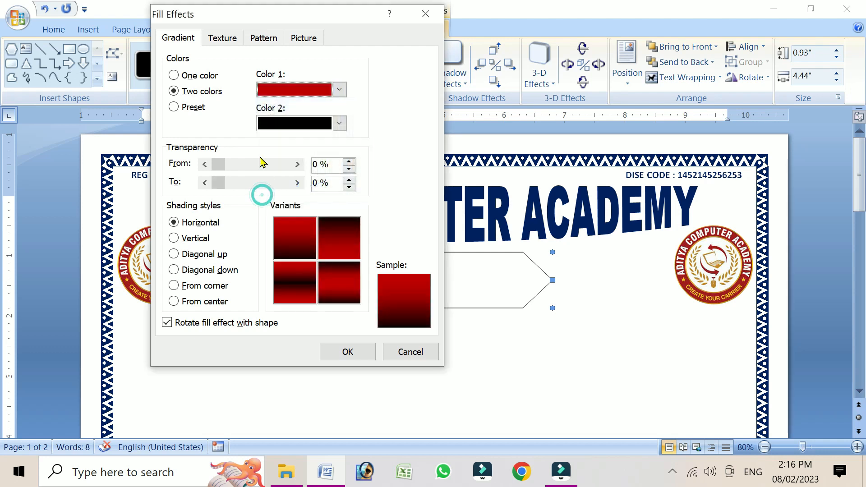
click(288, 120)
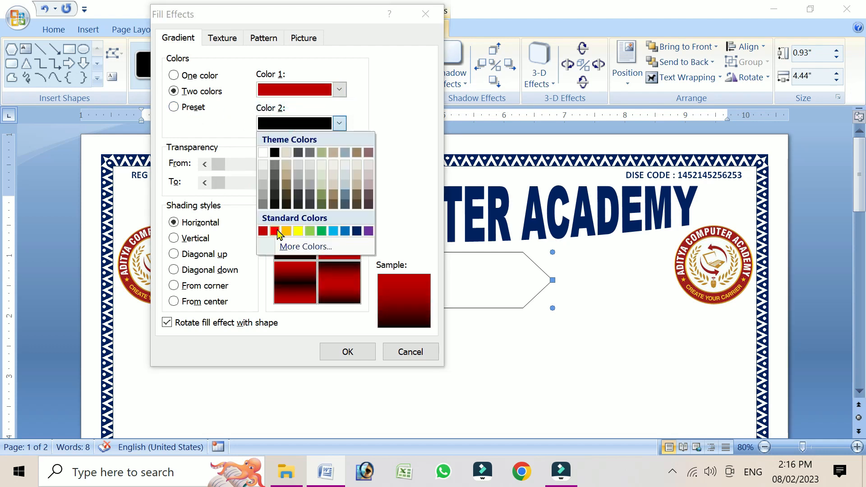
click(275, 231)
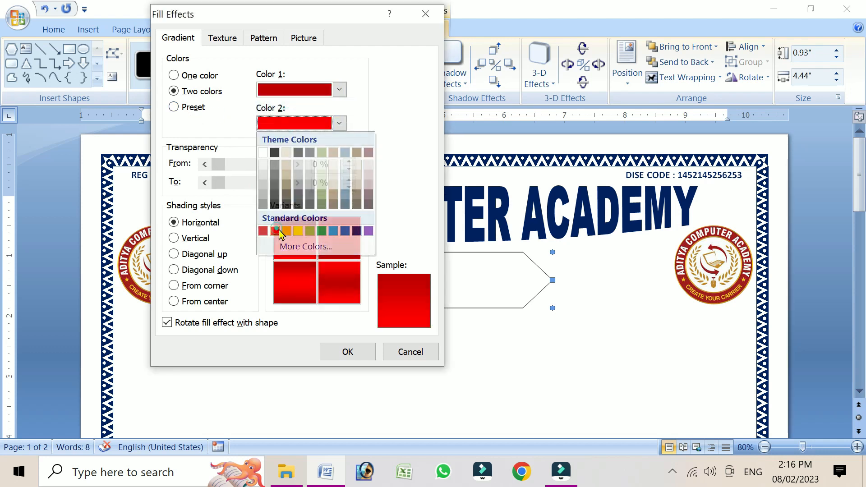
click(215, 286)
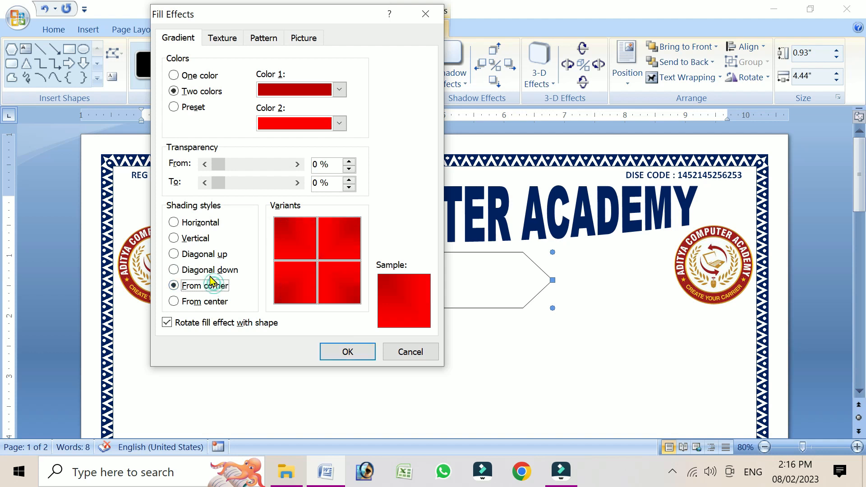
click(344, 350)
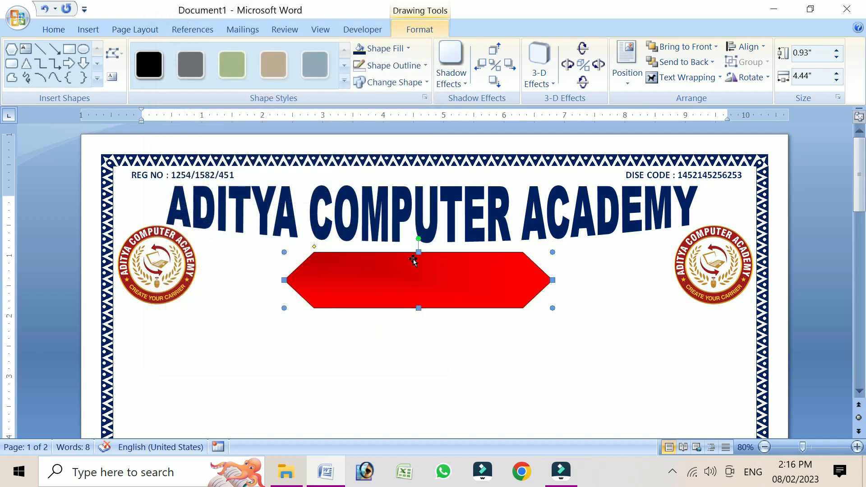
click(395, 66)
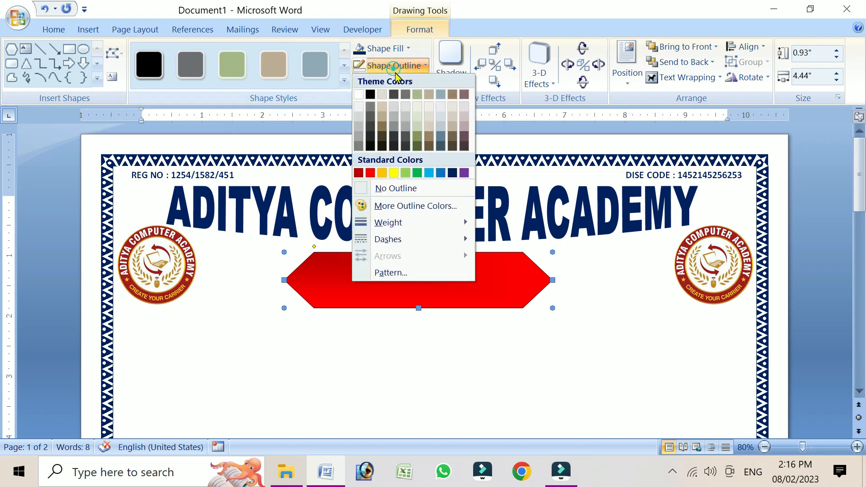
click(396, 188)
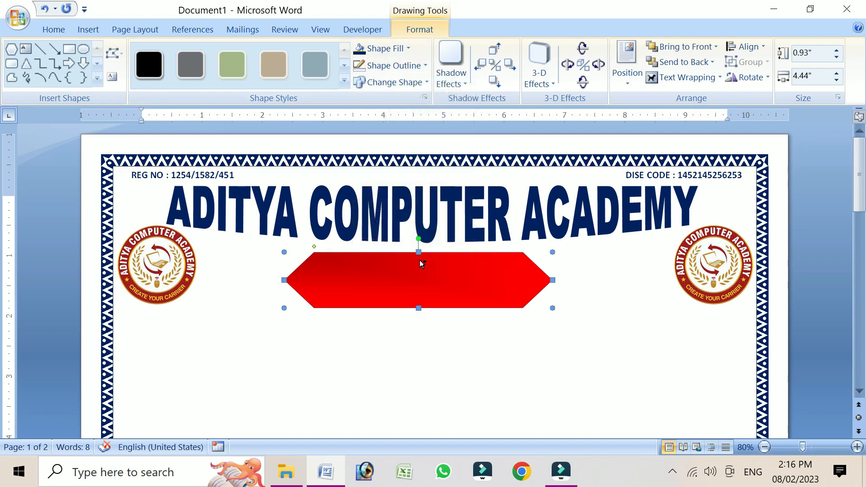
Duplicate the red hexagon and shrink the copy to about 0.83" by 3.98" over the original
key(ctrl+d)
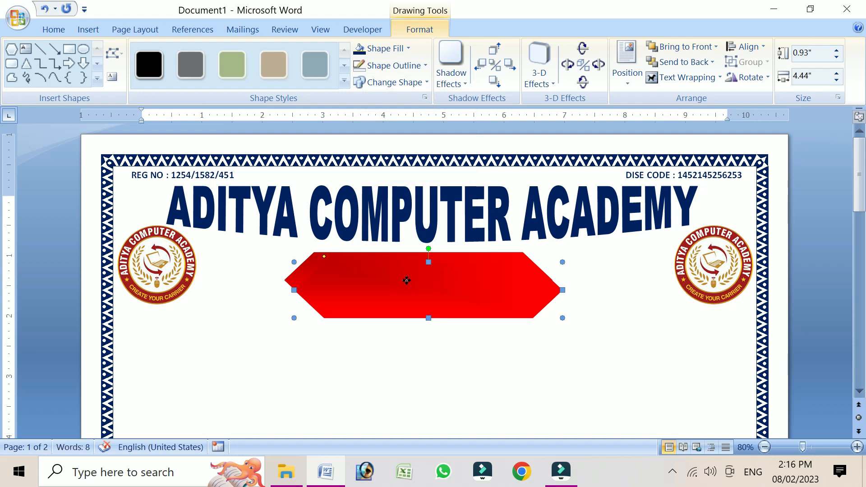
drag(406, 280, 406, 277)
drag(559, 314, 534, 308)
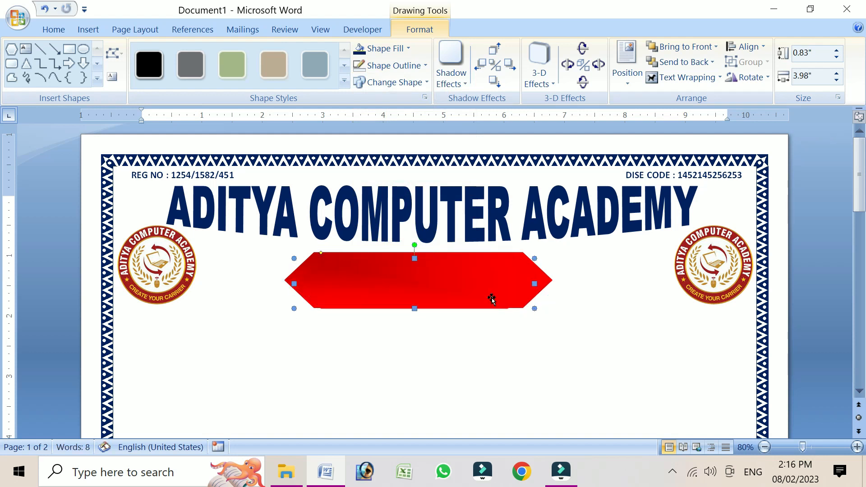
Fill the smaller hexagon with white and nudge it to the center of the red hexagon
click(387, 50)
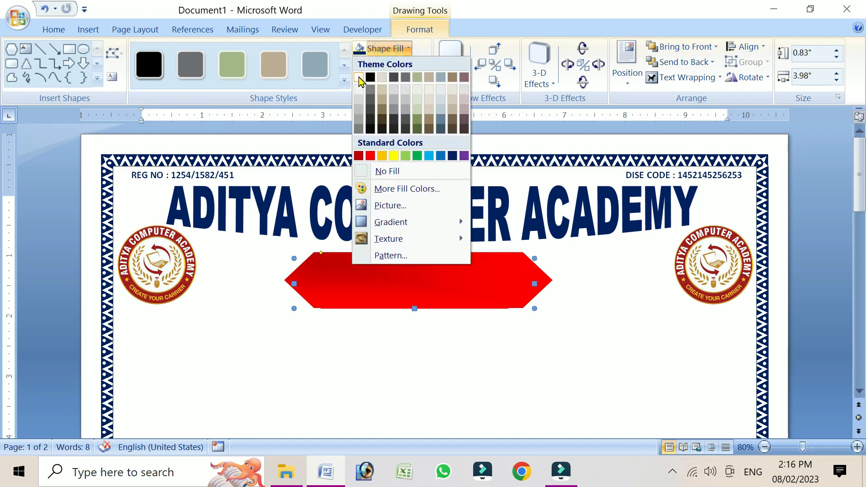
click(360, 79)
key(Right)
key(Right)
key(Right)
key(Right)
key(Right)
key(Right)
key(Up)
key(Up)
key(Up)
key(Up)
key(Up)
key(Up)
key(Up)
key(Down)
key(Down)
key(Down)
key(Left)
key(Left)
key(Left)
key(Right)
key(Right)
key(Left)
key(Left)
key(Down)
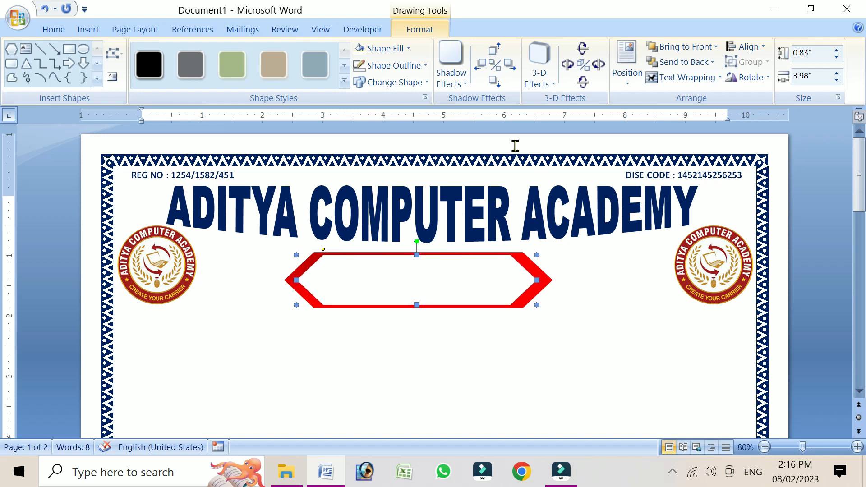
Insert the text "MARK-SHEET" as plain outlined WordArt in the first gallery style and set its text wrapping to In Front of Text
click(50, 31)
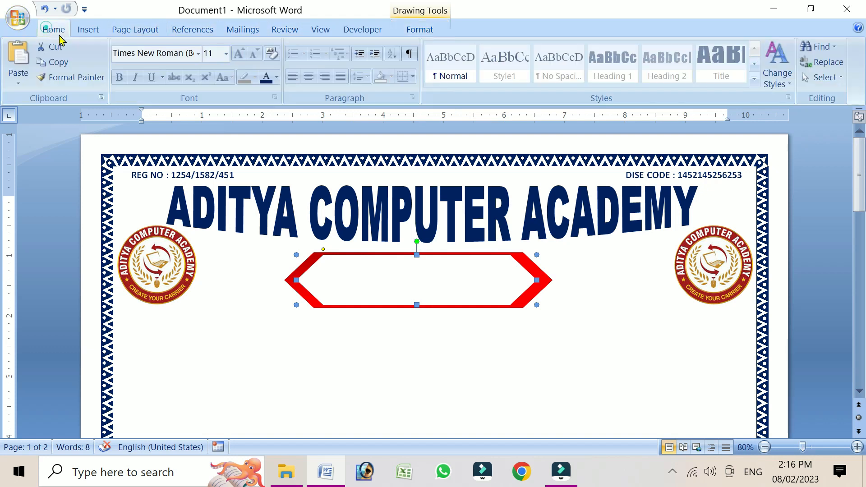
click(90, 32)
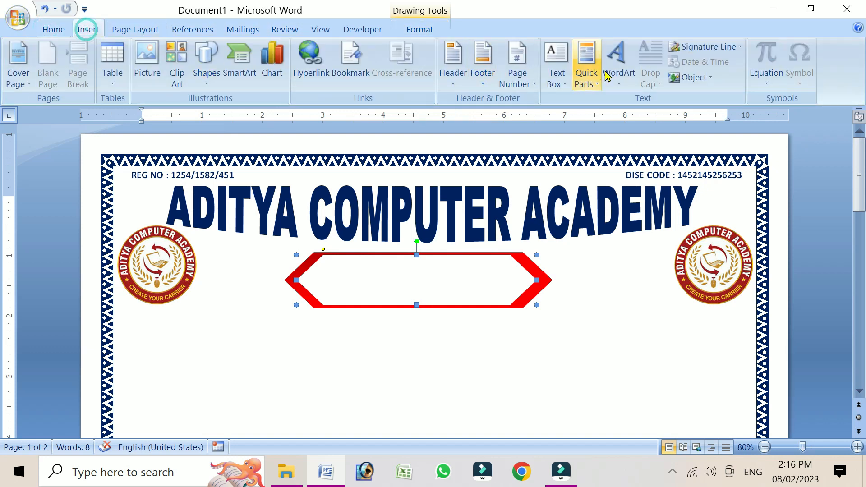
click(617, 67)
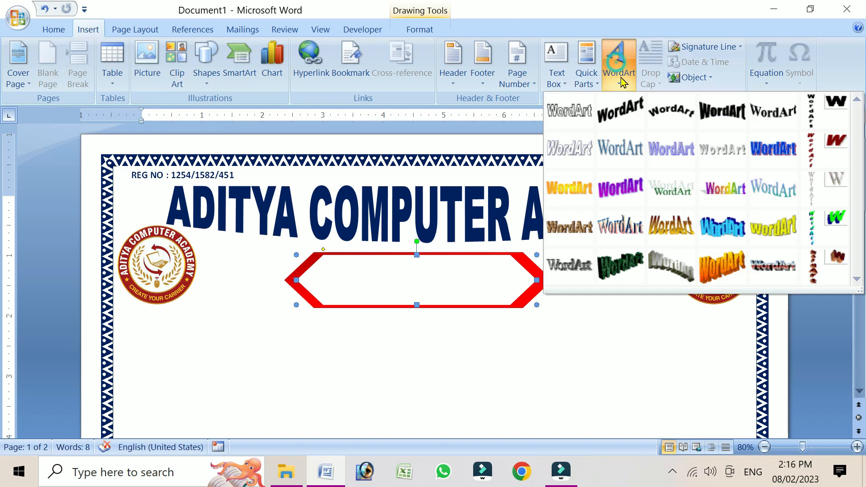
click(568, 109)
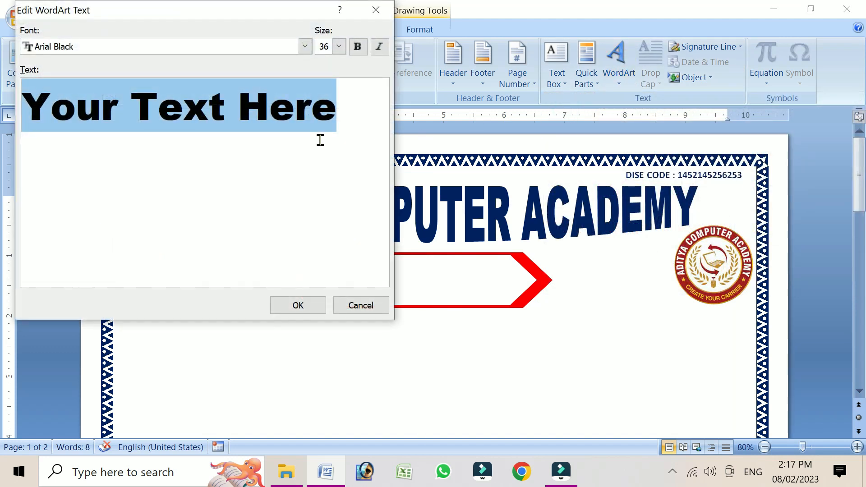
text(MARK)
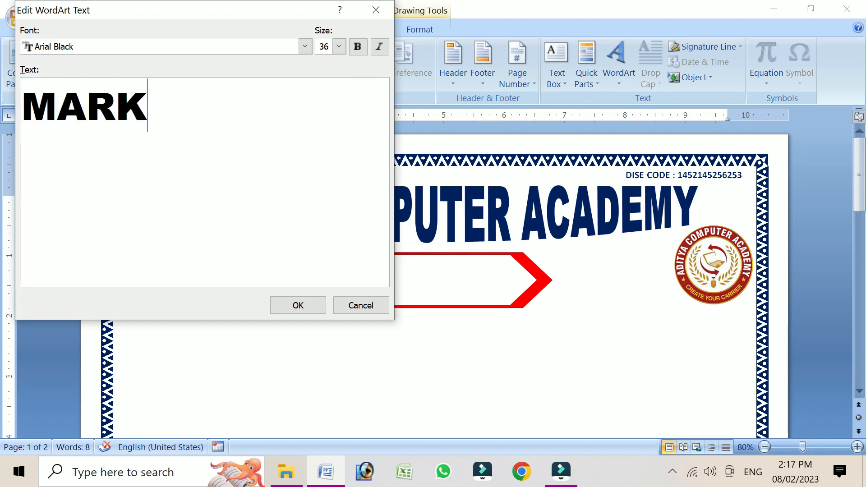
text(-SHEET)
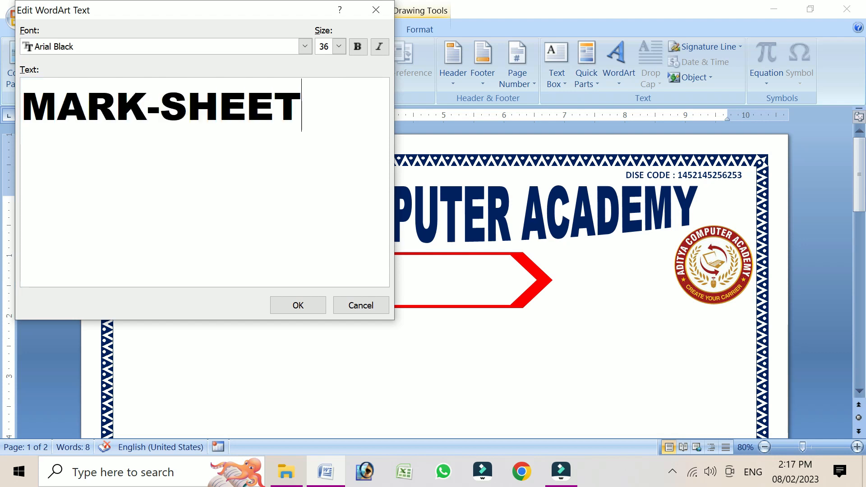
click(310, 305)
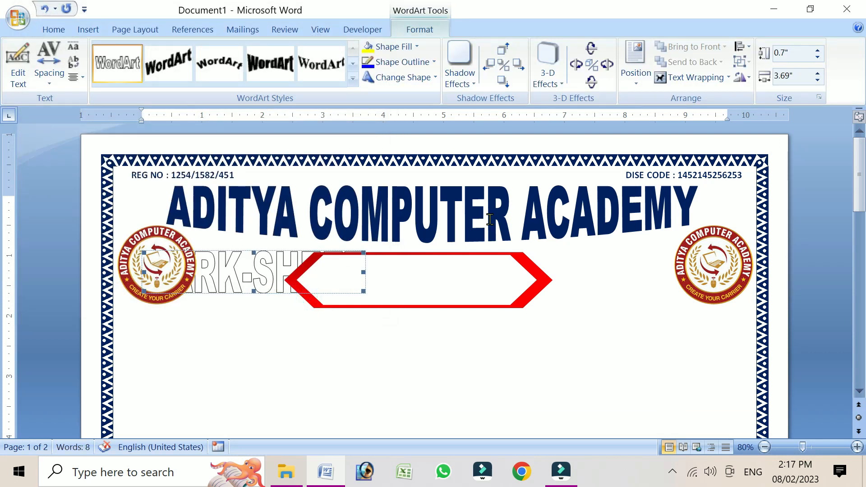
click(701, 80)
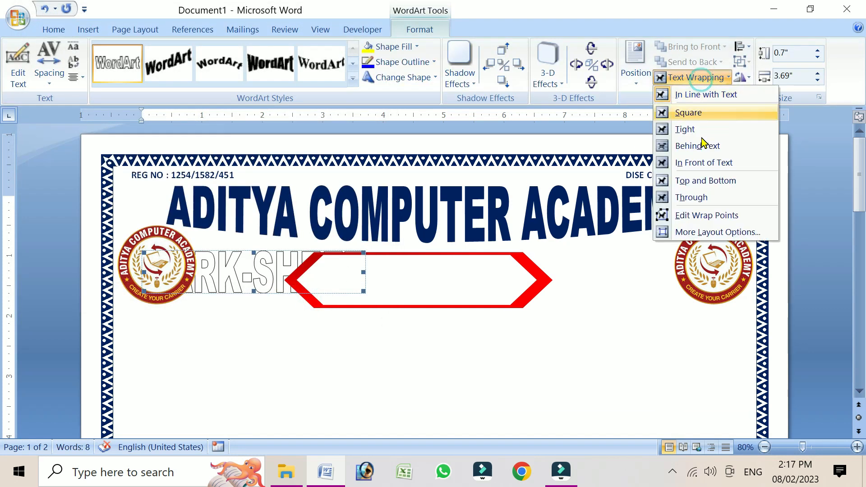
click(699, 163)
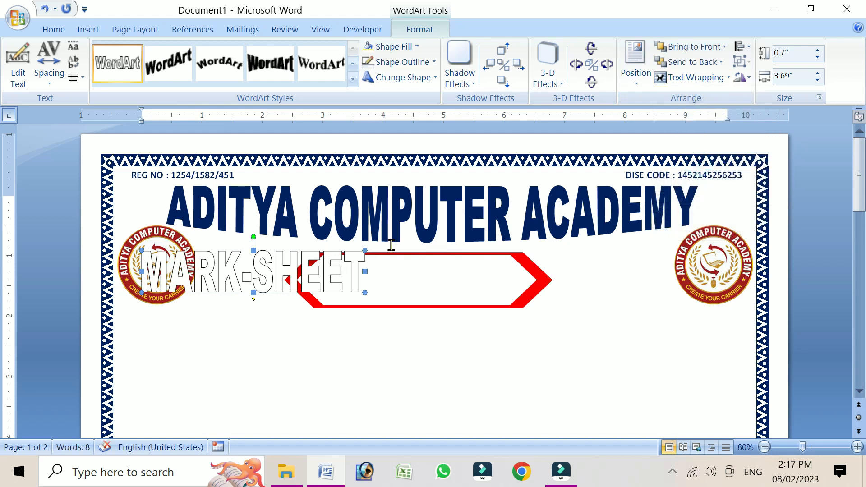
Fill the MARK-SHEET WordArt with standard dark blue and remove its outline
click(411, 49)
mouse_move(443, 227)
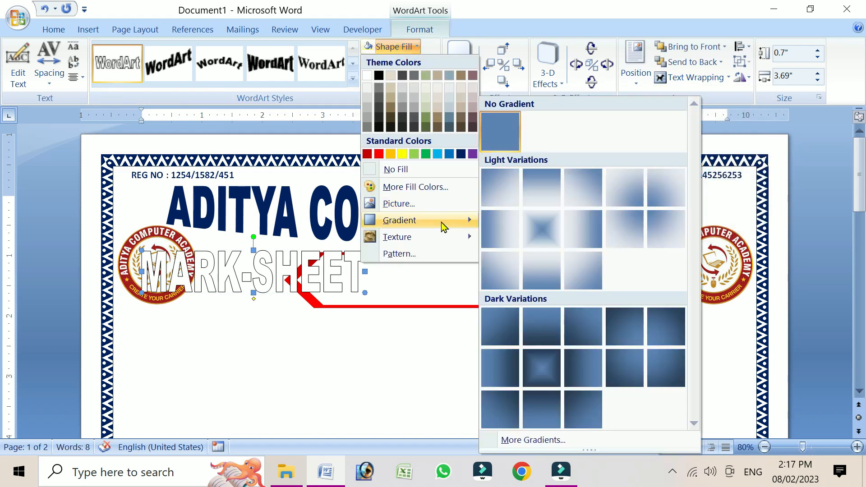
click(460, 155)
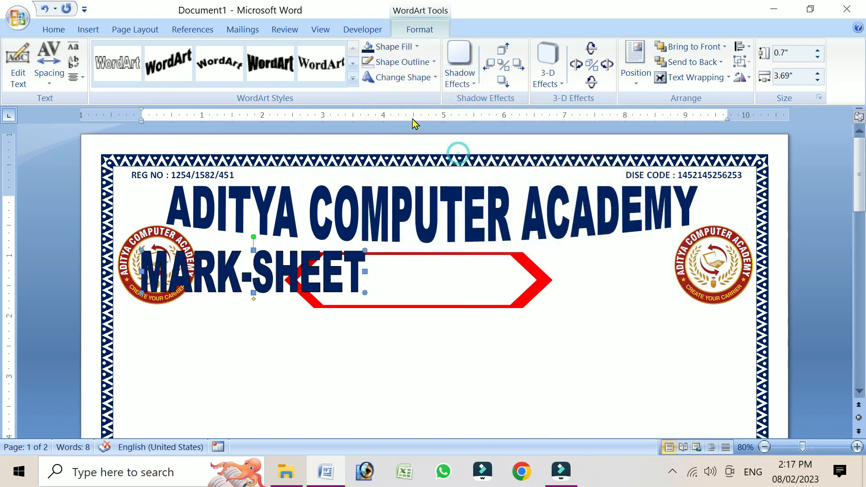
click(402, 62)
click(431, 186)
Move the MARK-SHEET WordArt into the hexagon banner, shrink it to about 0.58" by 3.2", and center it inside
click(275, 276)
drag(292, 274, 430, 279)
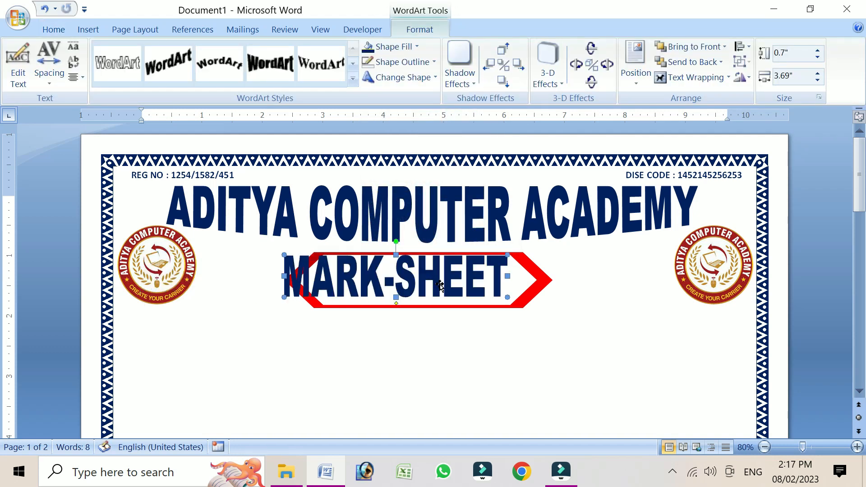
drag(518, 301, 490, 292)
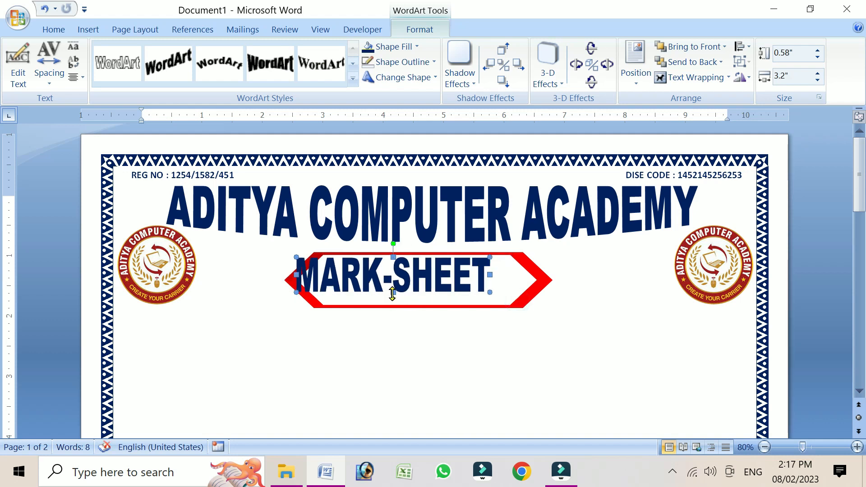
drag(394, 288, 440, 288)
click(419, 272)
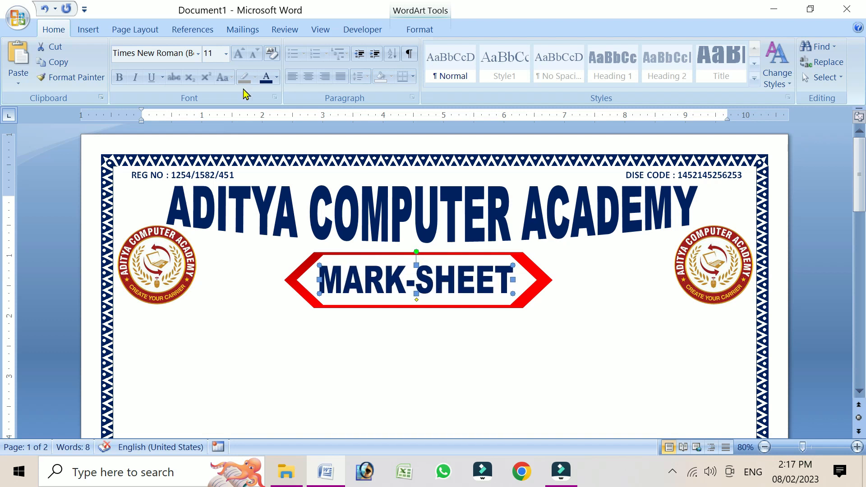
Draw a straight horizontal line about 9.93" wide across the page and nudge it up close beneath the MARK-SHEET banner
click(88, 29)
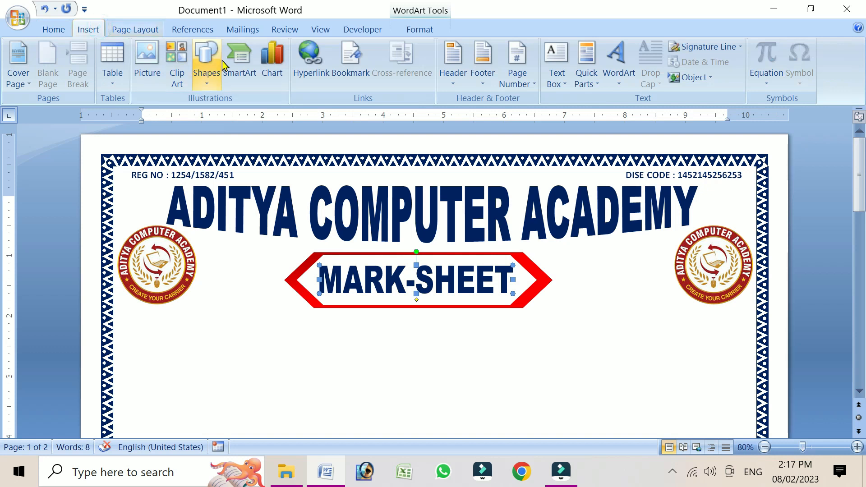
click(239, 61)
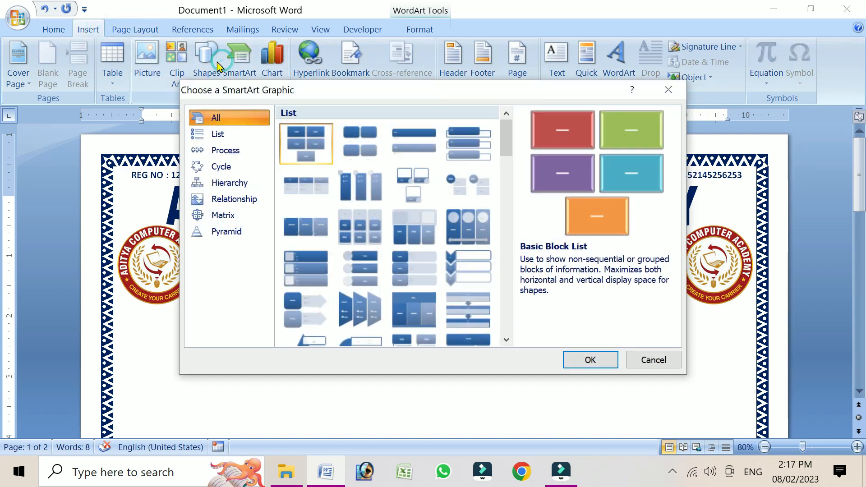
click(670, 93)
click(206, 73)
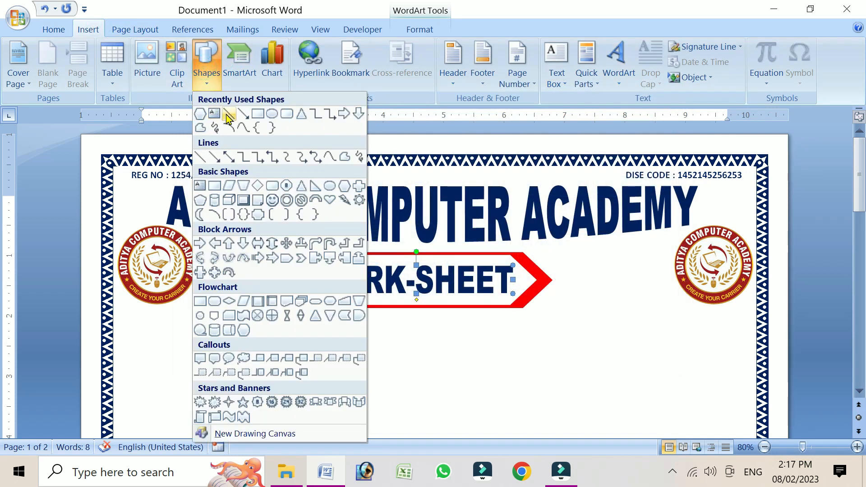
click(200, 157)
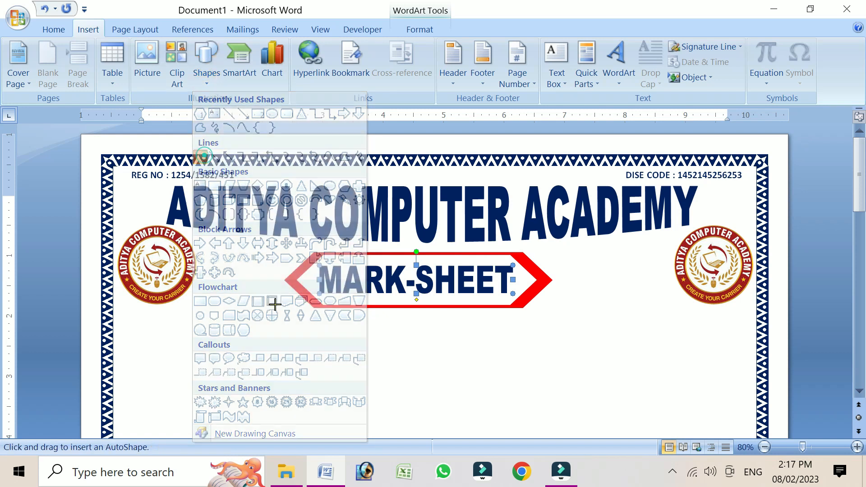
drag(145, 319, 744, 350)
key(Up)
key(Up)
key(Up)
key(Up)
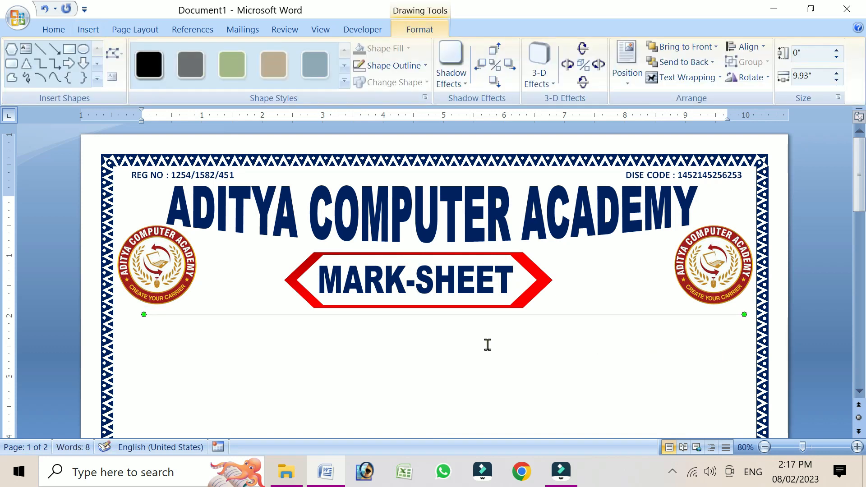
Set the line's outline weight to 2¼ pt and its color to standard dark blue
click(410, 66)
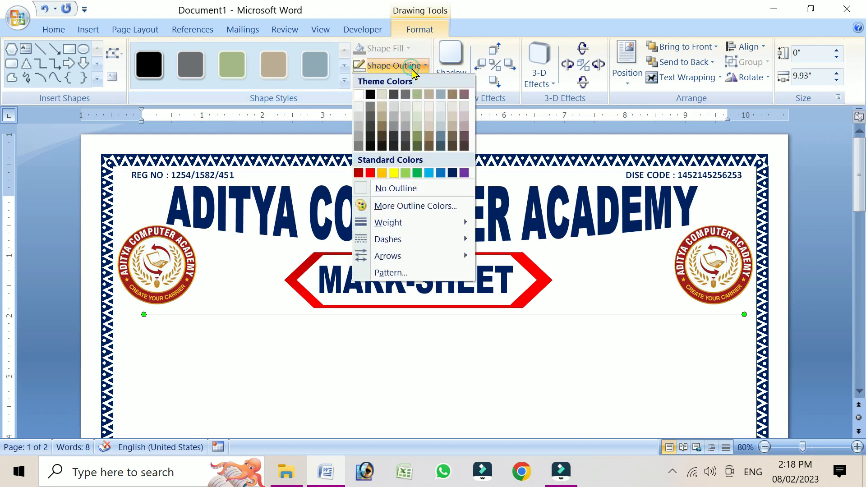
mouse_move(378, 222)
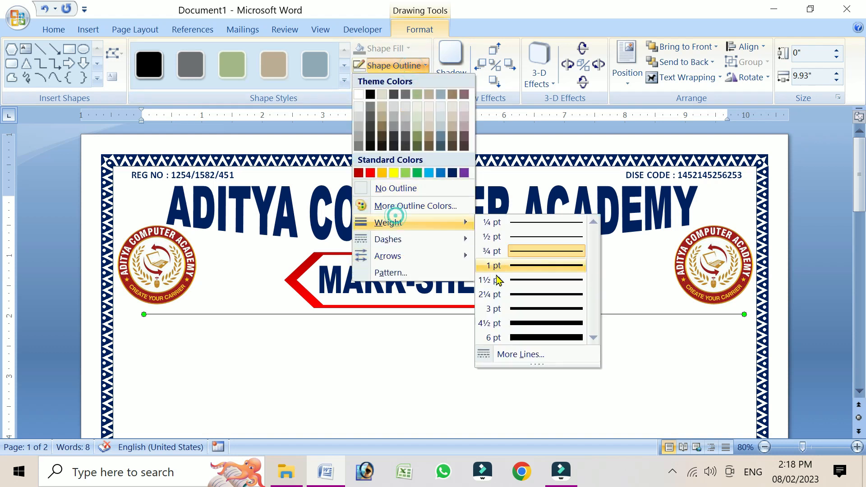
click(508, 296)
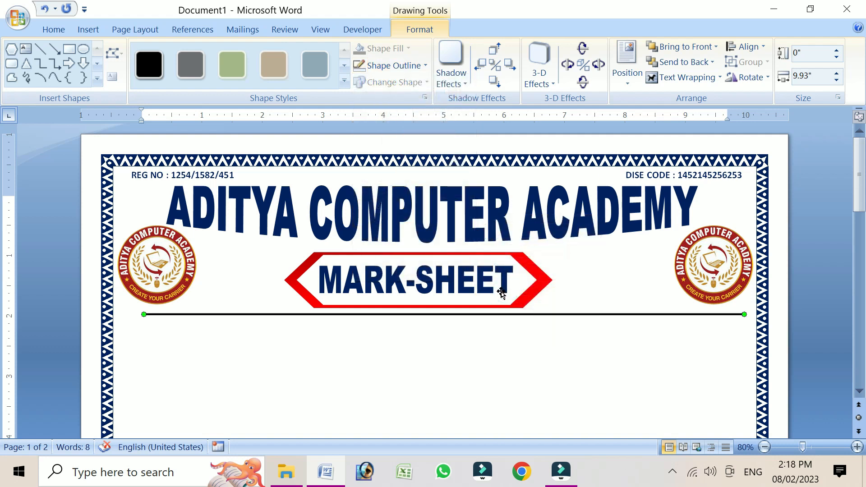
click(398, 74)
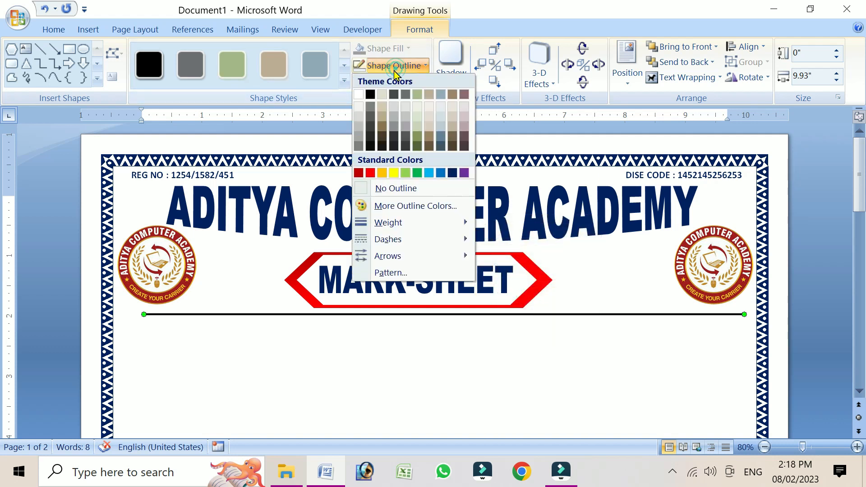
click(451, 174)
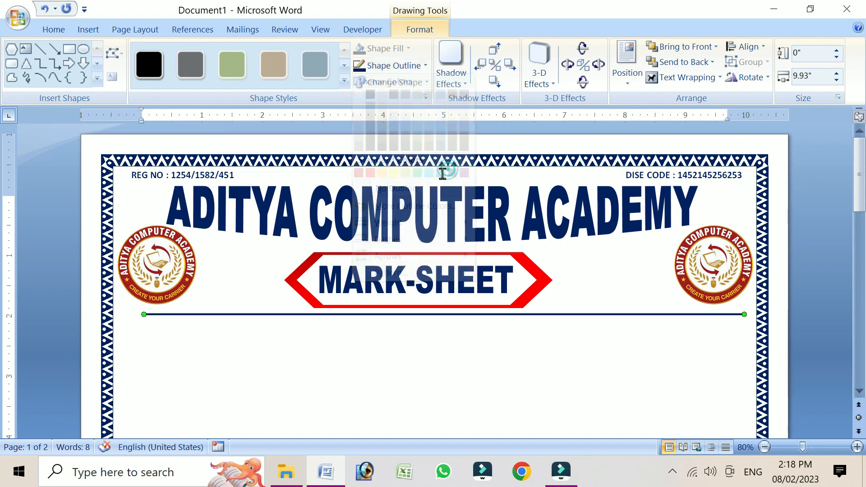
Give the dark blue line diamond-shaped ends on both sides
click(409, 70)
click(423, 260)
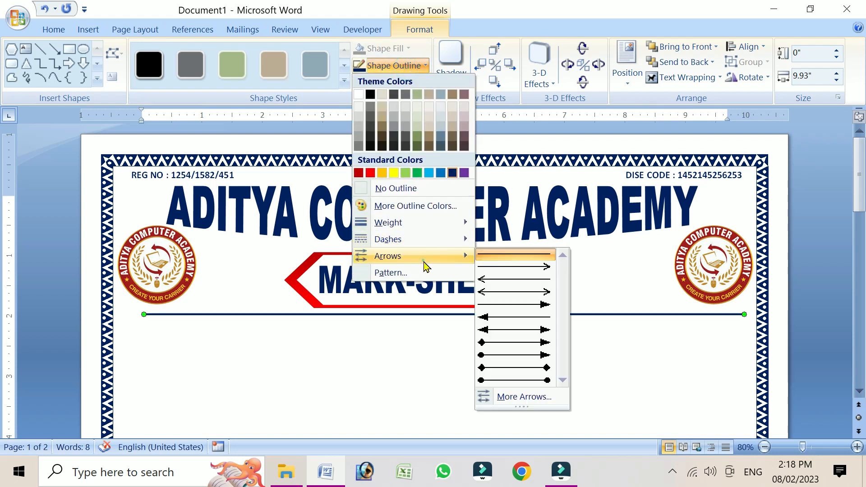
click(523, 369)
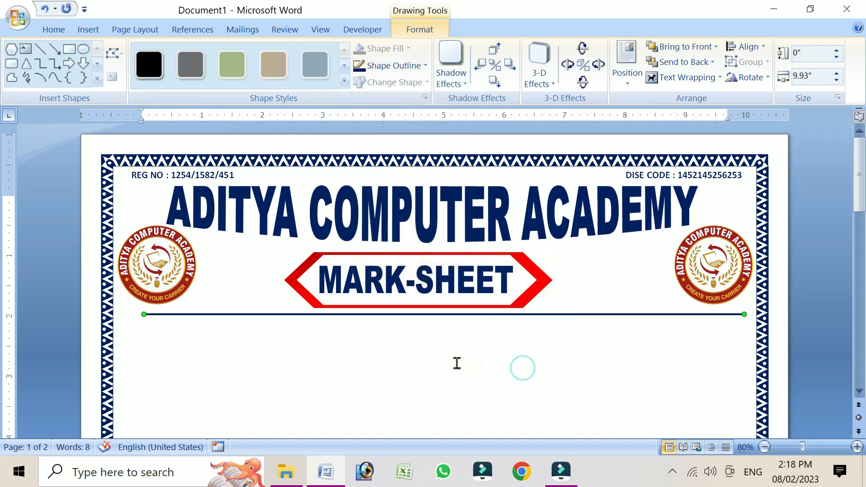
Duplicate the diamond-ended line and set the copy's width to 5"
key(ctrl+d)
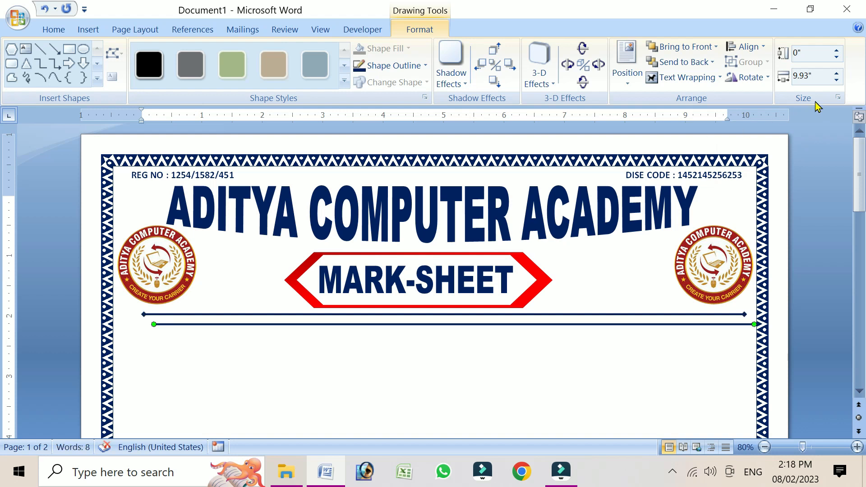
click(818, 78)
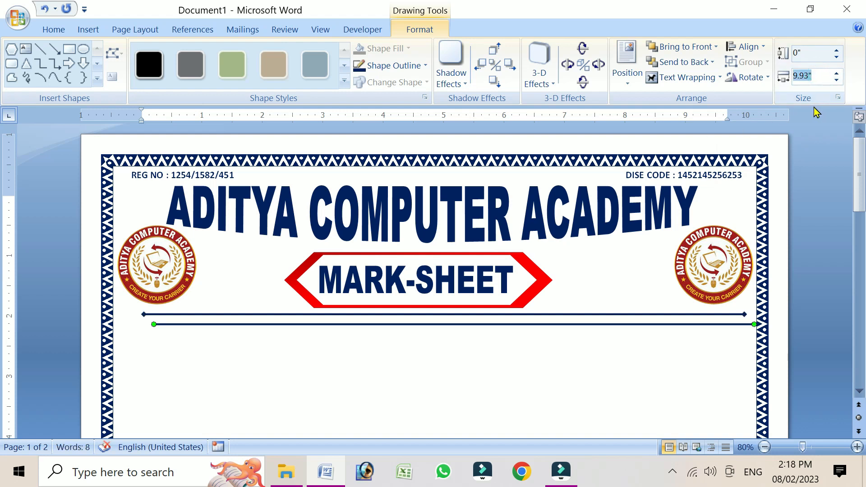
text(5.0)
key(Return)
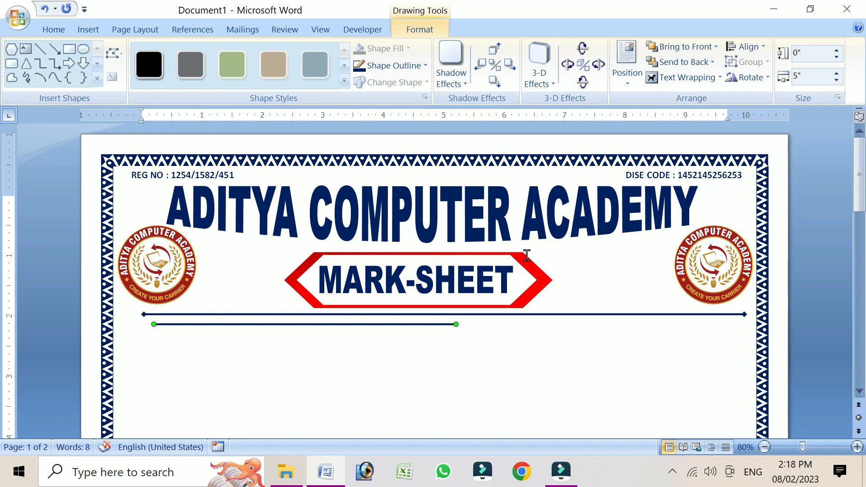
Center the short line horizontally against the long one and group the two lines
shift+click(512, 315)
click(761, 46)
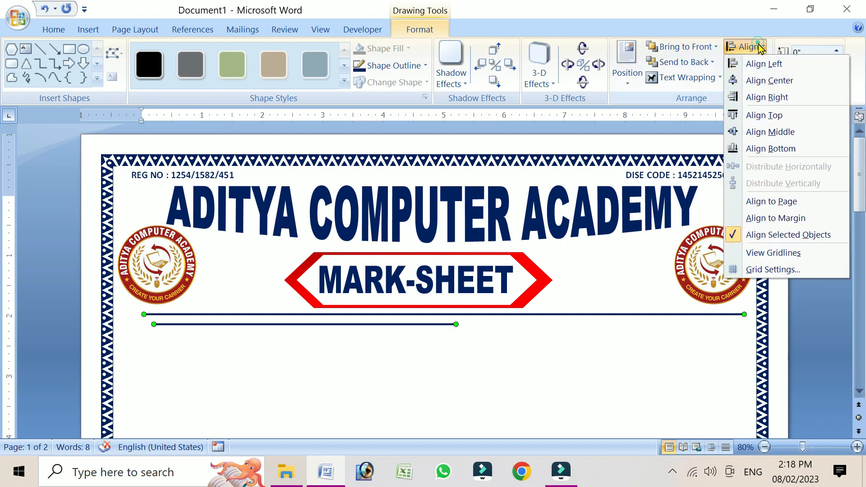
click(761, 81)
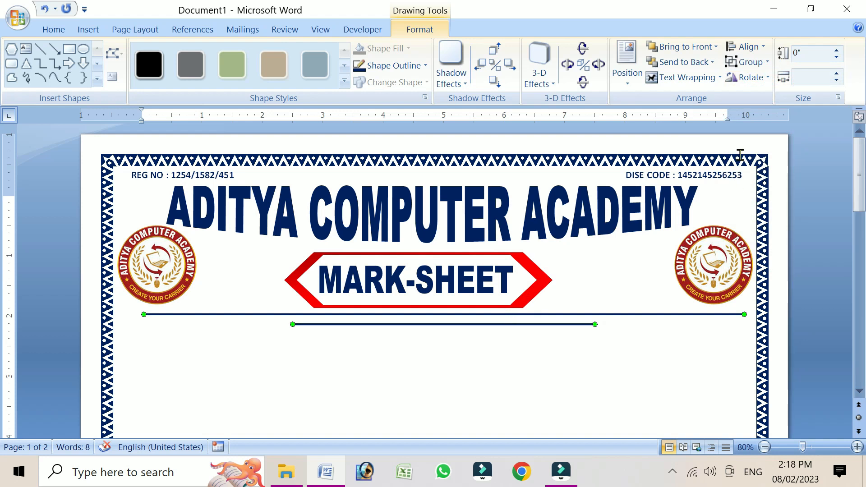
click(747, 62)
click(756, 76)
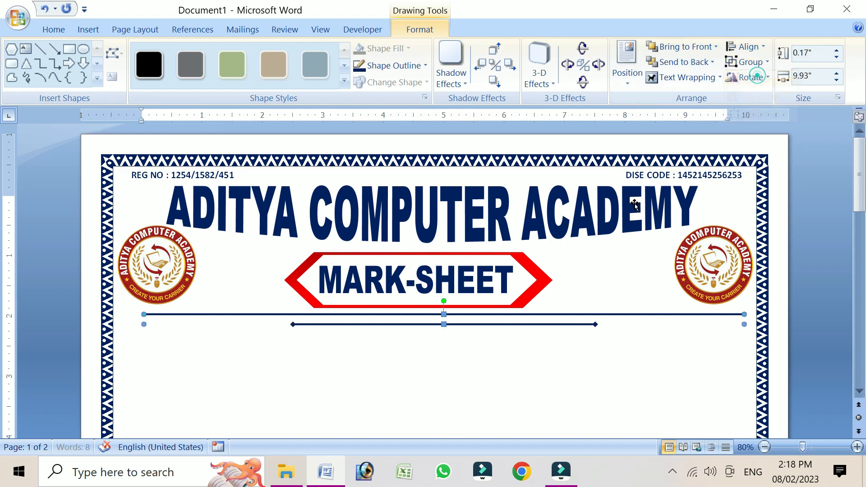
Insert a table with five columns and five rows in the blank area below the two lines
scroll(445, 284, down, 2)
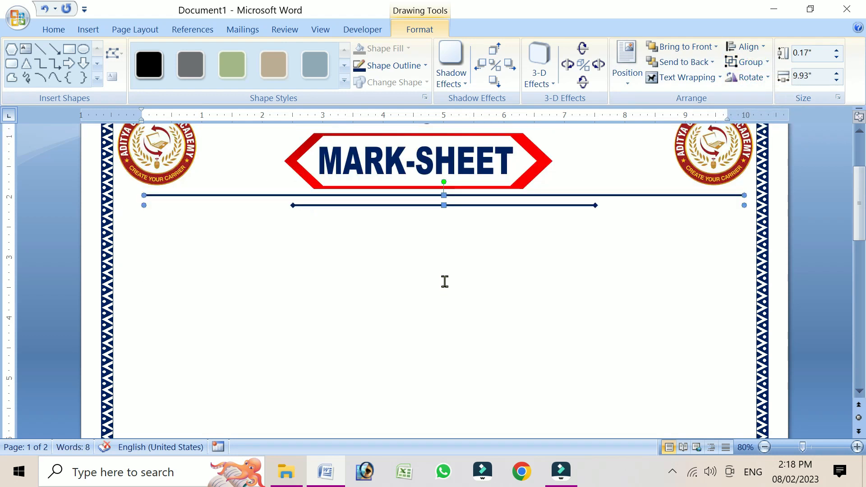
scroll(444, 281, down, 1)
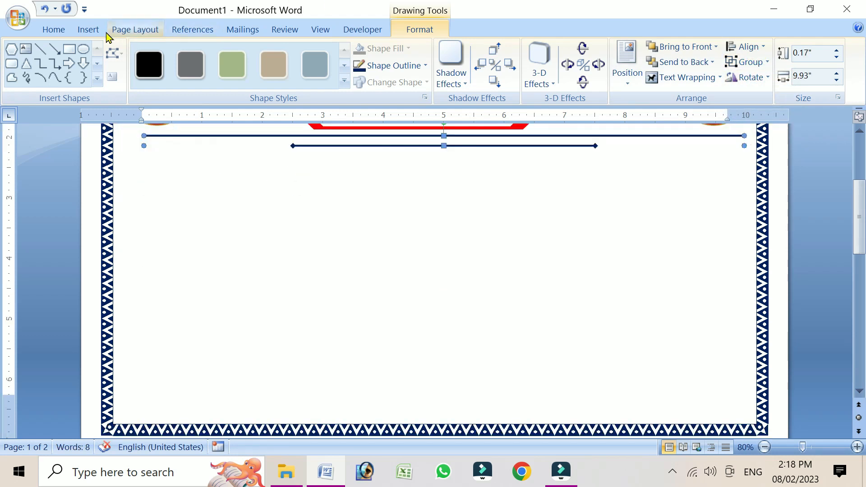
click(88, 31)
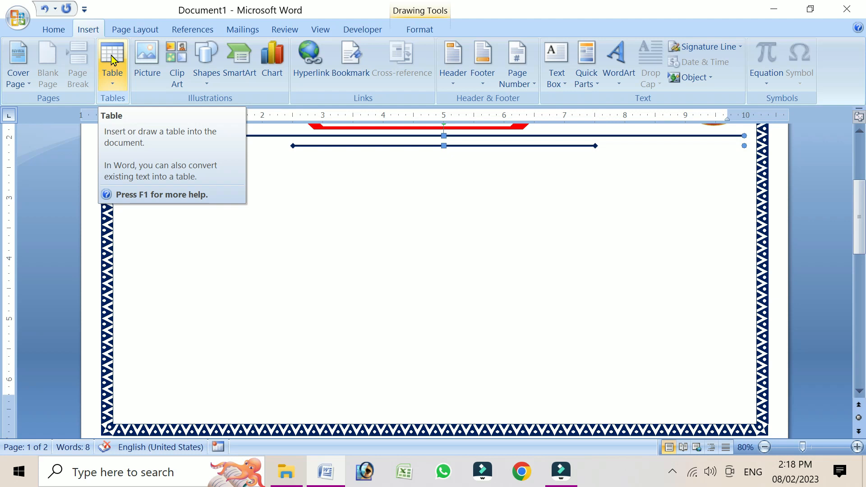
click(233, 155)
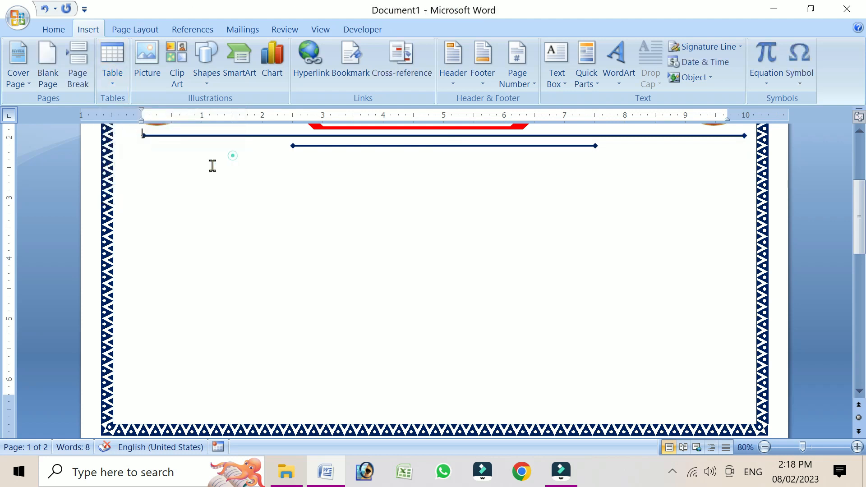
click(166, 179)
click(122, 59)
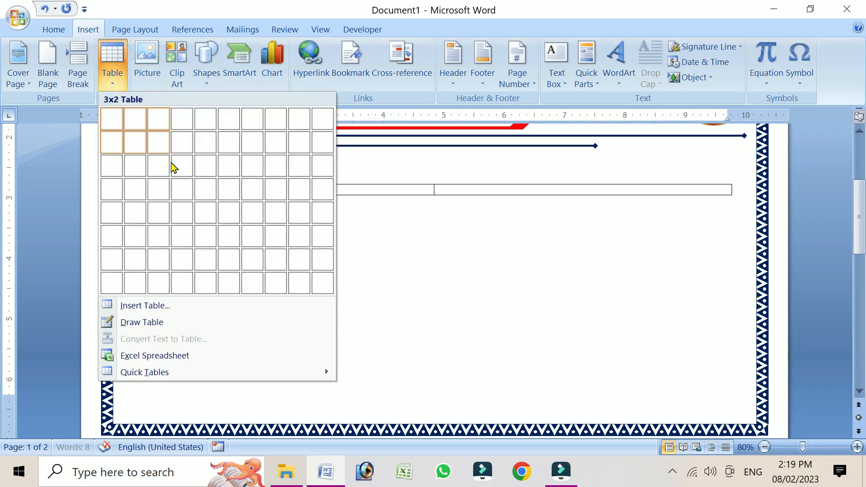
click(200, 209)
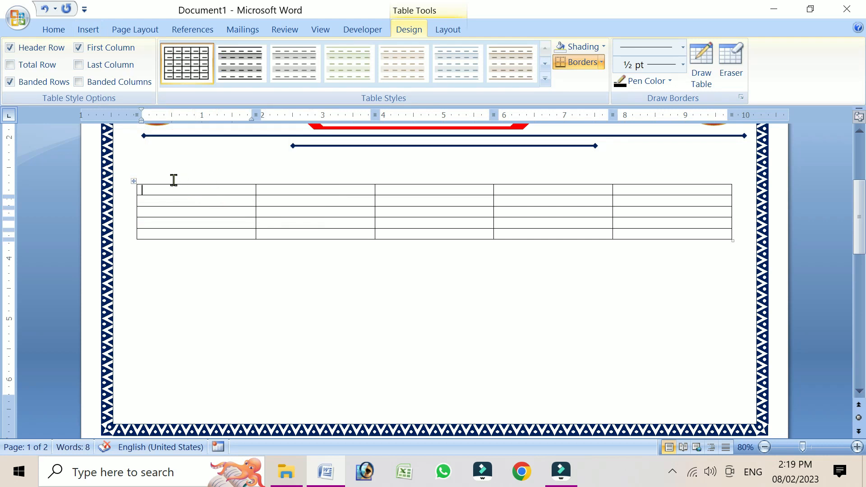
Center the whole table and set its font to Calibri at 14 pt
click(134, 181)
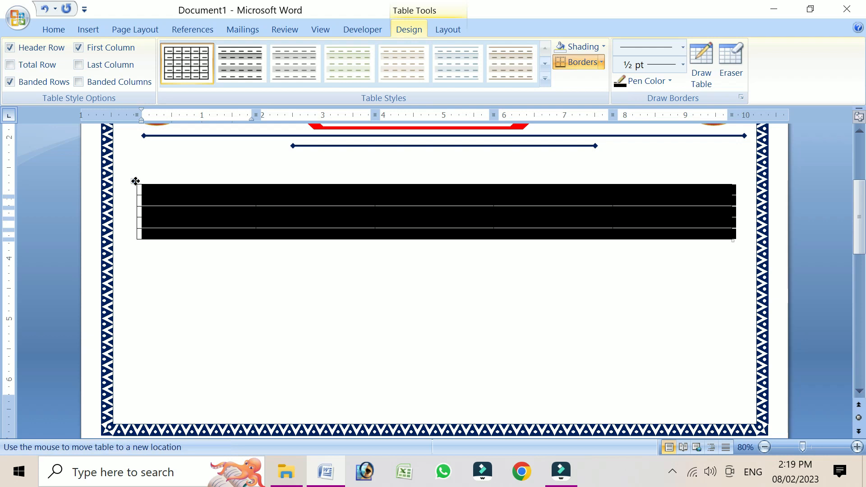
click(55, 29)
click(310, 78)
click(220, 59)
text(143)
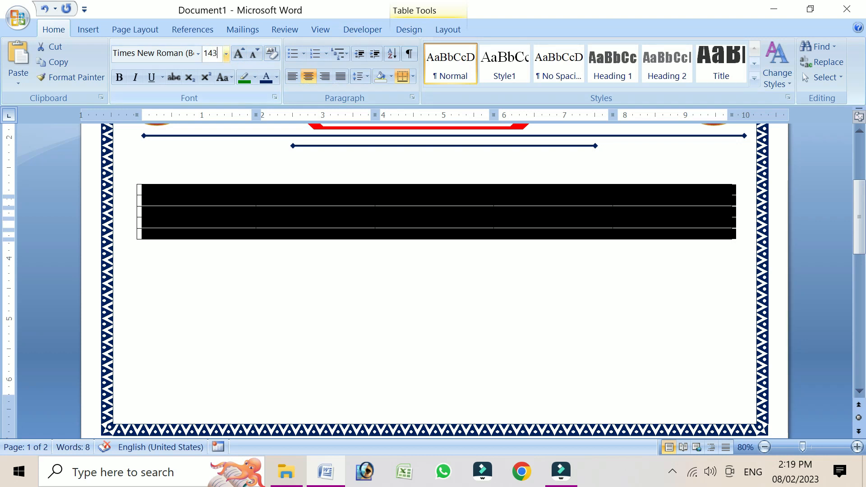
key(Return)
click(154, 53)
text(Calibri)
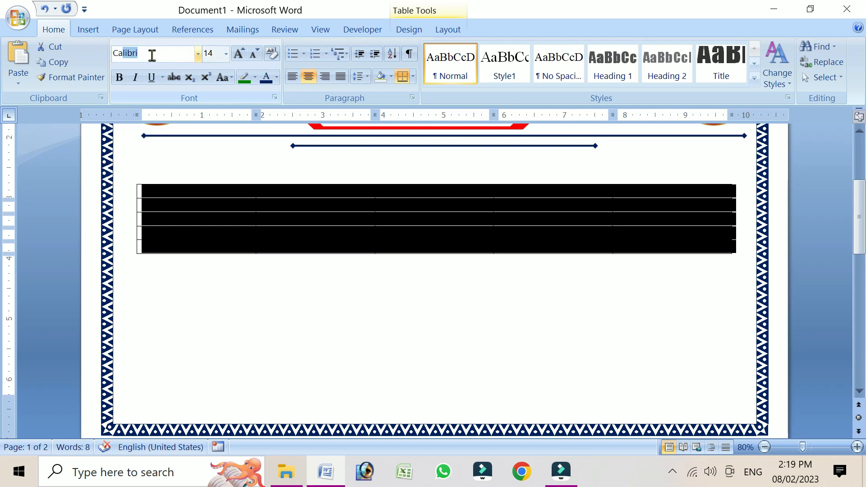
key(Return)
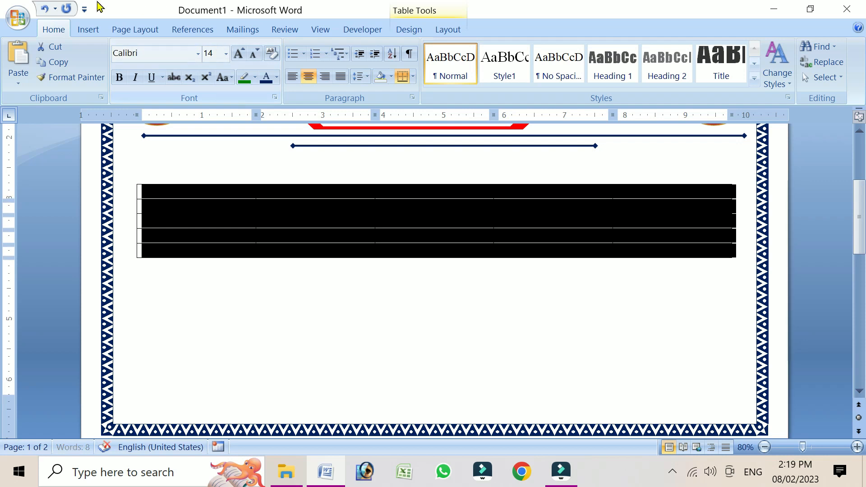
Enter SUBJECT as the header of the table's first column and begin the second column's header with PRET
click(163, 193)
text(S)
key(BackSpace)
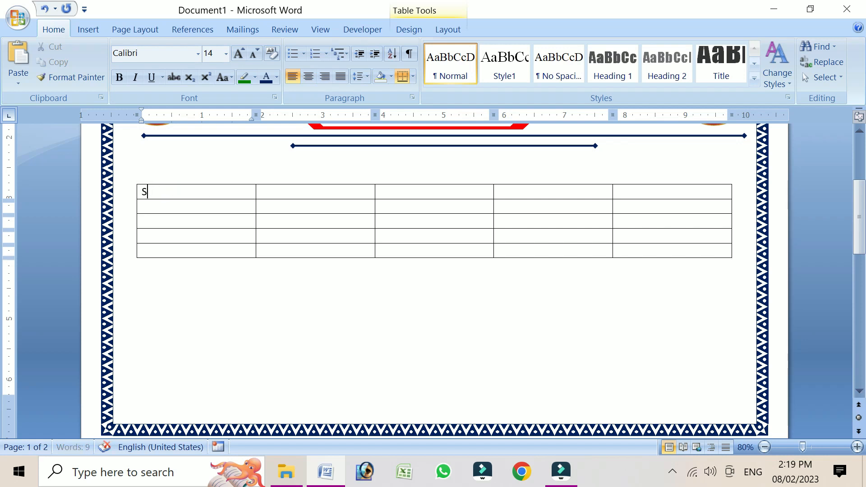
text(SUBJECT)
key(Tab)
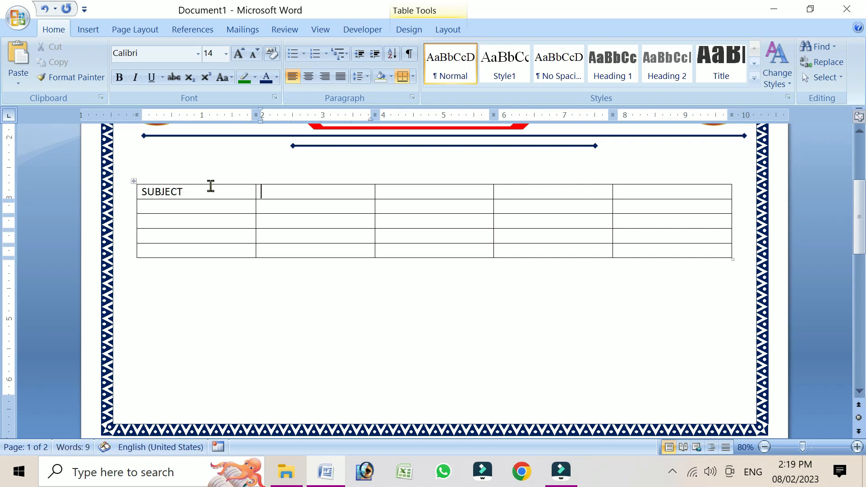
text(PRET)
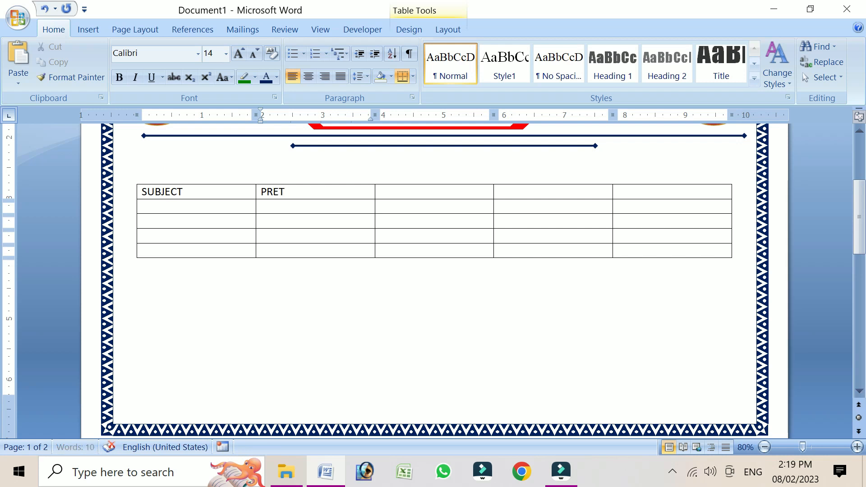
Complete the table's second header cell as PRECTICAL and enter THEORY in the third header cell
text(ITICAL)
key(Tab)
text(T)
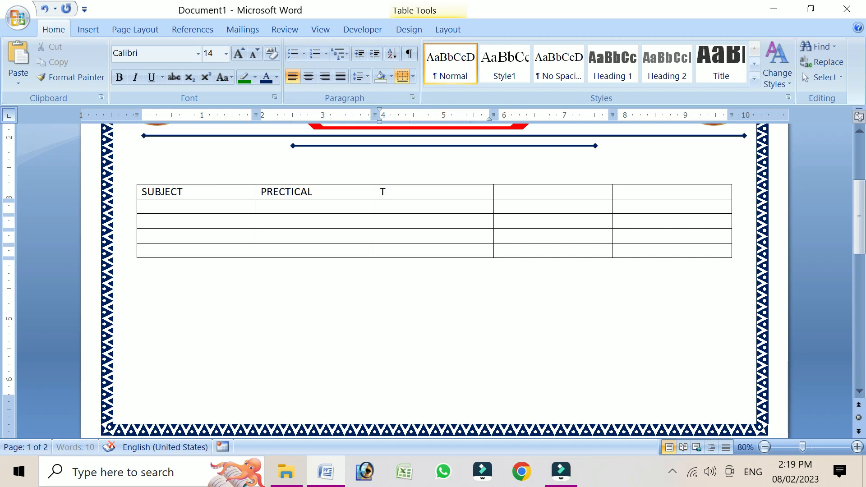
text(HEORU)
key(BackSpace)
text(Y)
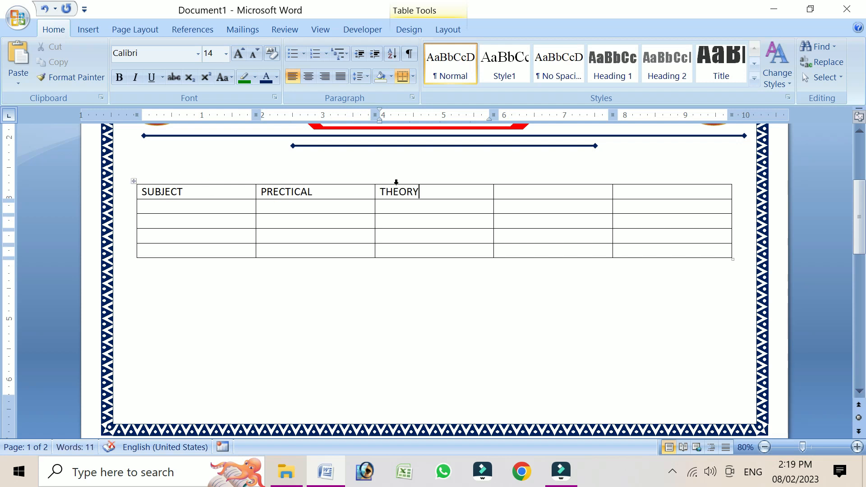
Move THEORY into the second header cell, replacing PRECTICAL, and enter PRACTICAL in the third header cell
double_click(394, 190)
key(ctrl+c)
key(BackSpace)
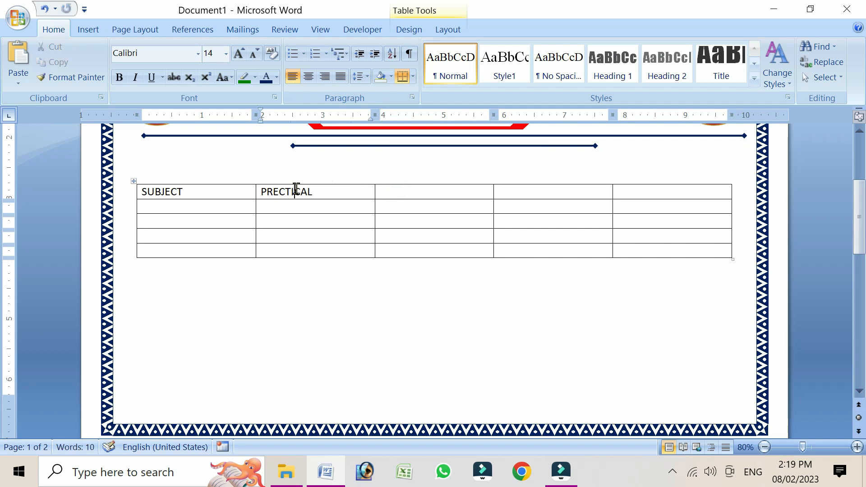
double_click(298, 192)
key(ctrl+v)
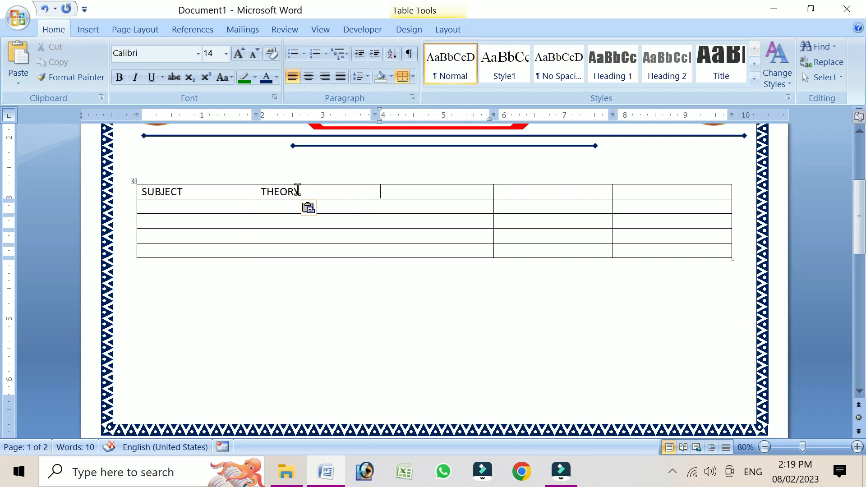
key(Tab)
text(PRACTI)
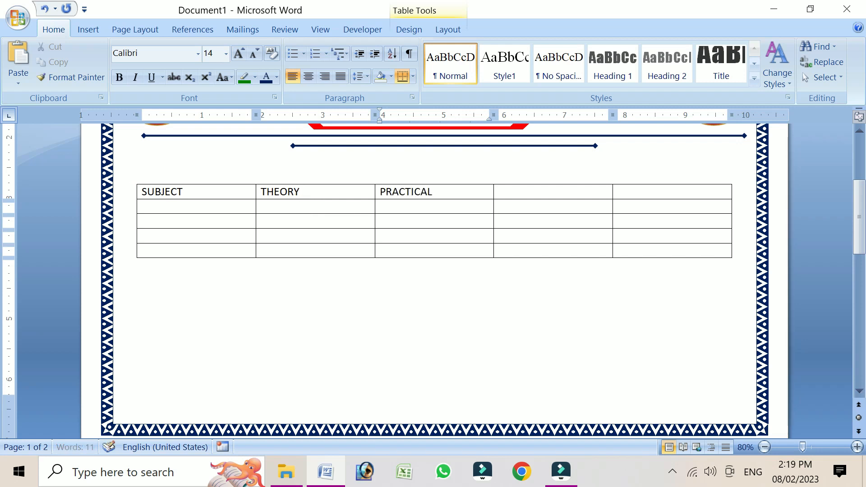
Enter the headings TOTAL MARK and REMARK in the last two cells of the header row
key(Tab)
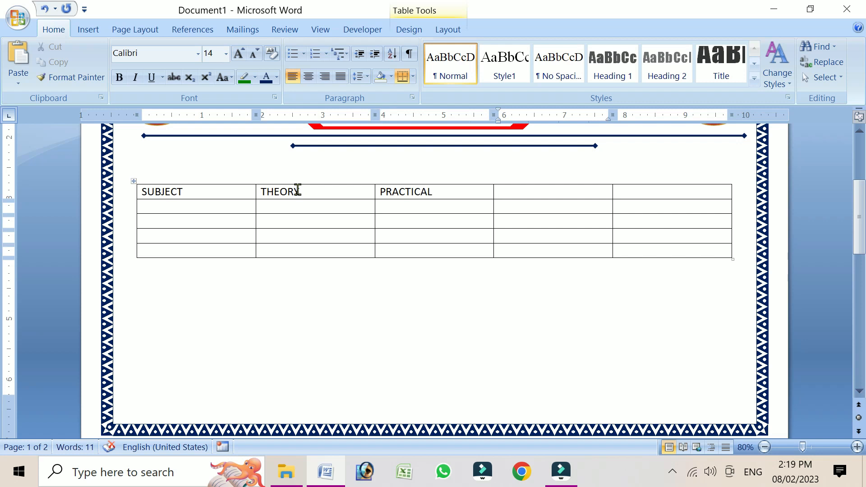
text(TOTAM)
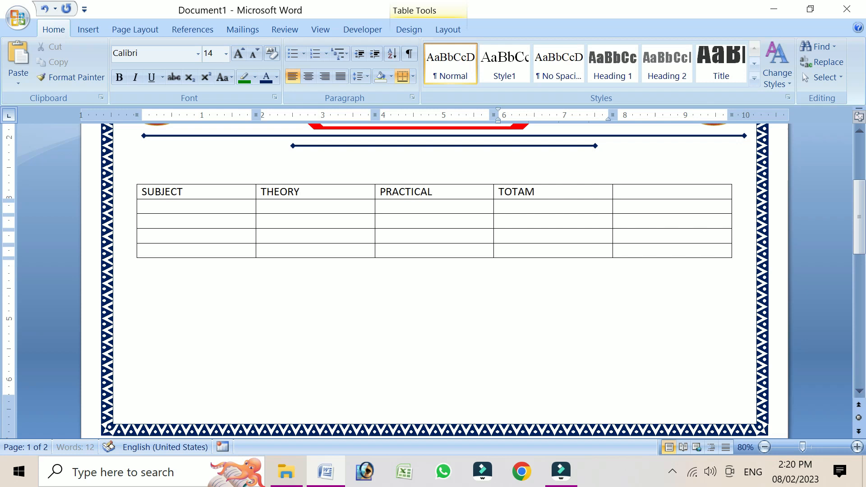
key(BackSpace)
text(L MARK)
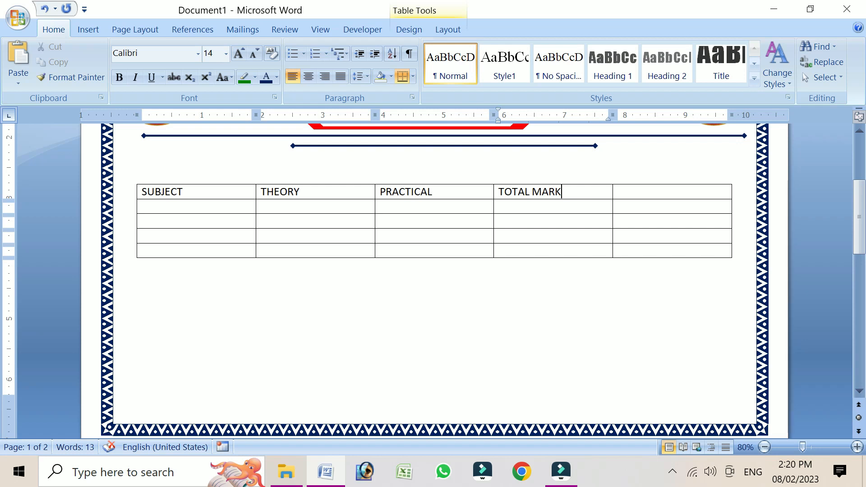
key(Tab)
text(REMA)
text(RK)
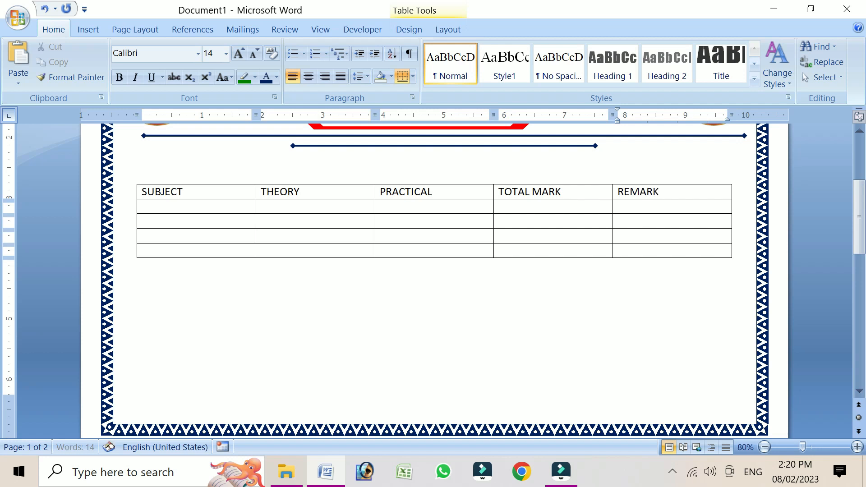
Center and bold the header row's text and make the row slightly taller
click(140, 189)
drag(140, 189, 658, 195)
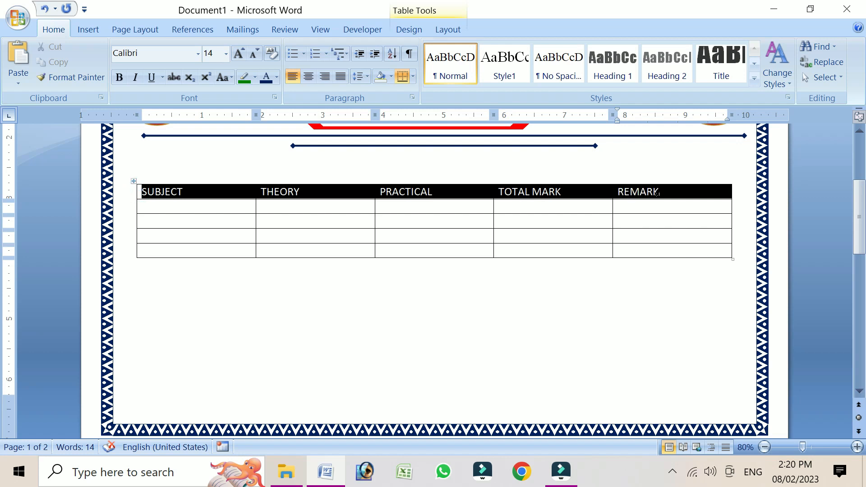
click(309, 80)
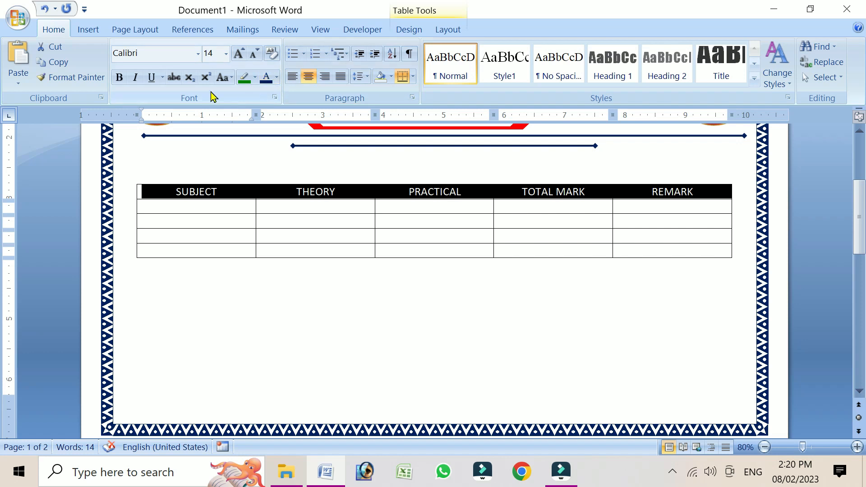
click(121, 80)
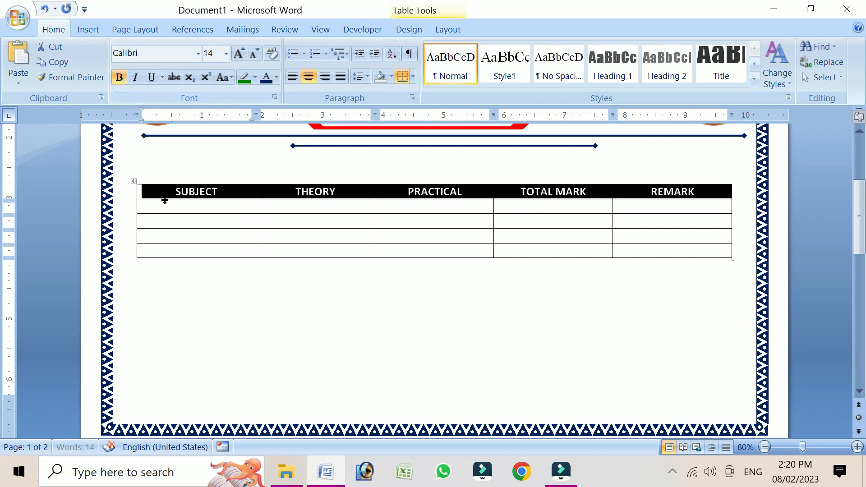
click(184, 204)
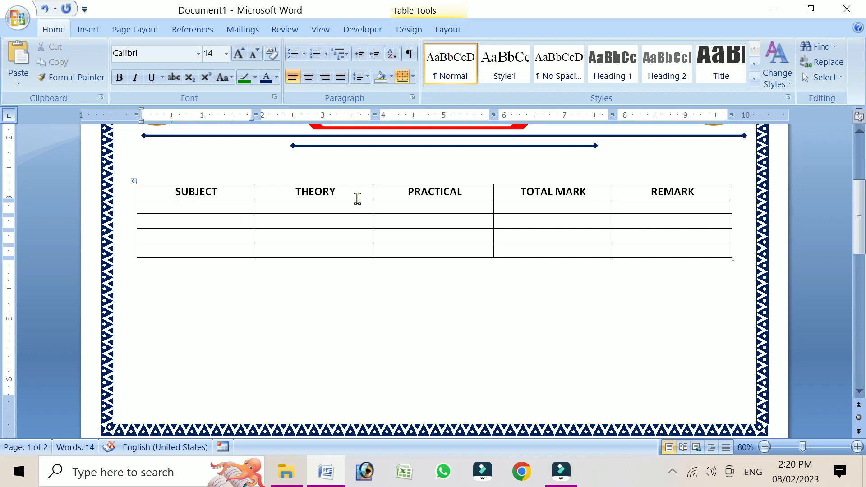
drag(357, 199, 341, 209)
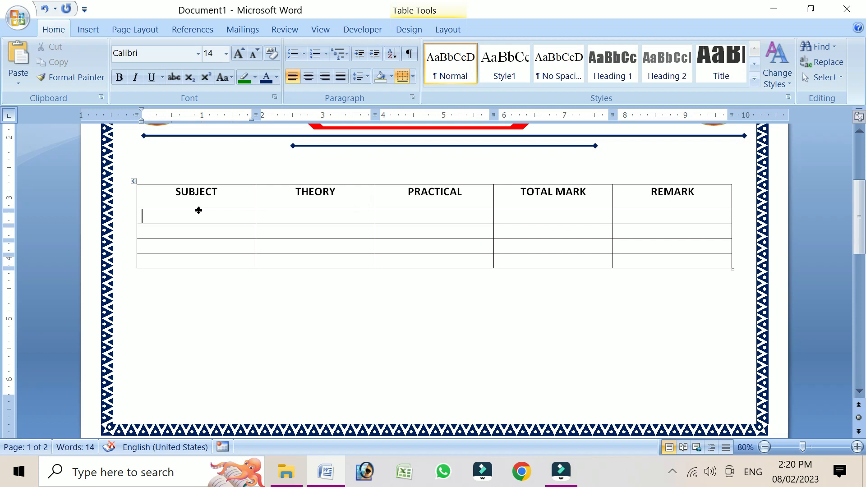
List HINDI, ENGLISH, MATHS, SANSKRIT, SCIENCE and SO.SCIENCE on separate lines in the cell below SUBJECT
text(HINID)
key(BackSpace)
key(BackSpace)
text(DI)
key(Return)
text(ENG)
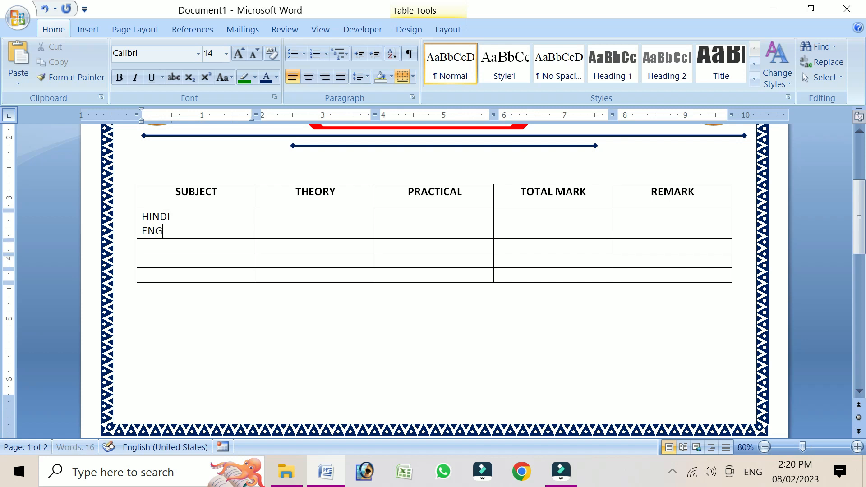
text(LISH)
key(Return)
text(MATHS)
key(Return)
text(SANSKRIT)
key(Return)
text(SCIENCE)
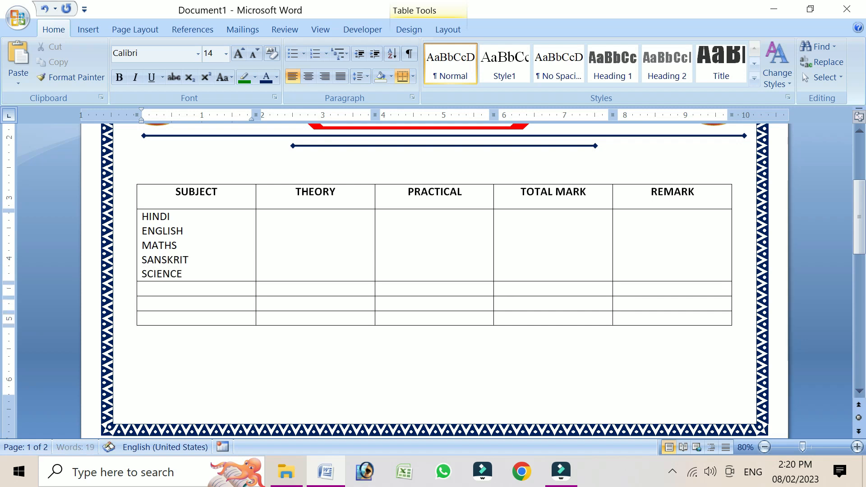
key(Return)
text(SO)
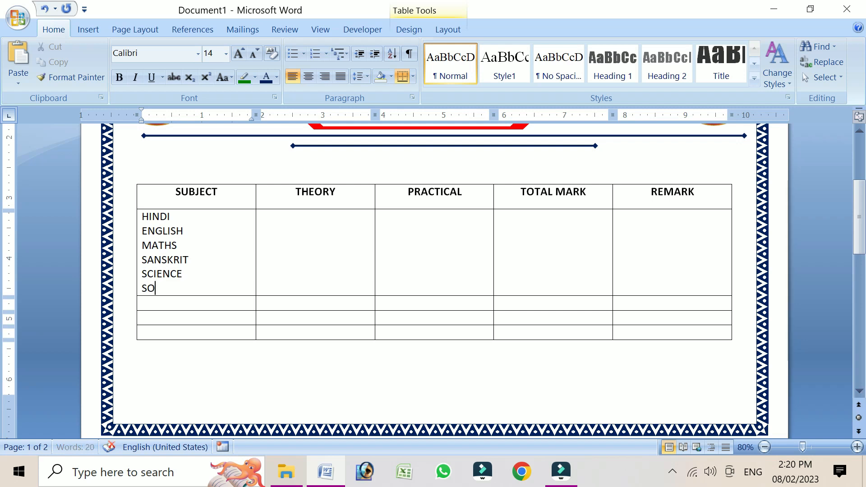
text(.SCIENCE)
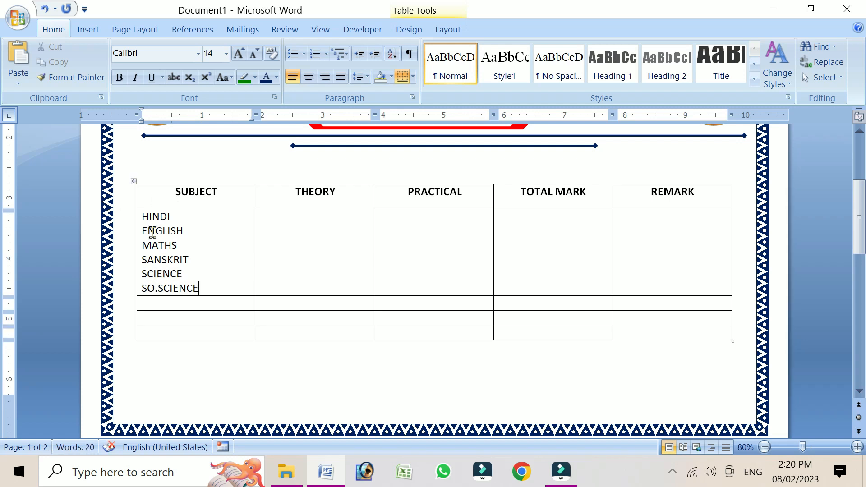
Set the line spacing of the subject list to 1.15
shift+click(146, 219)
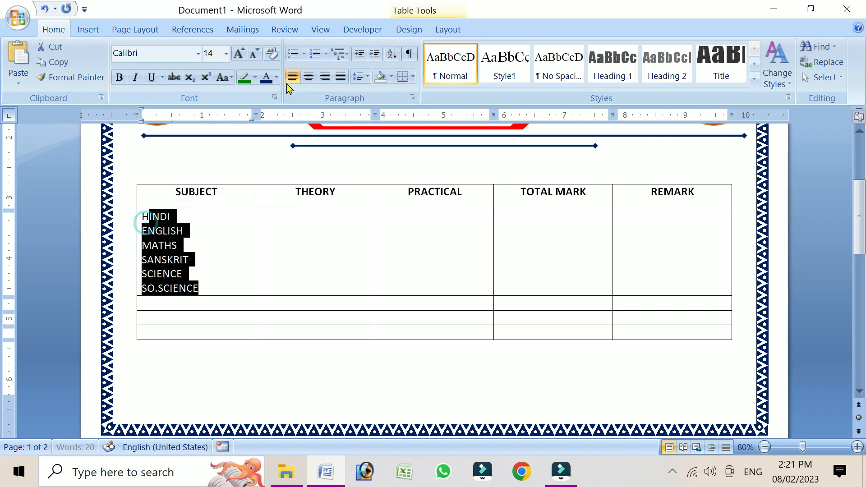
click(358, 77)
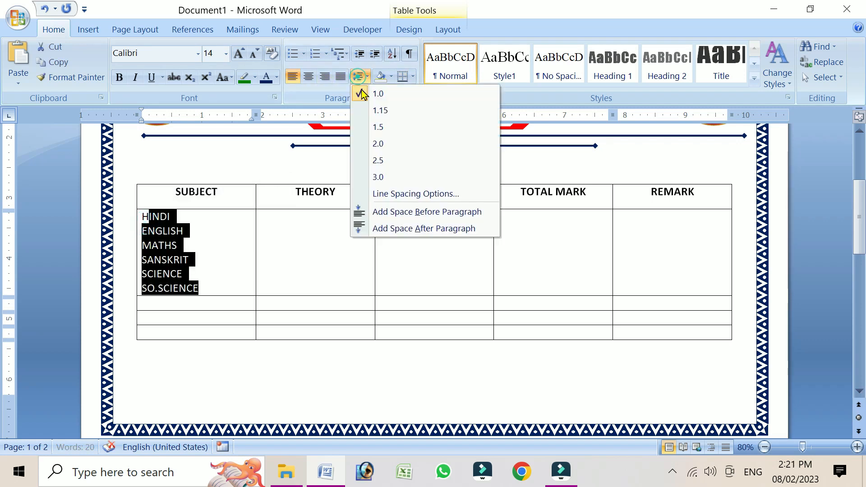
click(386, 117)
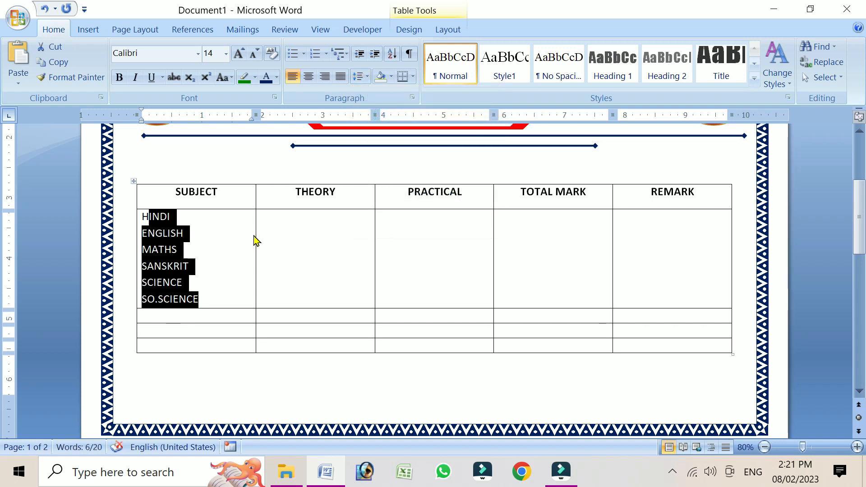
Fill the four cells beside the subject list with INDI, ENGLISH, MATHS and SANSKRIT
drag(293, 239, 631, 278)
text(INDI	ENGLISH	MATHS	SANSKRIT)
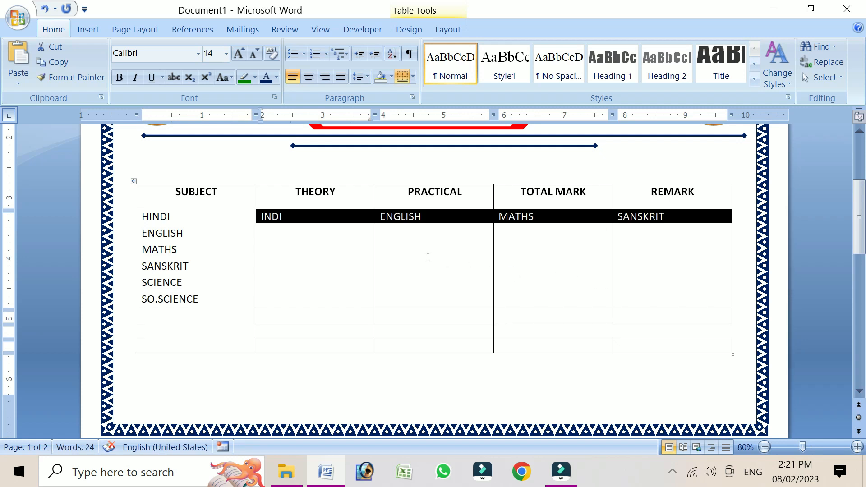
Replace INDI under THEORY with the marks 100, 100, 100, 100, 75 and 100 on separate lines
click(320, 224)
drag(265, 217, 298, 215)
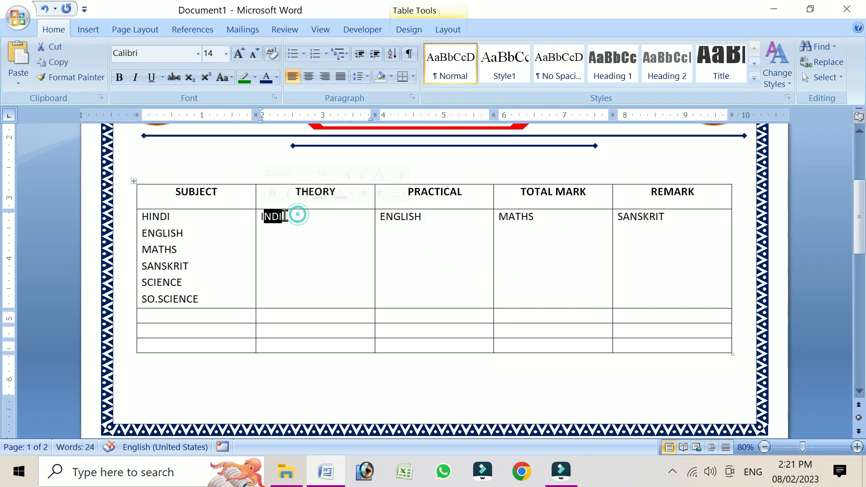
key(BackSpace)
key(BackSpace)
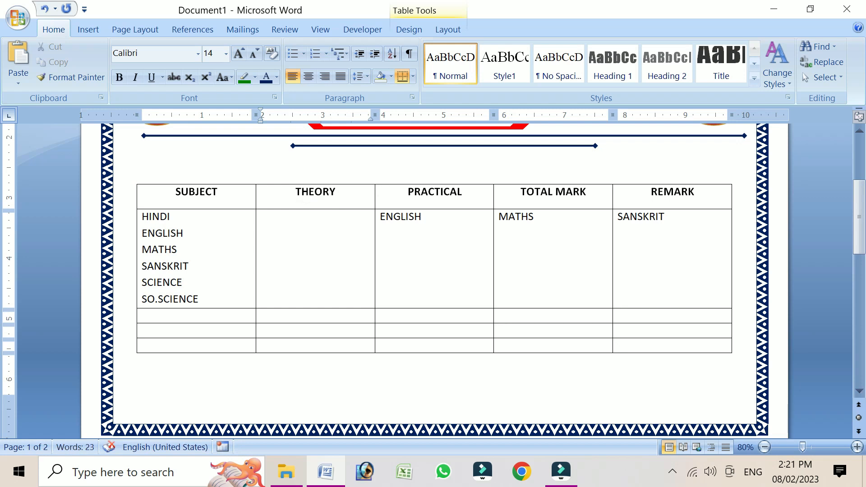
text(100)
key(Return)
text(10)
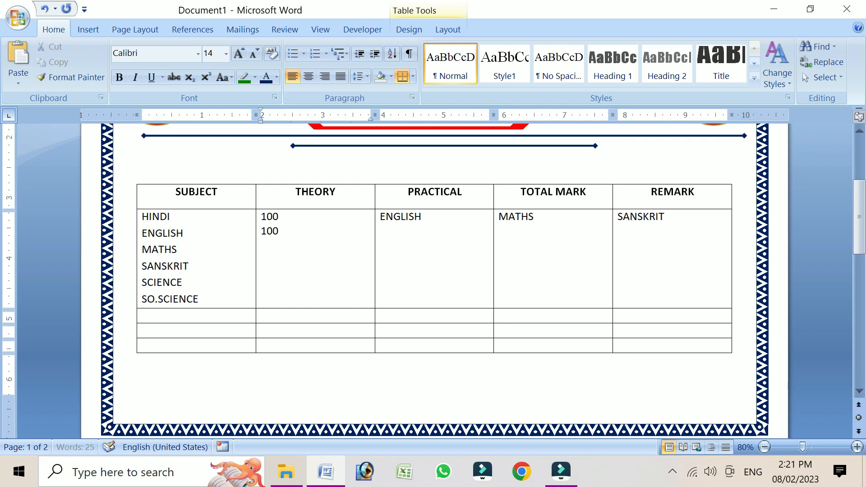
text(0)
key(Return)
text(1)
key(BackSpace)
text(75 100)
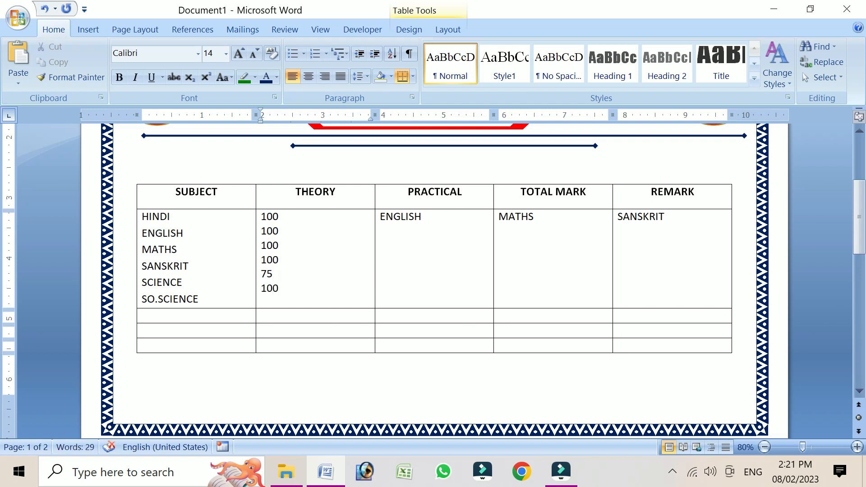
Set the line spacing of the THEORY marks to 1.15
key(ctrl+a)
click(306, 239)
drag(297, 291, 266, 217)
click(356, 80)
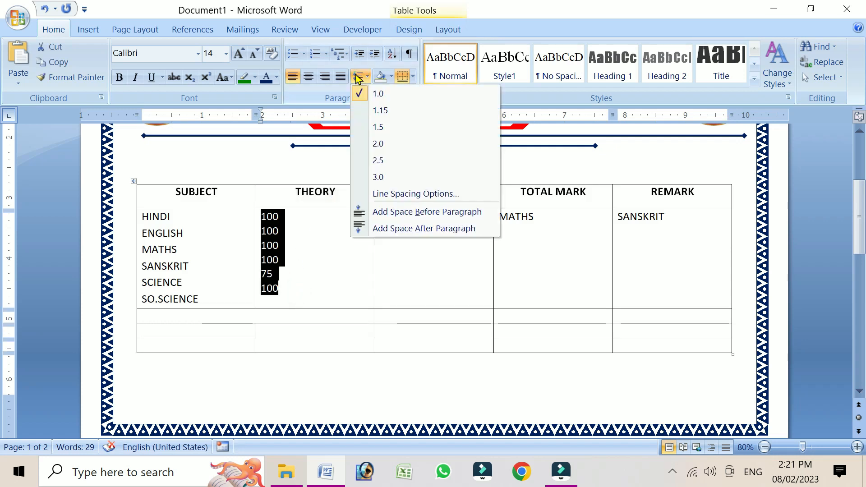
click(373, 111)
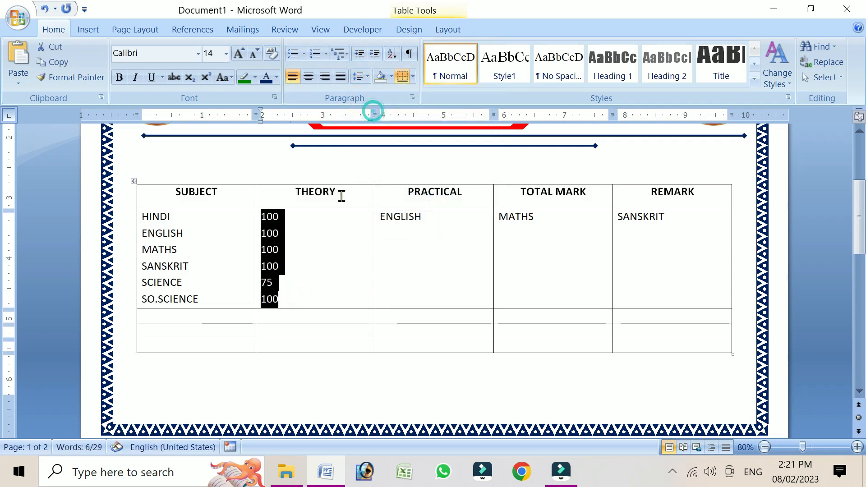
click(309, 247)
Set the line spacing of the ENGLISH entry under PRACTICAL to 1.15
drag(433, 216, 389, 218)
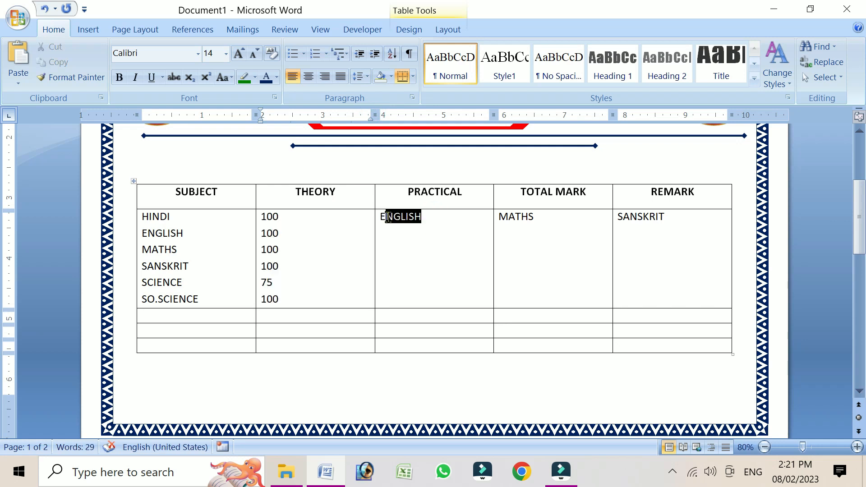
click(359, 76)
click(379, 111)
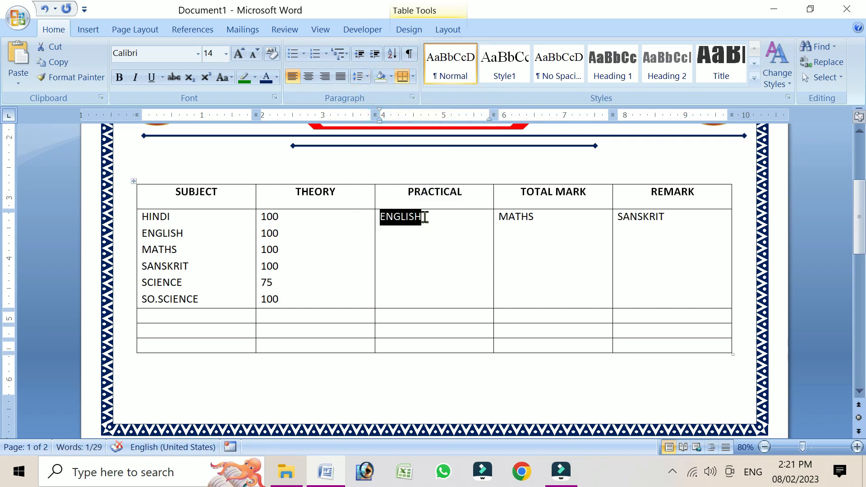
Replace ENGLISH under PRACTICAL with 25 on the SCIENCE line and a dash on every other subject's line
text(-)
key(Return)
text(-)
key(Return)
text(- )
text(25 )
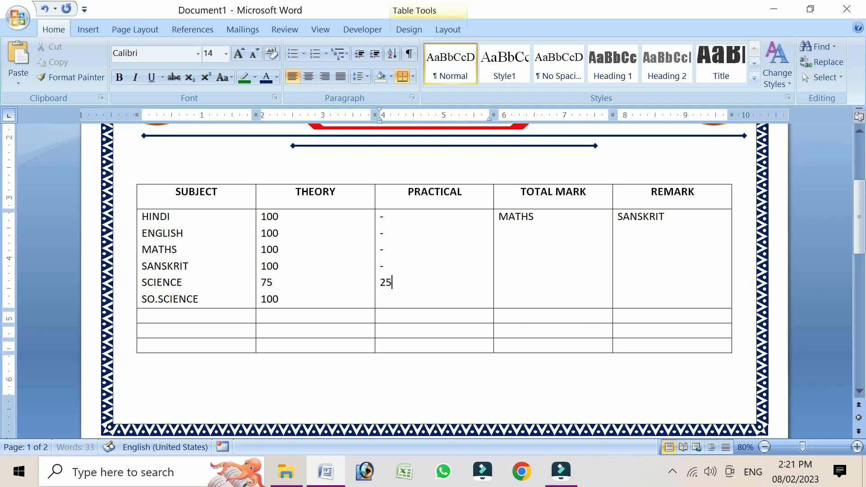
text(-)
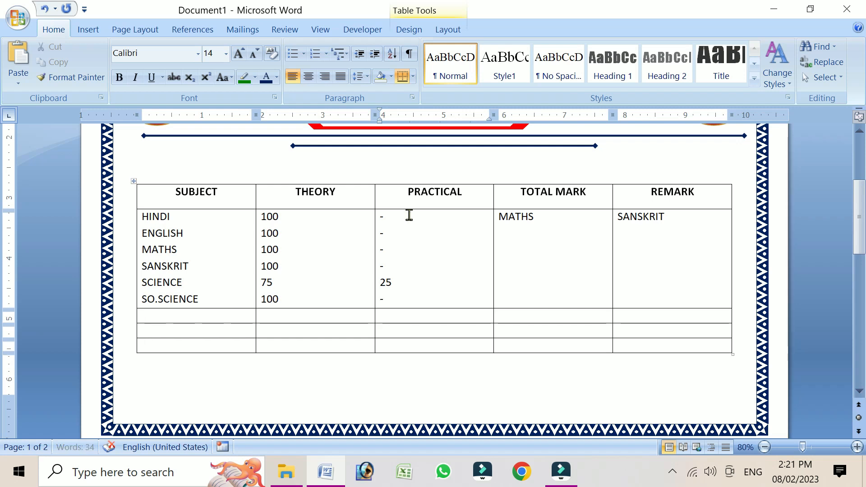
Set the line spacing of the MATHS entry under TOTAL MARK to 1.15
double_click(547, 218)
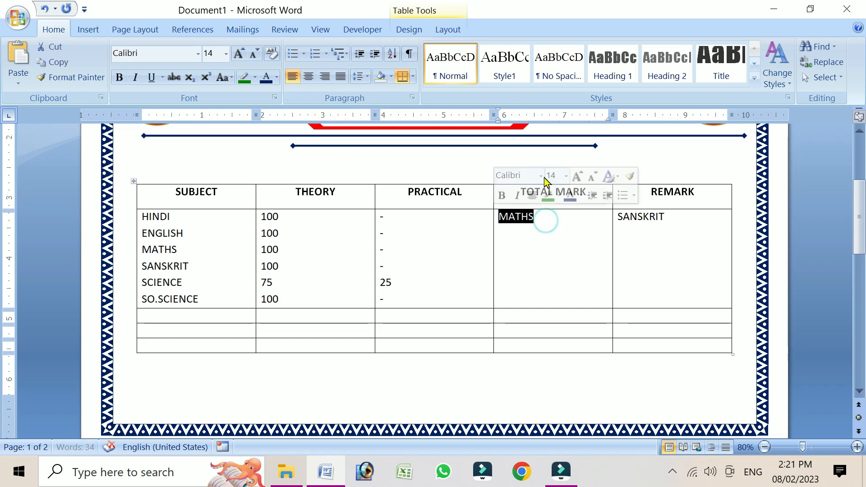
click(367, 78)
click(378, 110)
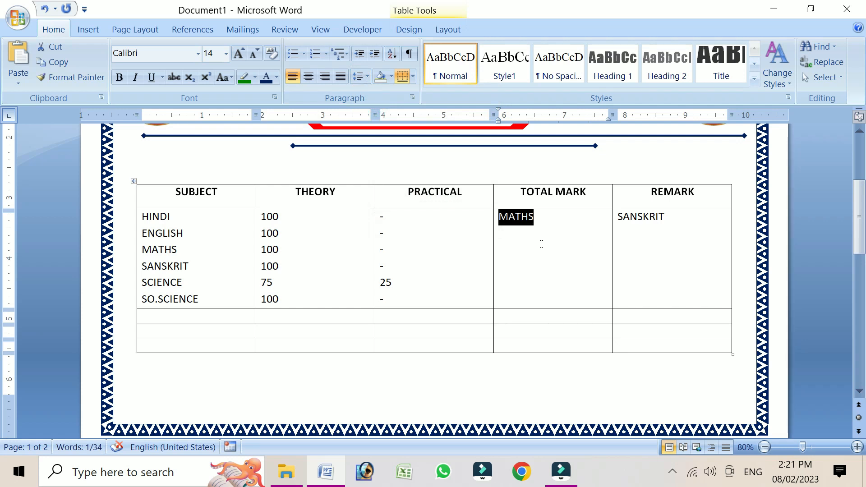
Replace MATHS under TOTAL MARK with 100 on each of the six subject lines
text(100)
key(Return)
text(11)
key(BackSpace)
text(00 1)
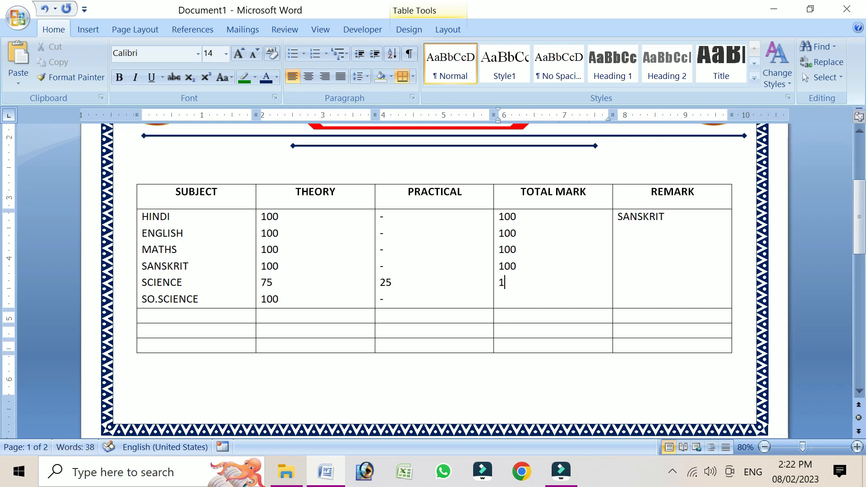
text(00 100)
key(Down)
text(1)
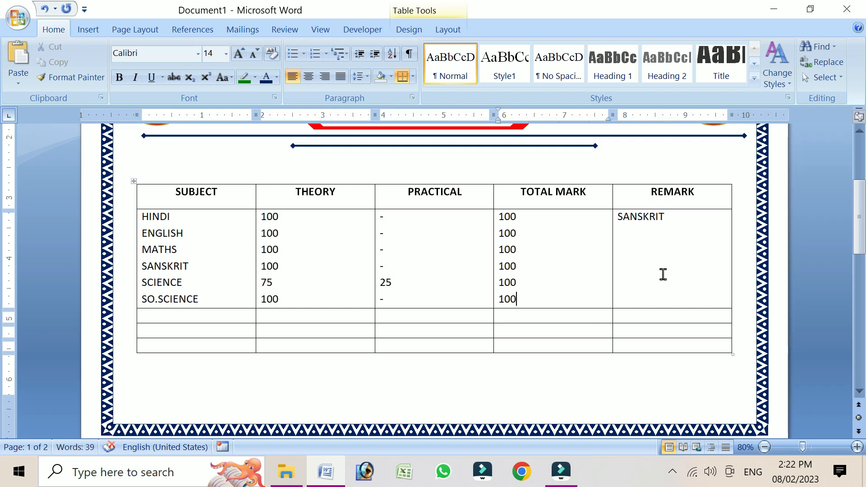
Set the line spacing of the SANSKRIT entry under REMARK to 1.15 and replace its text with PASS
drag(675, 217, 614, 216)
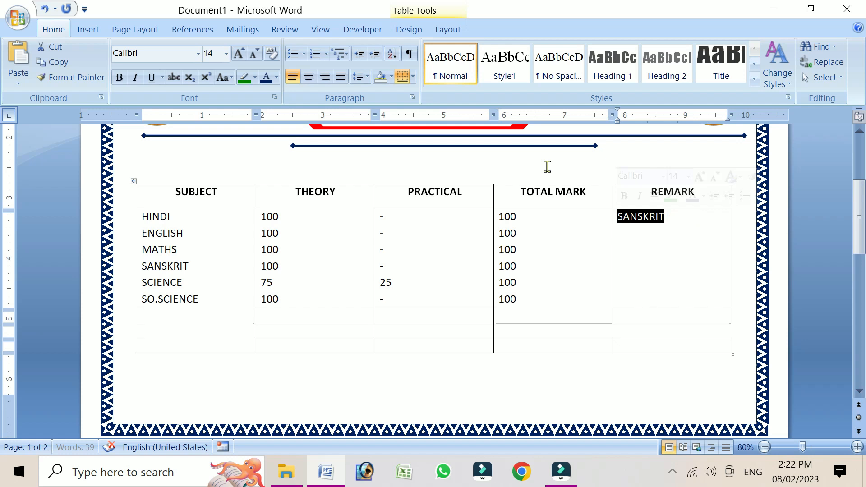
click(360, 76)
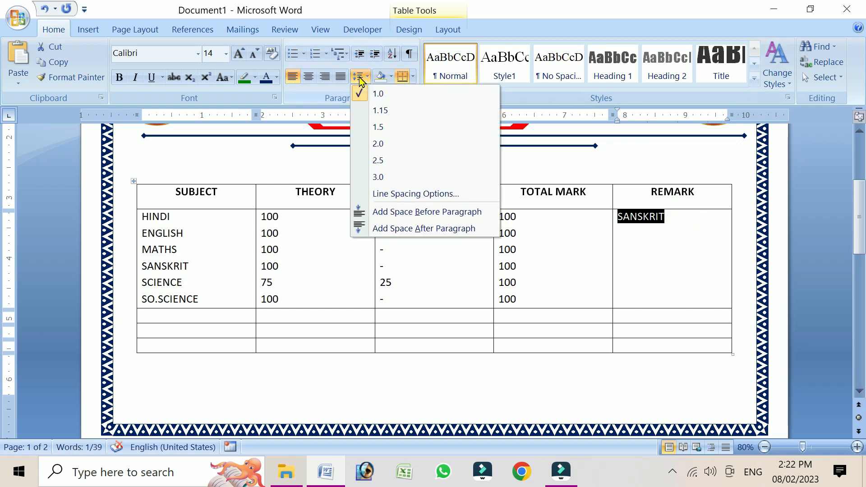
click(377, 111)
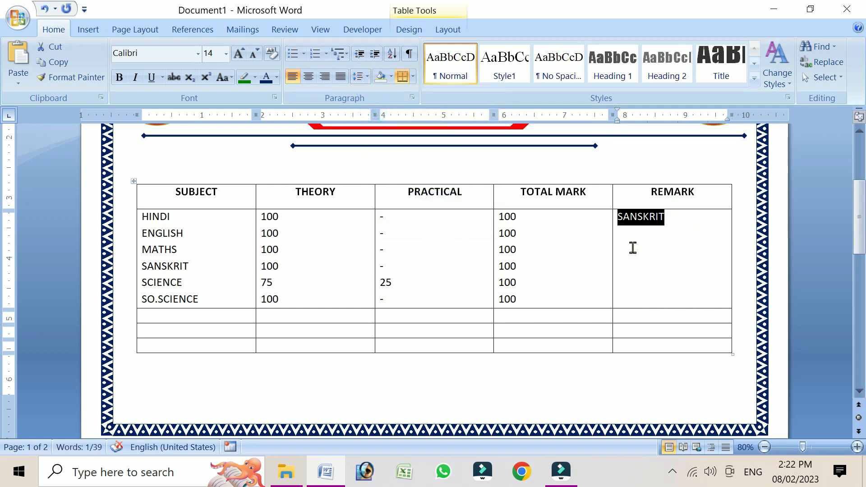
text(PASS)
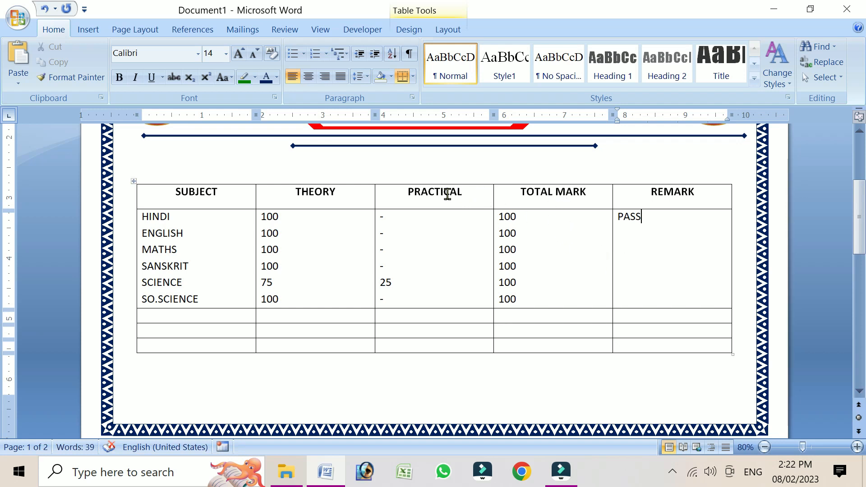
Draw vertical borders through the heading and marks rows to split narrow columns off PRACTICAL and TOTAL MARK
click(434, 268)
click(435, 6)
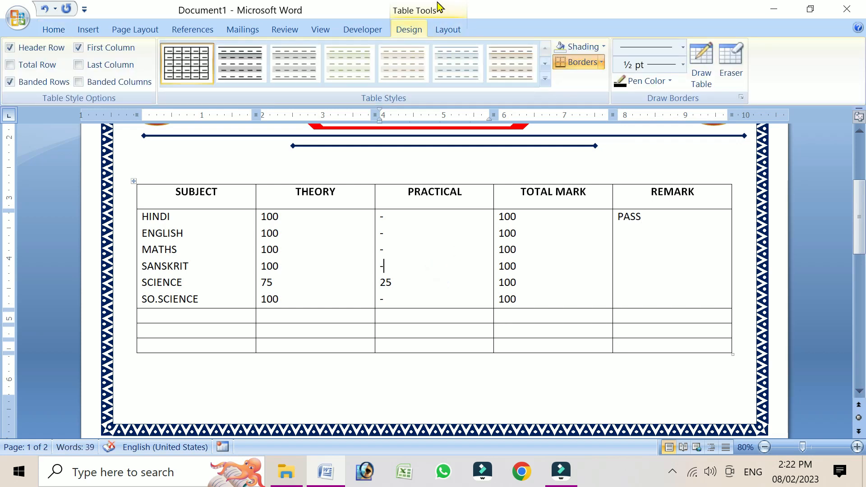
click(700, 63)
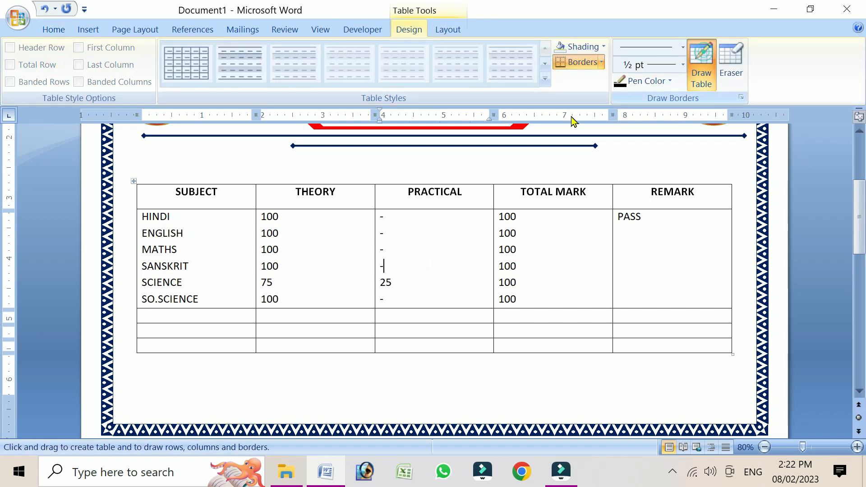
drag(466, 185, 469, 284)
drag(595, 183, 590, 293)
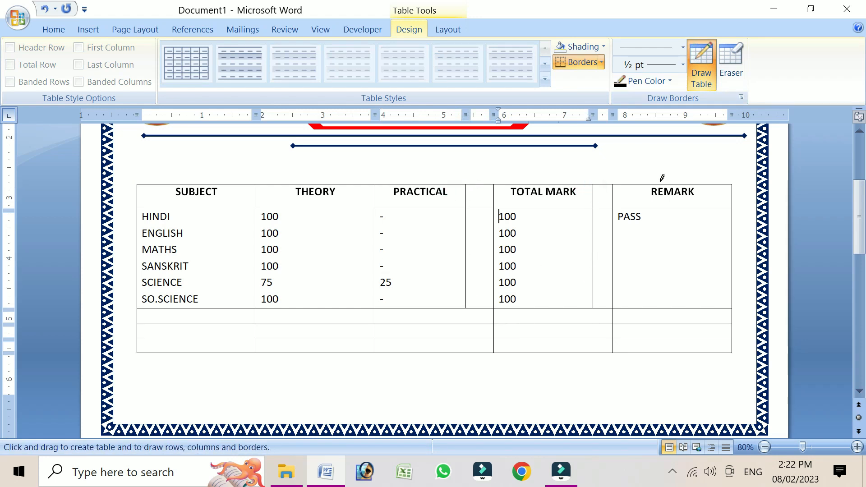
click(699, 88)
Enter the heading MARK OBTAIN in the new narrow column between PRACTICAL and TOTAL MARK
click(479, 200)
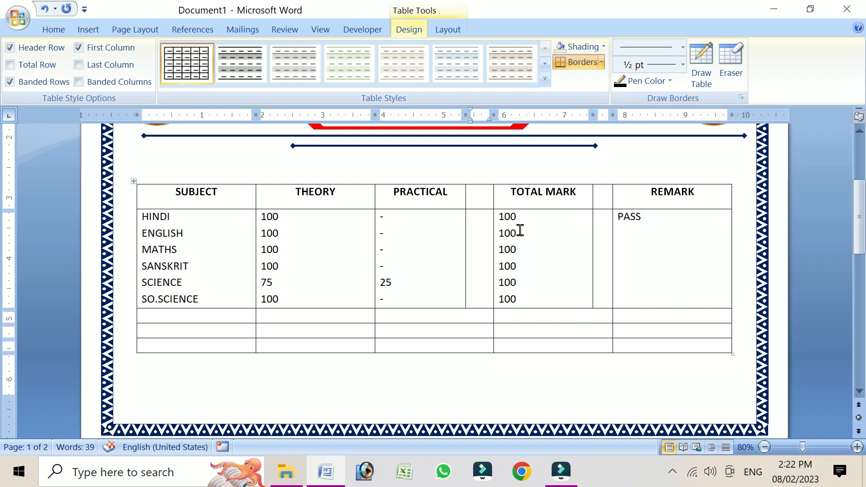
text(MARKSHEET)
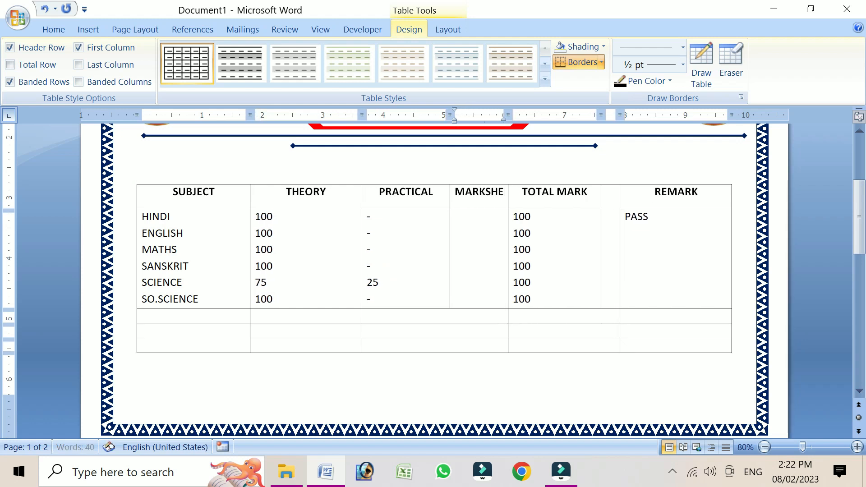
key(BackSpace)
key(BackSpace)
key(BackSpace)
key(BackSpace)
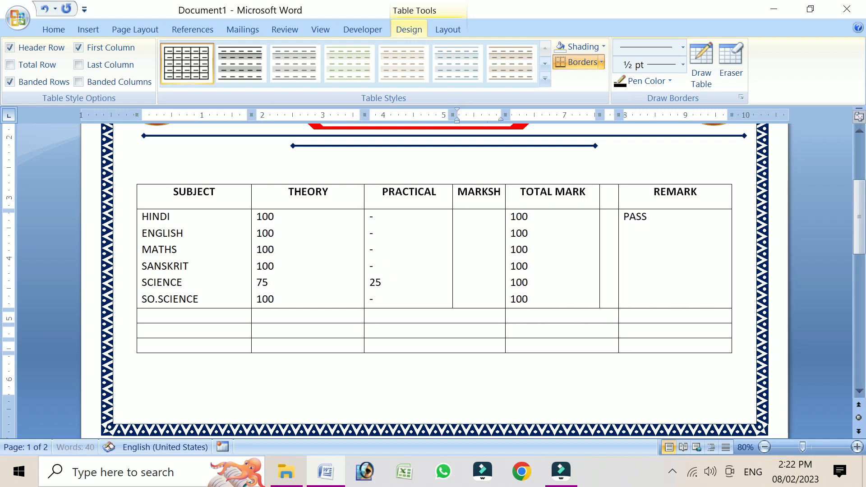
key(BackSpace)
text(O)
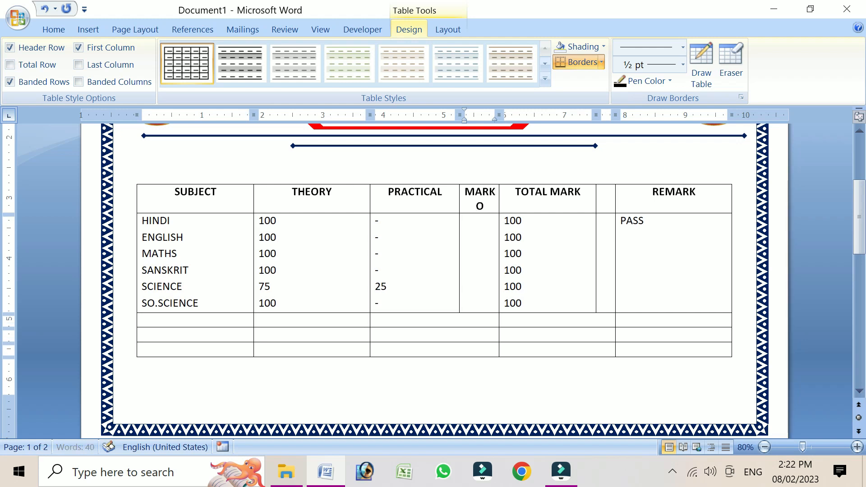
text(BTAIN)
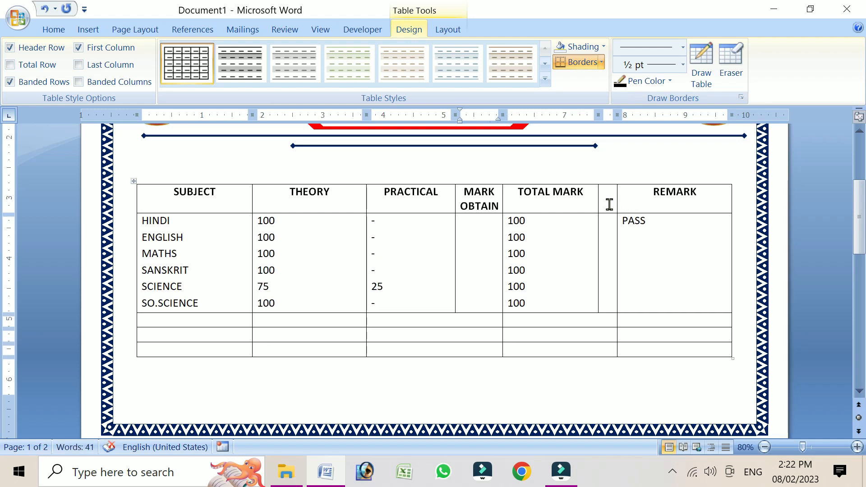
drag(467, 194, 498, 207)
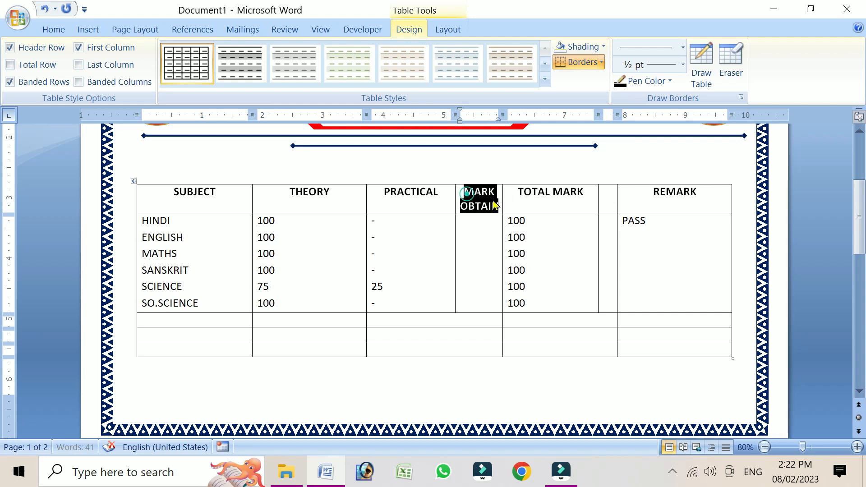
Enter the heading PASSING MARK in the new narrow column between TOTAL MARK and REMARK
click(604, 205)
text(PASS)
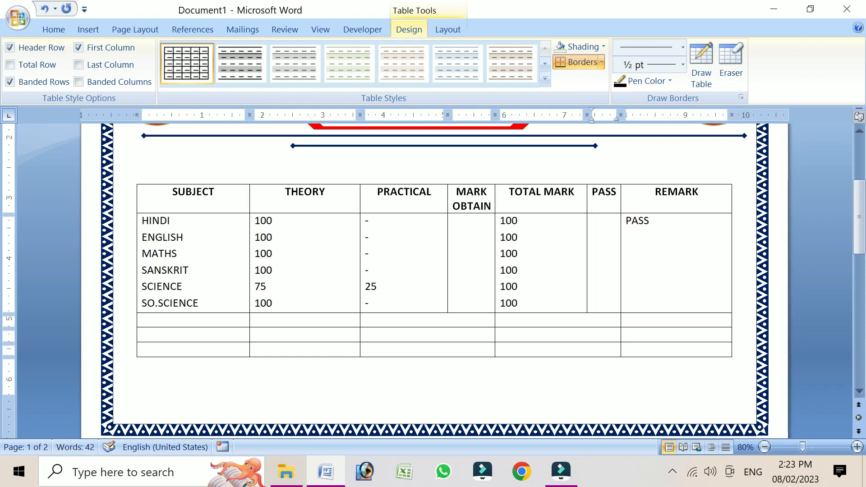
text(ING MARK)
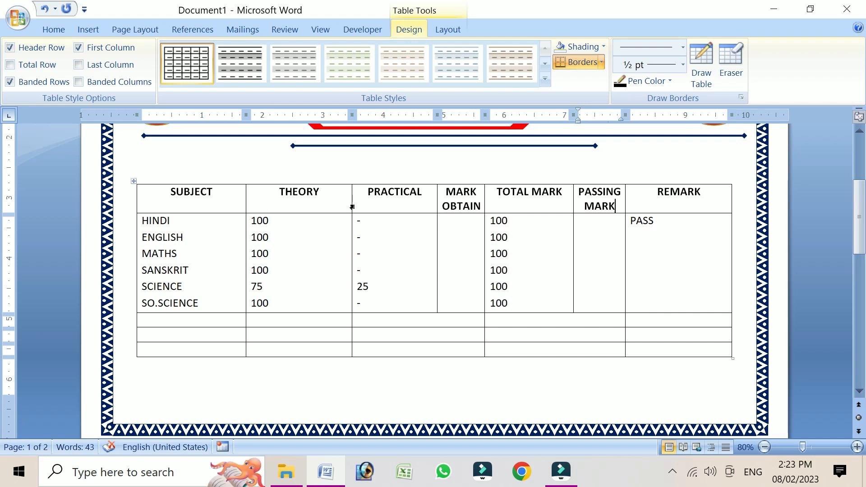
Narrow the SUBJECT, THEORY and PRACTICAL columns and widen the MARK OBTAIN column so its heading fits on one line
drag(352, 205, 296, 207)
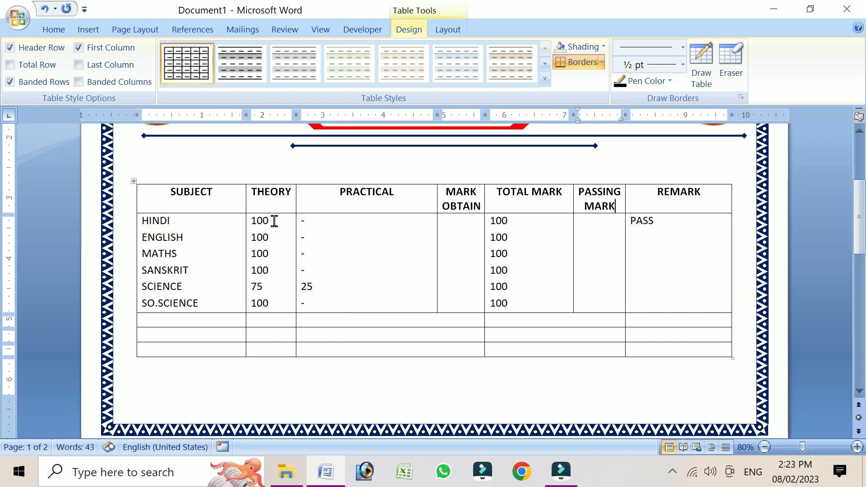
drag(244, 226, 217, 225)
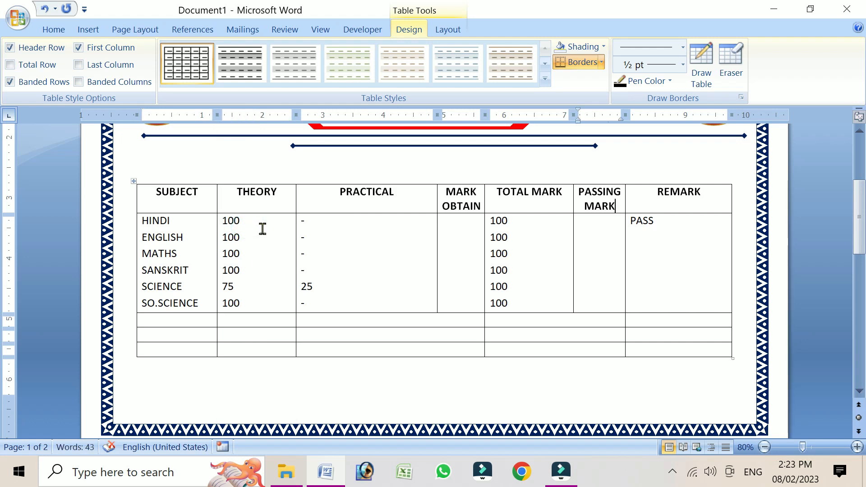
click(436, 241)
drag(354, 249, 360, 243)
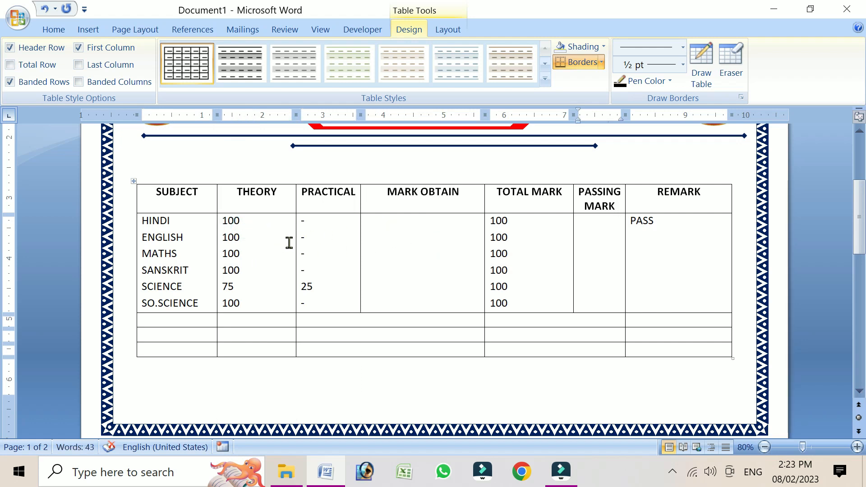
drag(295, 247, 288, 247)
Move the PASSING MARK heading to the column after PRACTICAL, replacing the MARK OBTAIN heading there
double_click(616, 205)
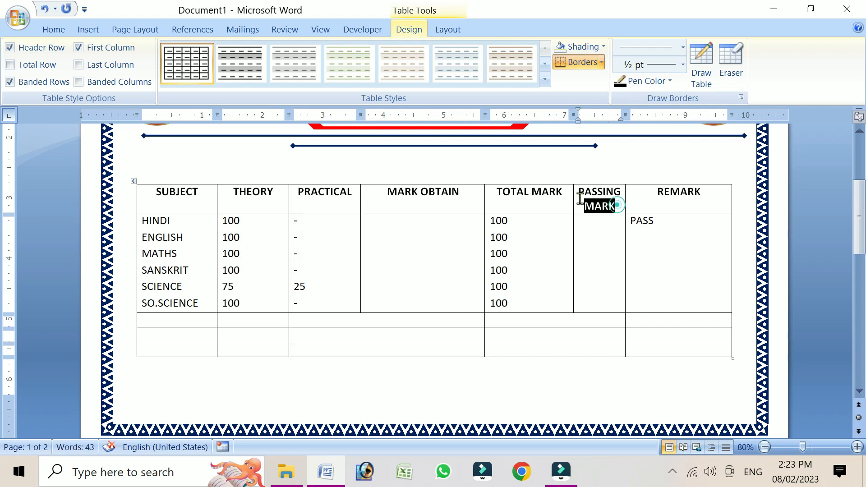
click(580, 199)
key(ctrl+c)
key(Delete)
click(380, 195)
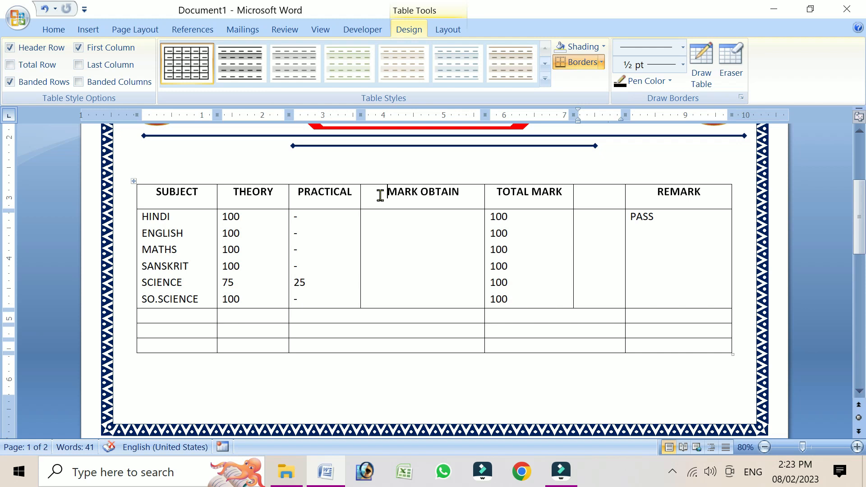
key(ctrl+v)
shift+click(445, 206)
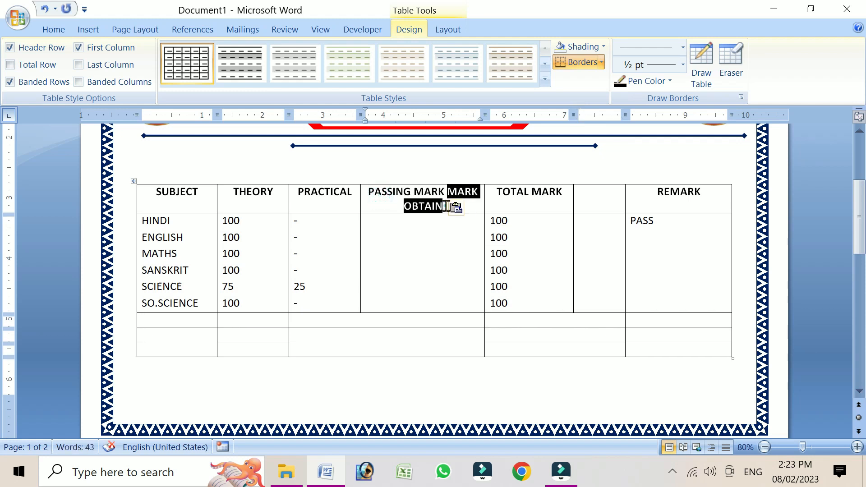
key(Delete)
Replace the TOTAL MARK heading with MARK OBTAIN and clear the 100 marks beneath it
click(496, 192)
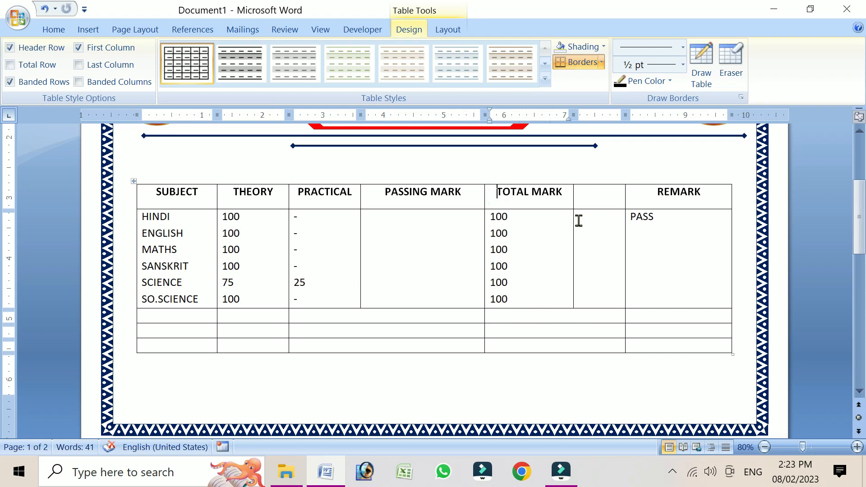
text(MARK OBTAIN)
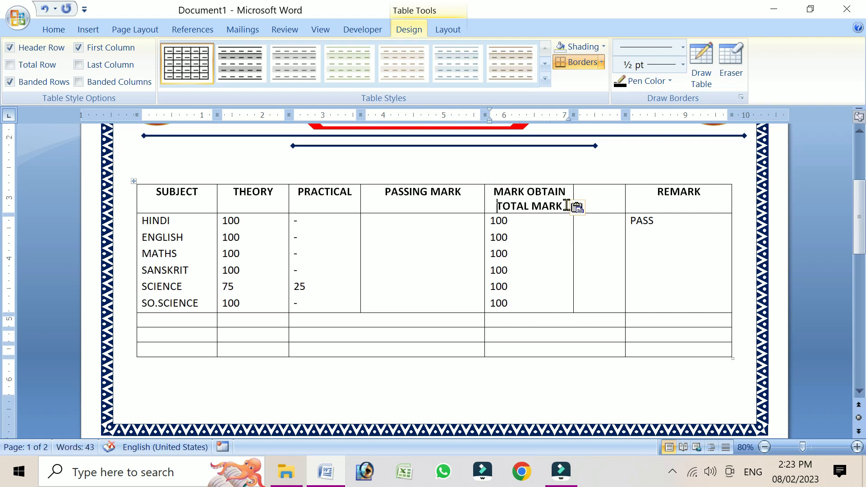
shift+click(566, 206)
key(Delete)
drag(511, 296, 502, 225)
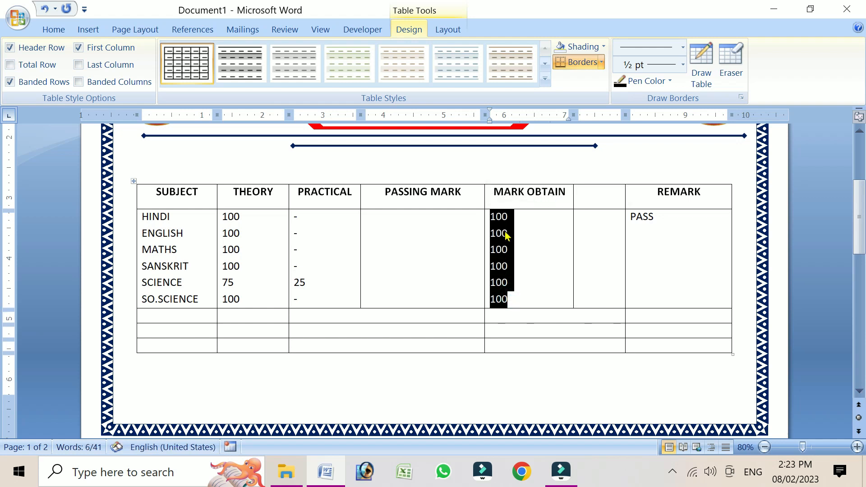
key(Delete)
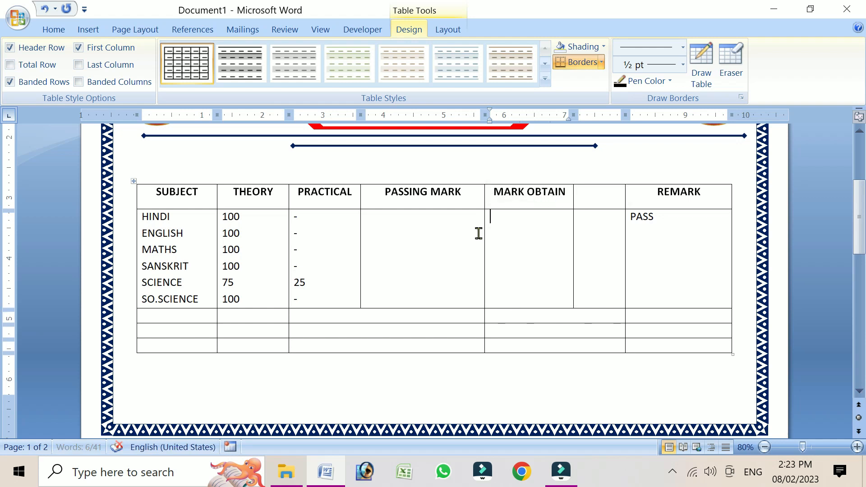
Fill the PASSING MARK cell with 33 on five lines, followed by 25 and 33 on the last two
click(427, 225)
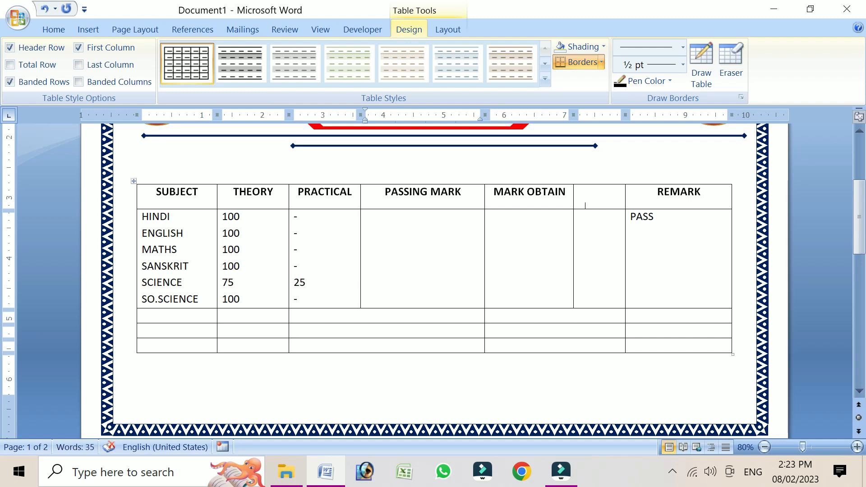
text(33)
key(Return)
text(33)
key(Return)
text(33)
key(Return)
text(33)
key(Return)
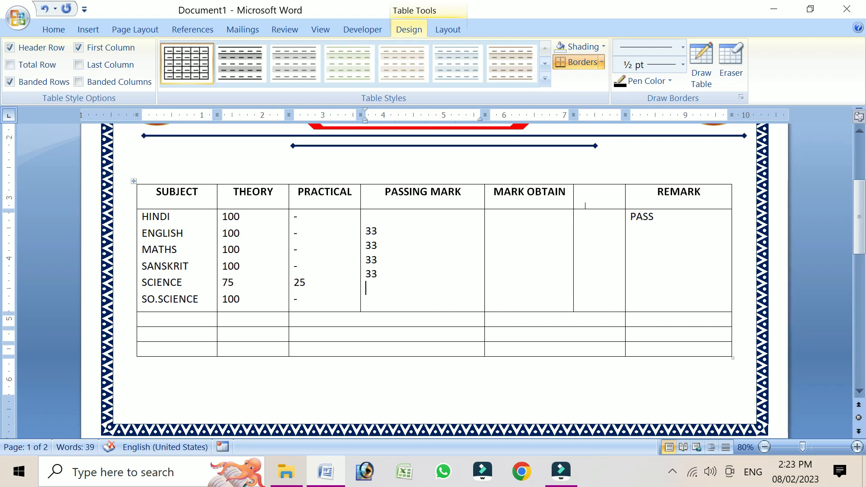
text(33)
key(Down)
text(25)
key(Return)
text(33)
Enter the marks 45, 46, 47, 48, 49 and 50 under MARK OBTAIN, one per subject line
click(509, 235)
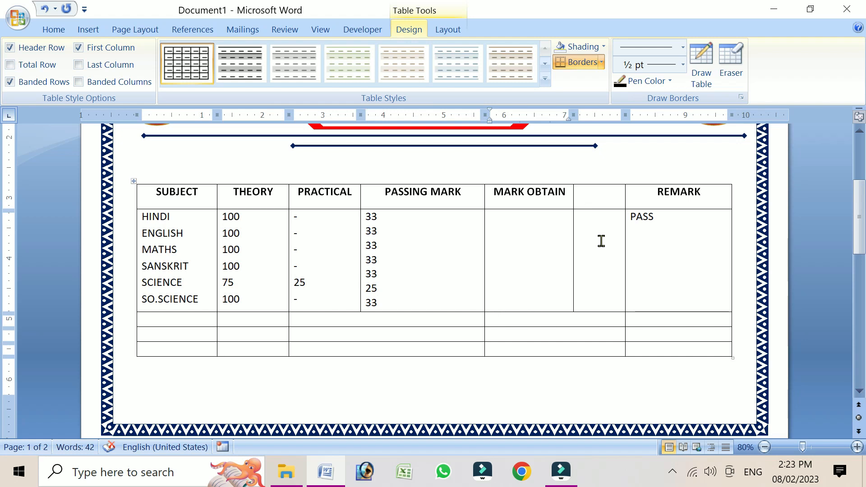
text(45)
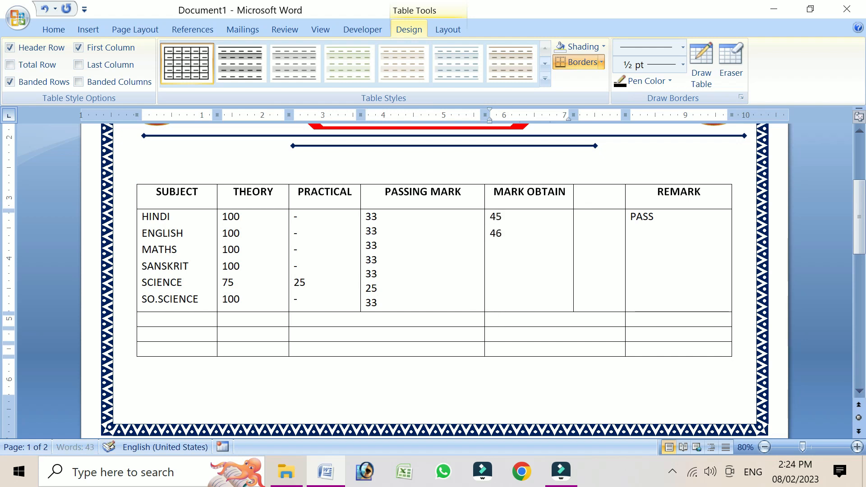
text(7)
key(Return)
text(48)
key(Return)
text(49)
key(Return)
text(50)
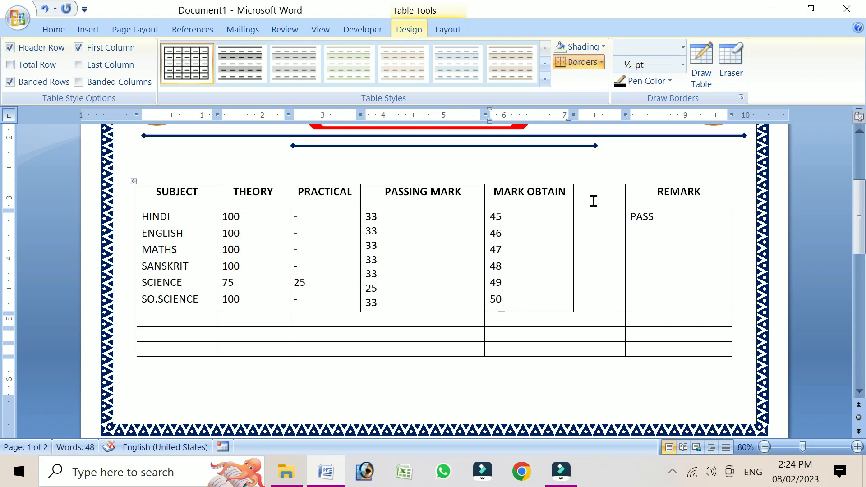
Move the REMARK heading and its PASS entry from the last column into the empty column after MARK OBTAIN
drag(657, 192, 664, 192)
double_click(677, 191)
key(ctrl+c)
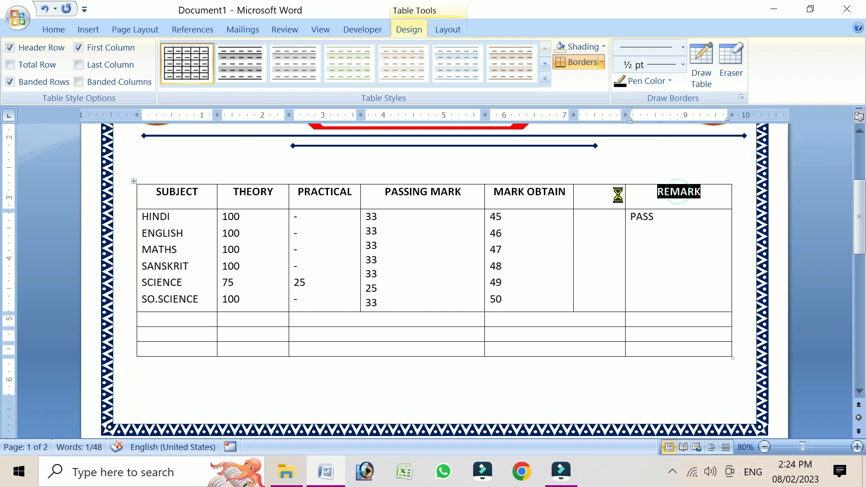
key(ctrl+x)
click(610, 197)
key(ctrl+v)
double_click(645, 217)
key(ctrl+x)
click(606, 244)
key(ctrl+v)
Delete the empty last column of the table, to the right of REMARK
drag(681, 193, 680, 358)
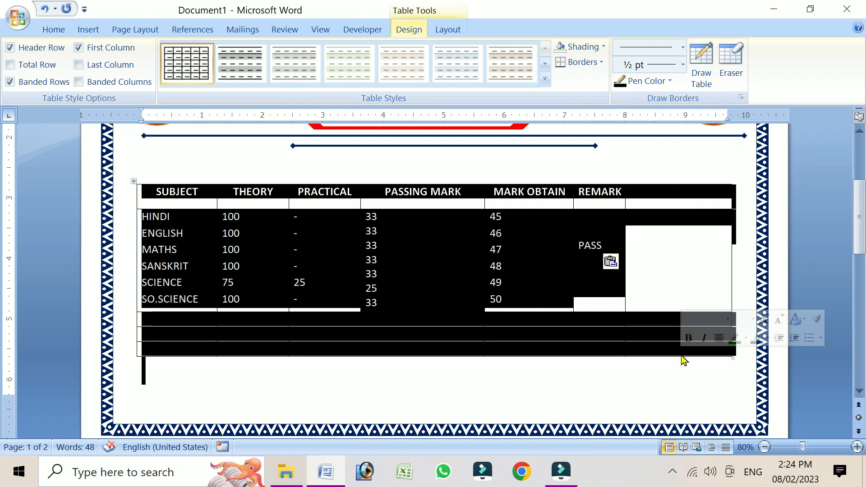
click(673, 269)
drag(688, 191, 679, 347)
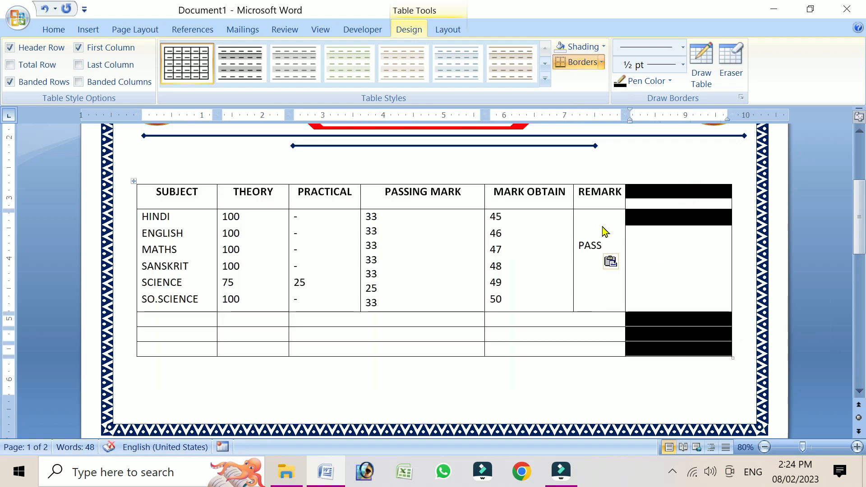
key(BackSpace)
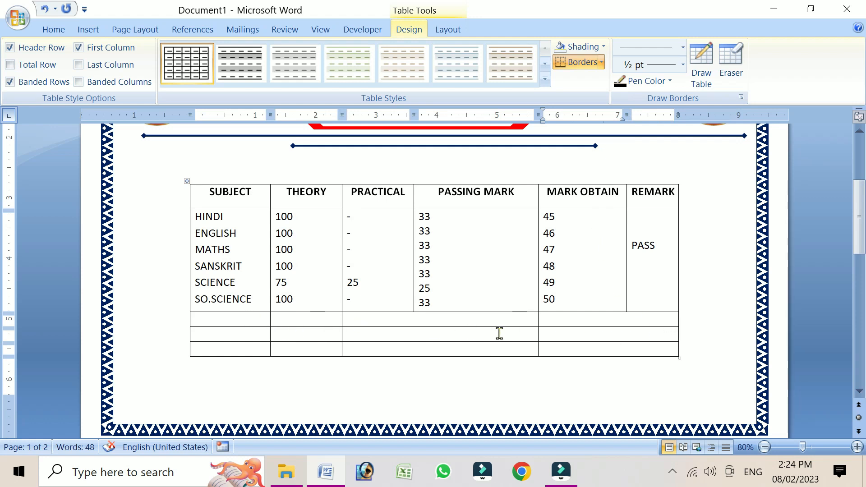
Label the row below the subjects TOTAL and draw a divider in it between the PRACTICAL and PASSING MARK columns
click(248, 319)
text(TOTAL)
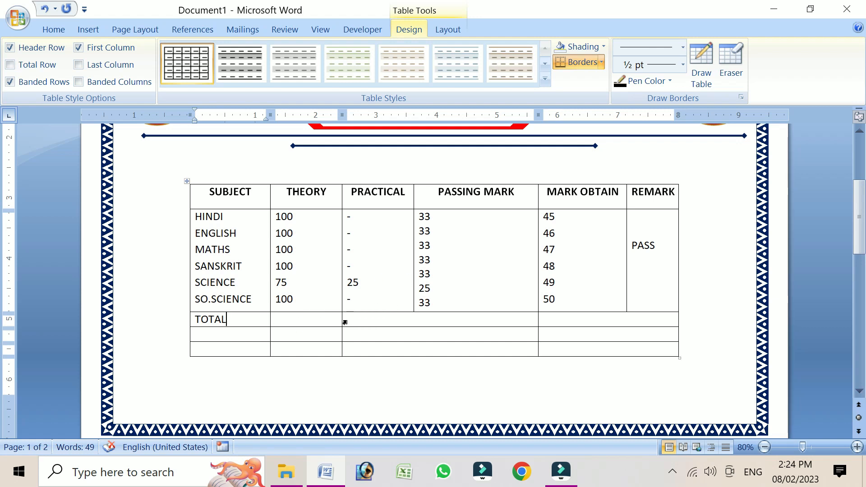
click(708, 71)
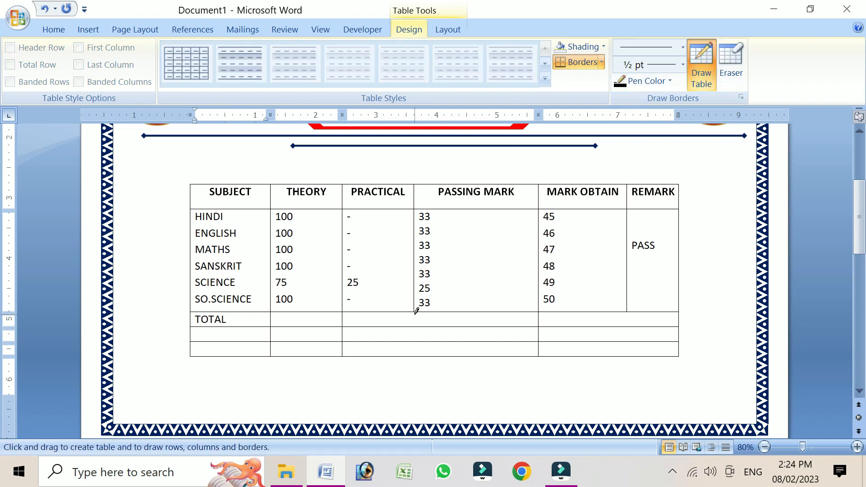
drag(415, 313, 419, 328)
click(701, 63)
Merge the TOTAL row's cells under THEORY and PRACTICAL and enter 600 in the merged cell
drag(334, 318, 354, 318)
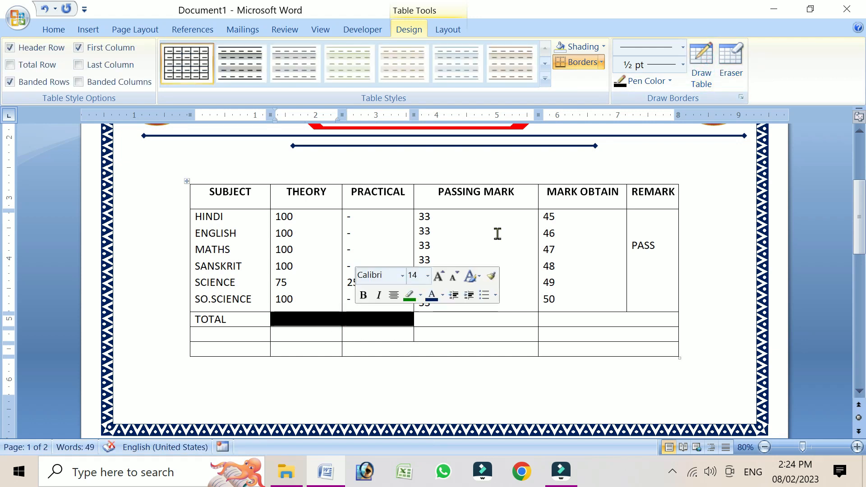
click(451, 30)
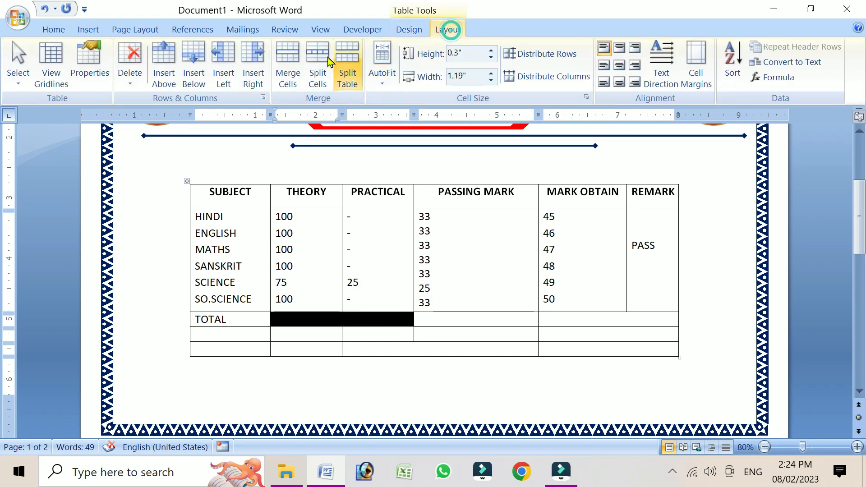
click(291, 63)
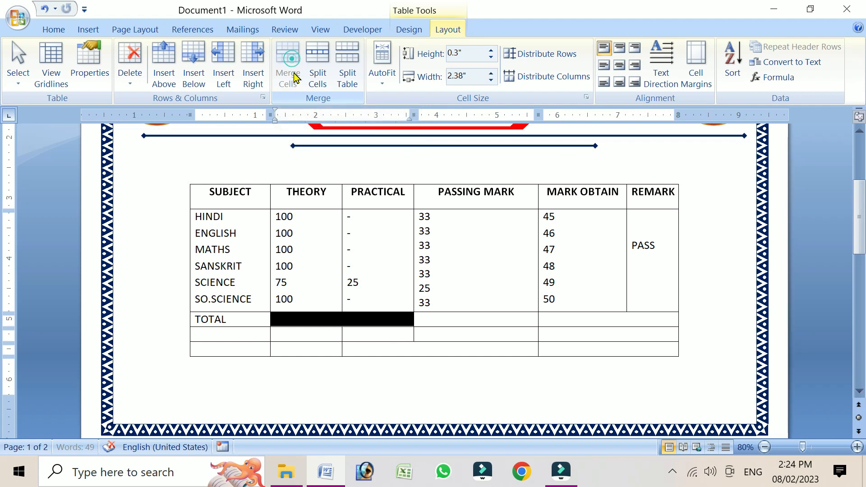
click(329, 319)
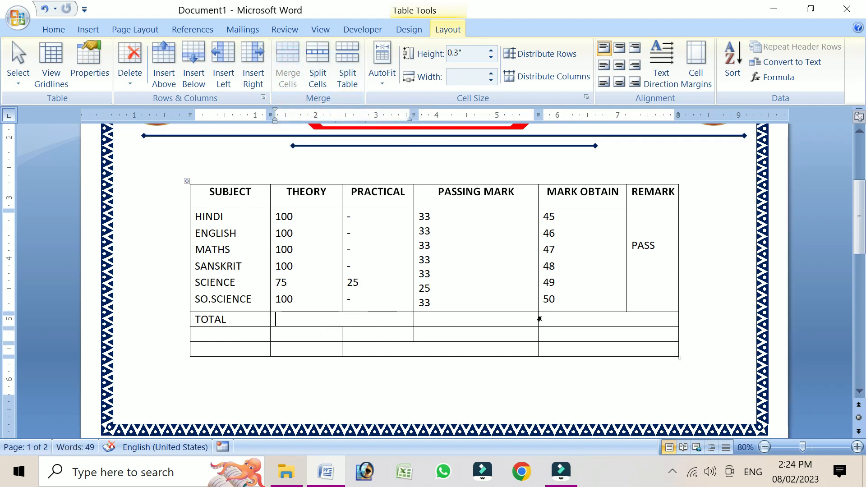
text(600)
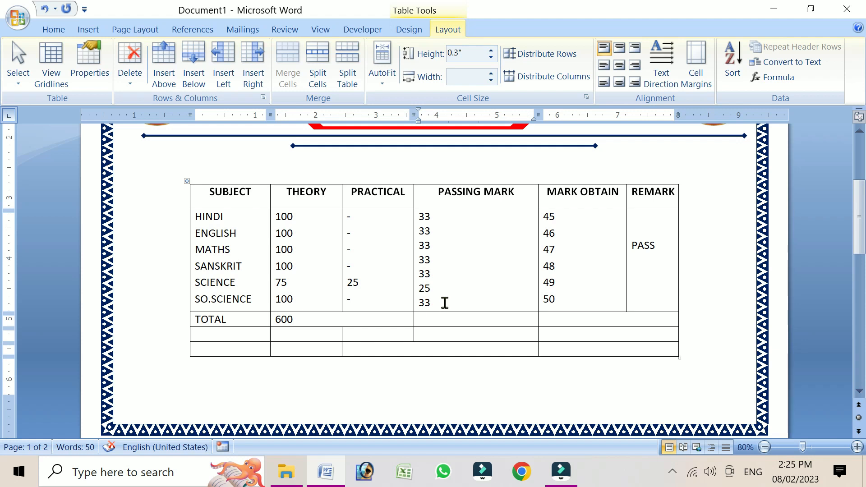
Go through the passing marks and enter 223 as their total in the TOTAL row
click(433, 299)
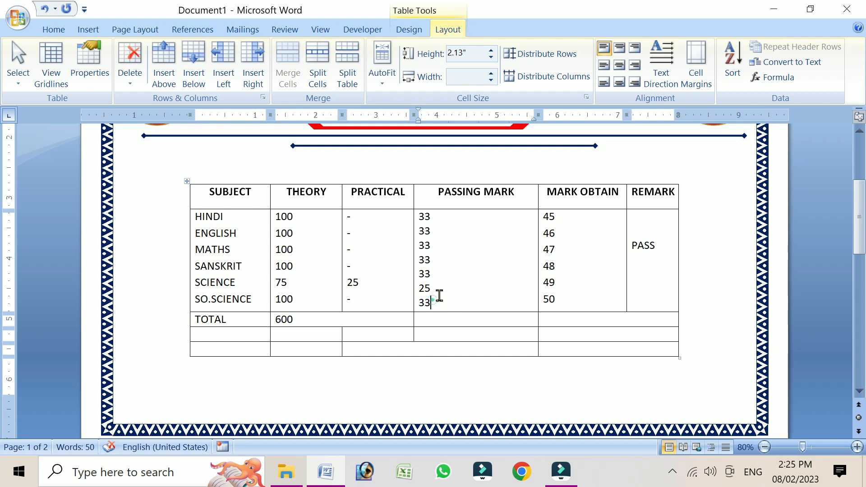
click(443, 273)
click(444, 258)
click(450, 247)
click(449, 229)
click(459, 314)
text(3)
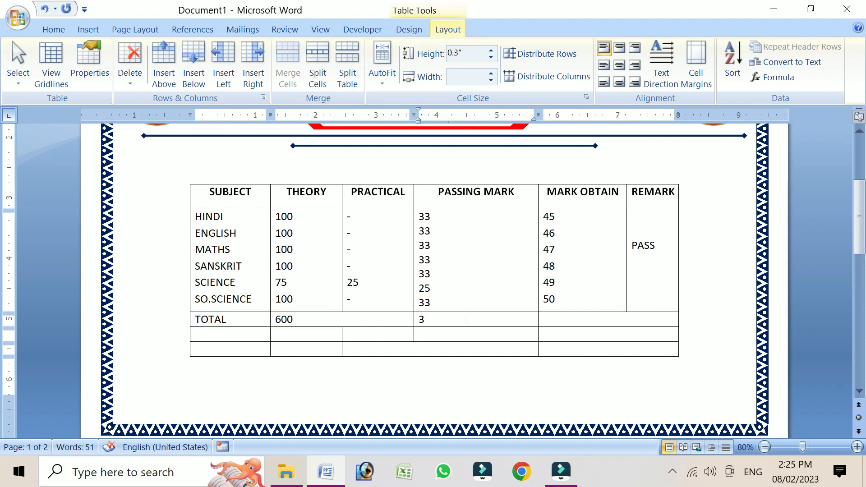
key(Left)
text(22)
Draw a divider in the TOTAL row between the MARK OBTAIN and REMARK columns
click(567, 312)
click(579, 316)
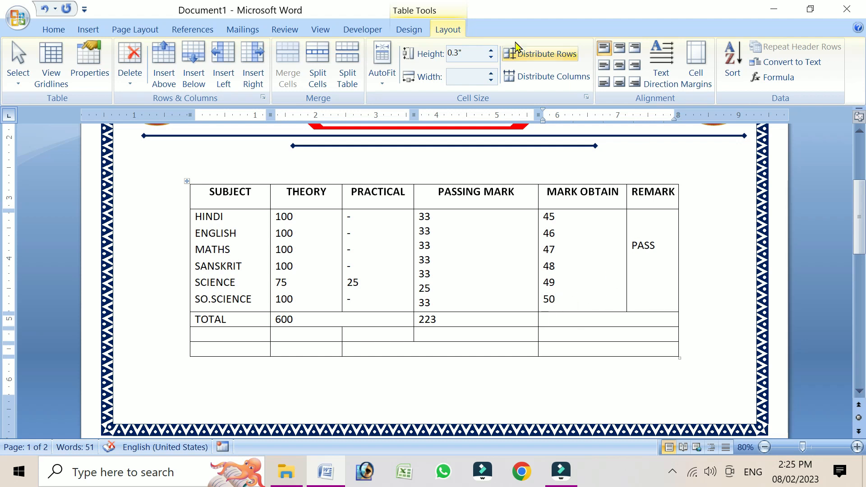
click(408, 28)
click(701, 64)
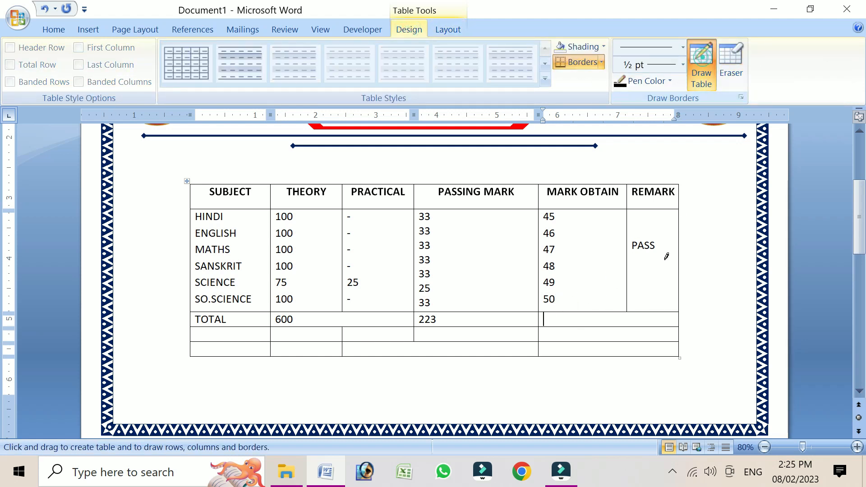
drag(629, 308, 628, 326)
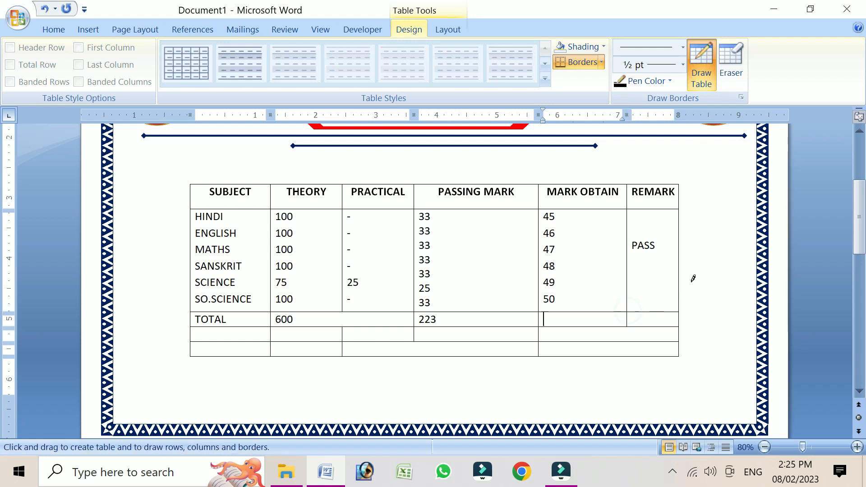
click(709, 69)
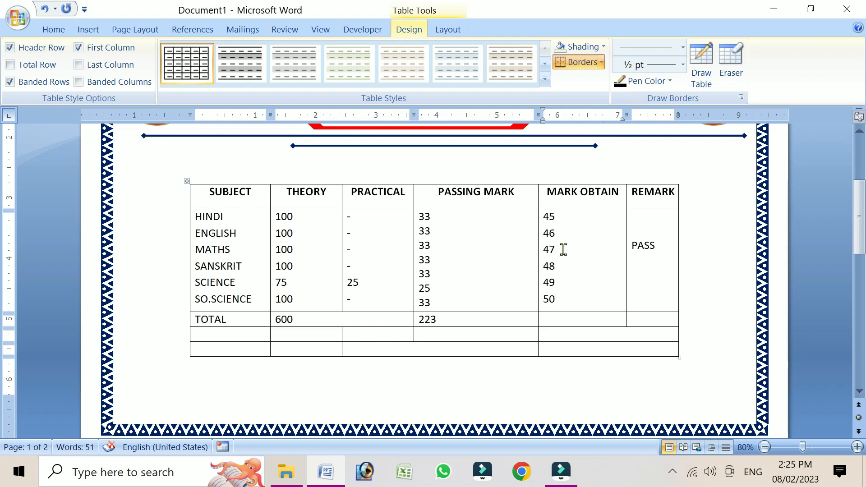
Enter 285 in the TOTAL row under MARK OBTAIN
click(581, 229)
click(590, 308)
click(593, 318)
text(3)
key(BackSpace)
text(5)
text(22)
key(BackSpace)
text(8)
Delete the two empty rows below the TOTAL row
drag(242, 335, 553, 367)
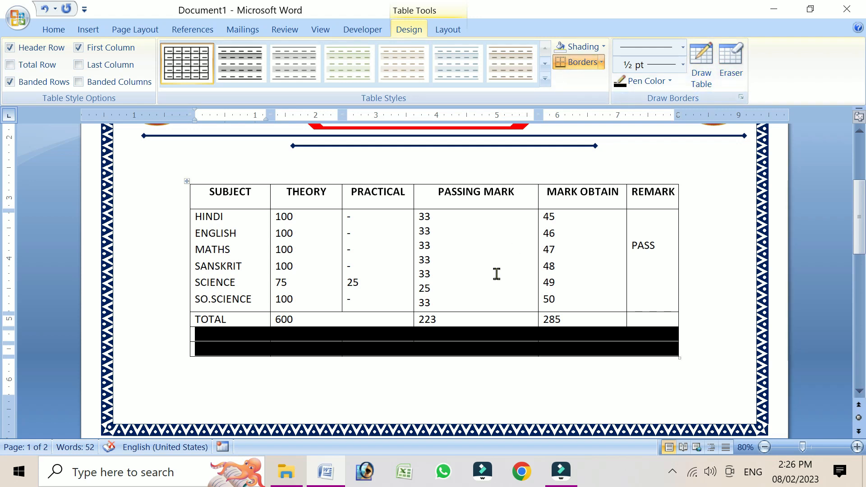
key(BackSpace)
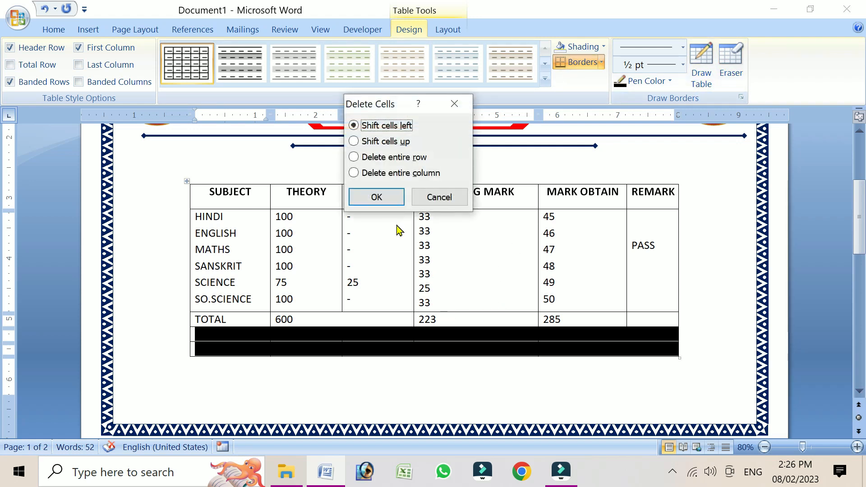
click(392, 197)
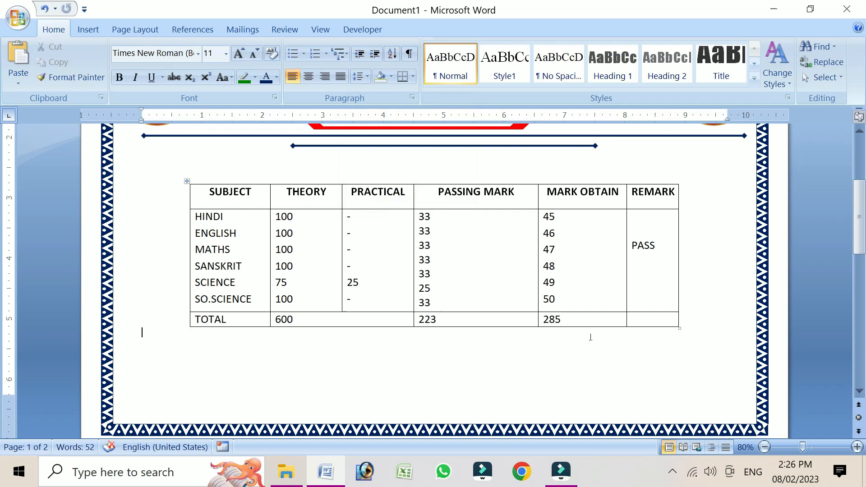
Enlarge the whole table so that it nearly spans the width between the page borders
click(649, 320)
drag(679, 328, 731, 342)
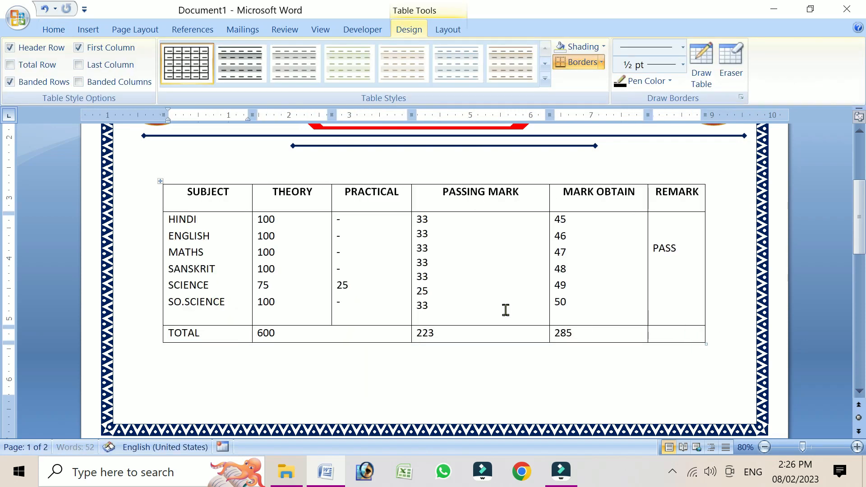
click(158, 180)
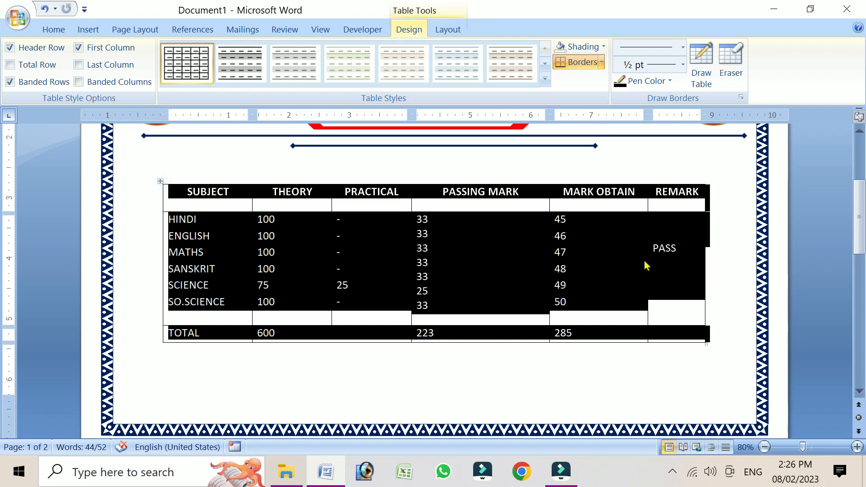
click(681, 323)
drag(707, 346, 732, 347)
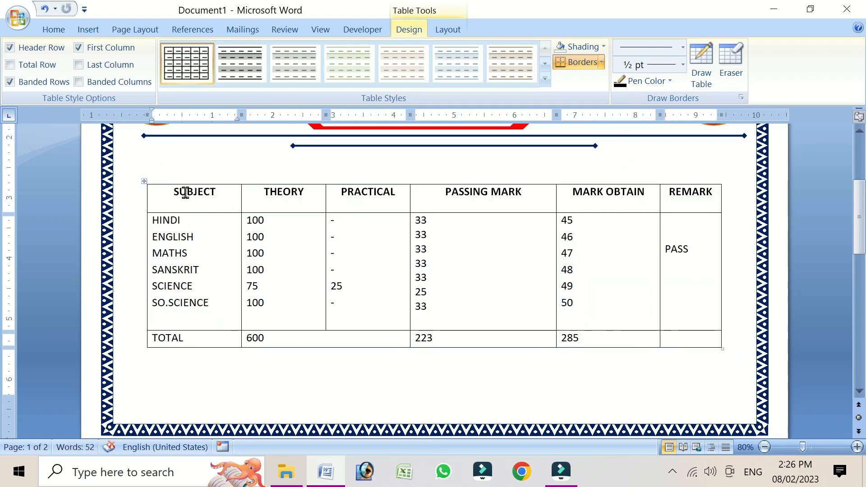
Center the text of every table cell both horizontally and vertically
click(144, 180)
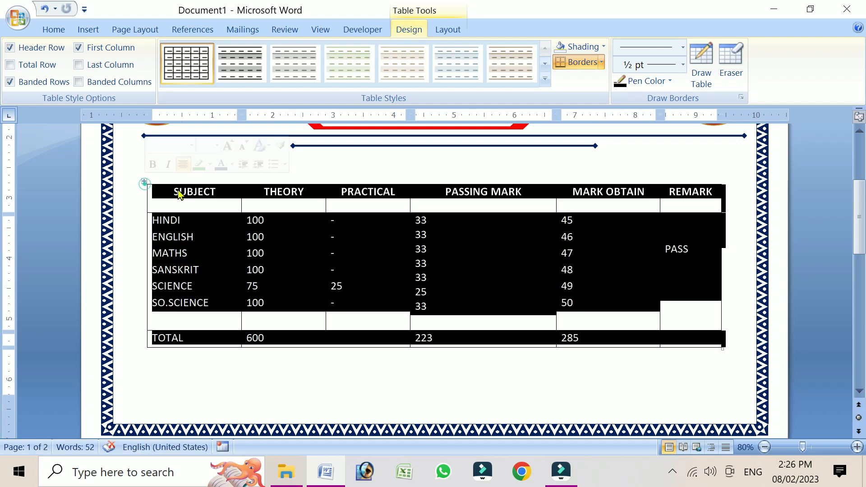
click(455, 31)
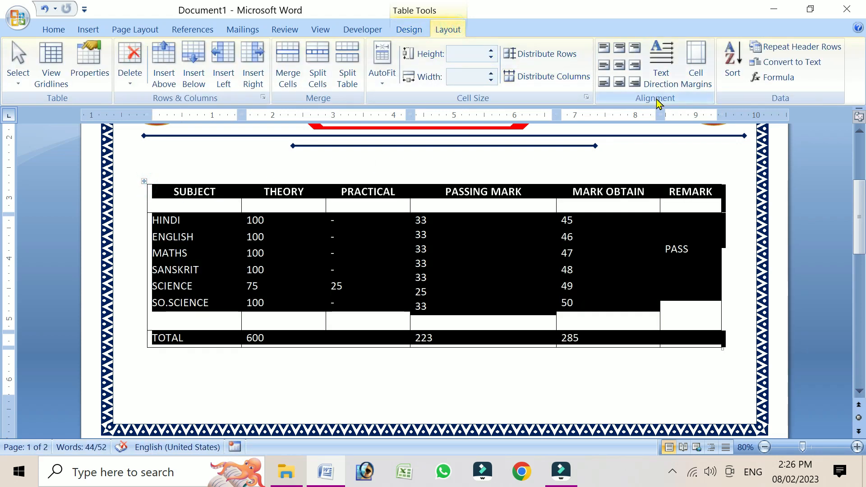
click(619, 65)
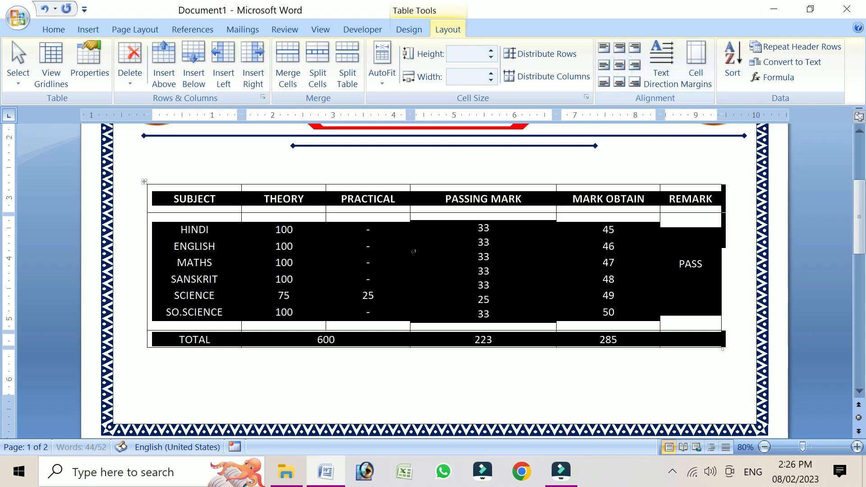
click(374, 253)
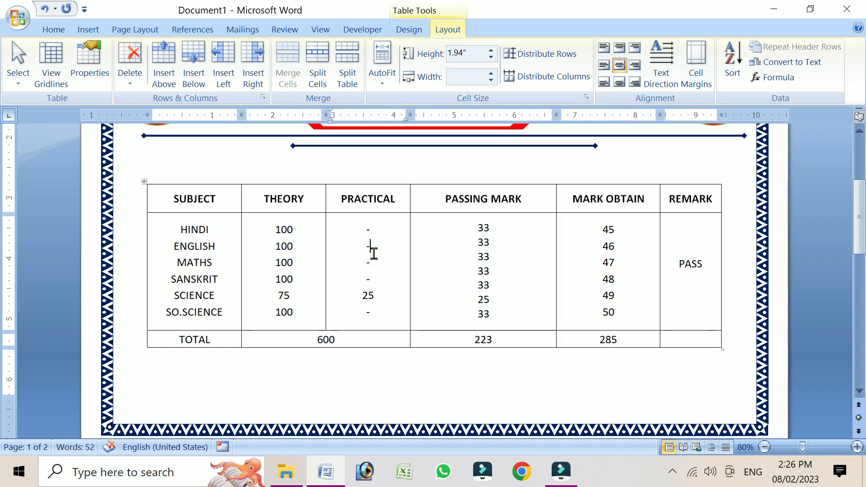
Apply the built-in blue-grey banded grid style to the marksheet table
drag(158, 197, 684, 197)
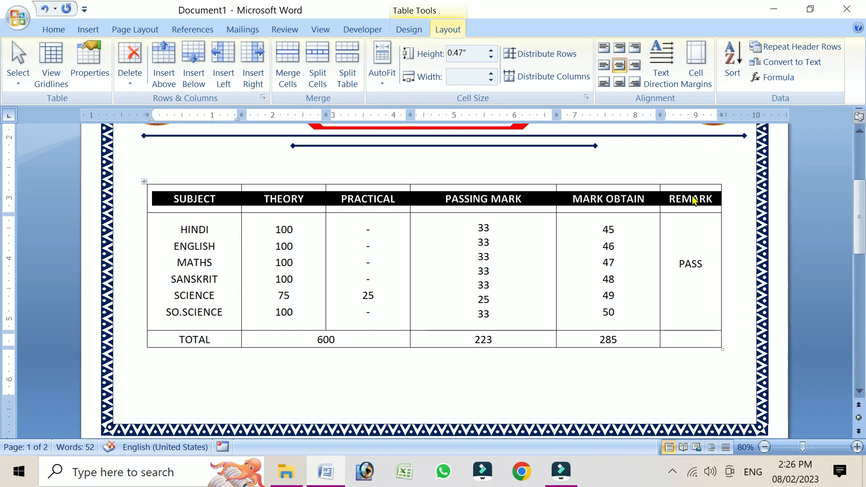
click(408, 29)
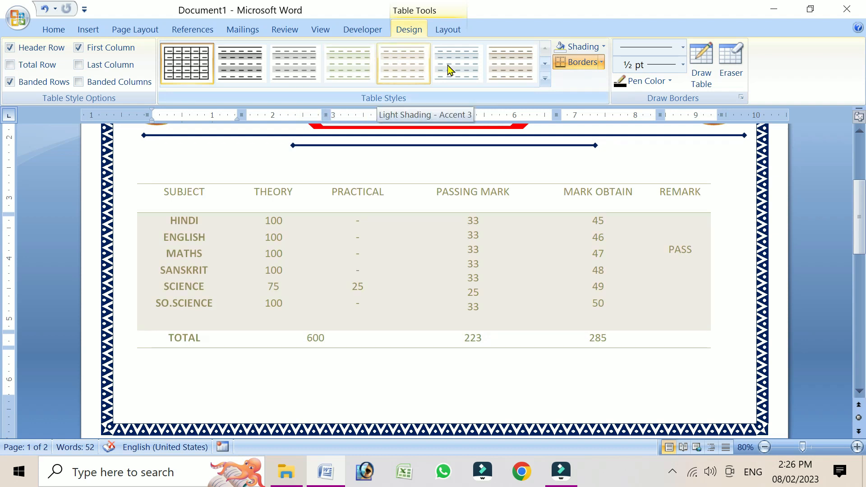
click(545, 79)
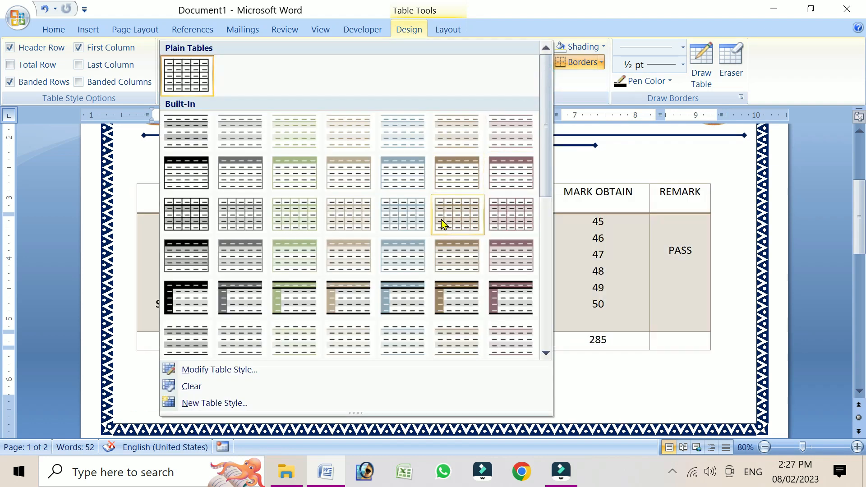
click(405, 220)
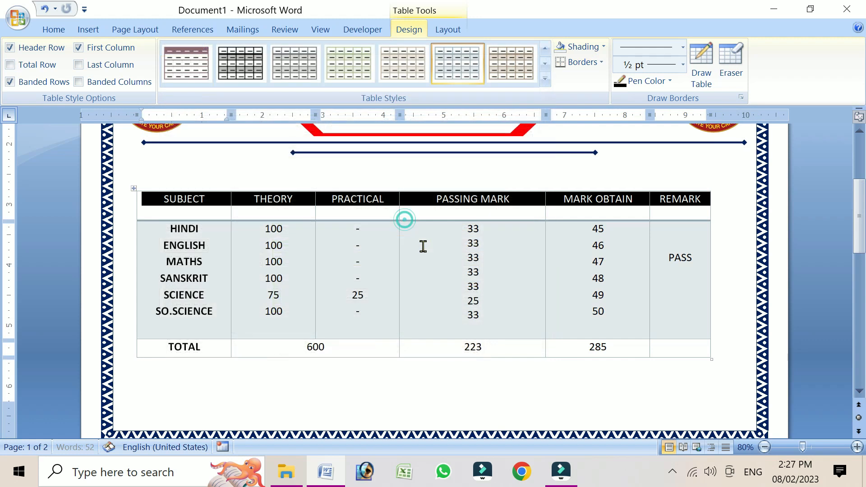
click(413, 252)
Shade the table's header row dark blue and make its headings bold
drag(154, 199, 662, 207)
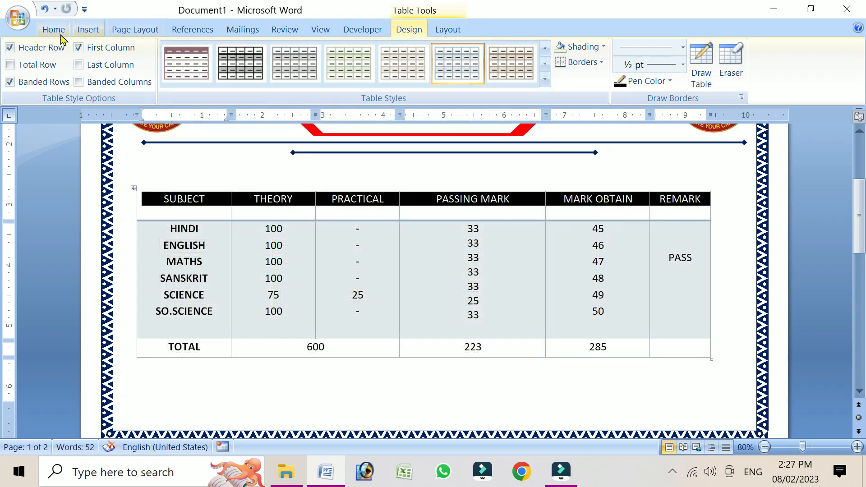
click(55, 30)
click(256, 80)
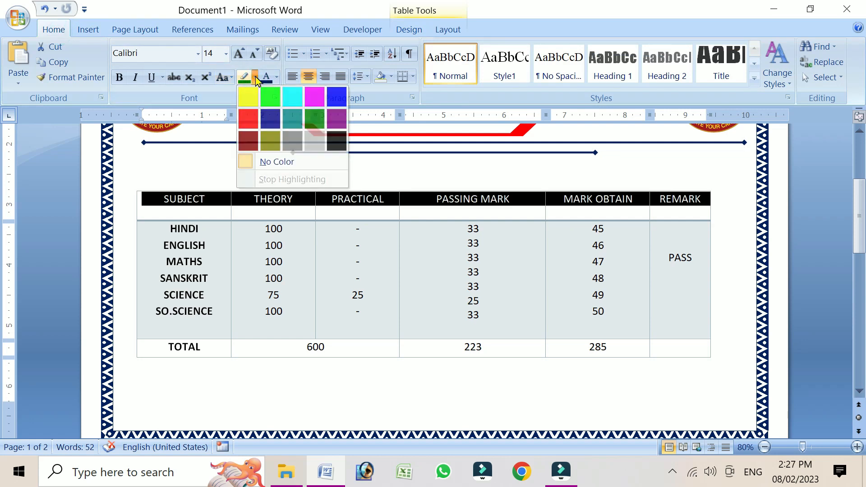
click(255, 78)
click(391, 78)
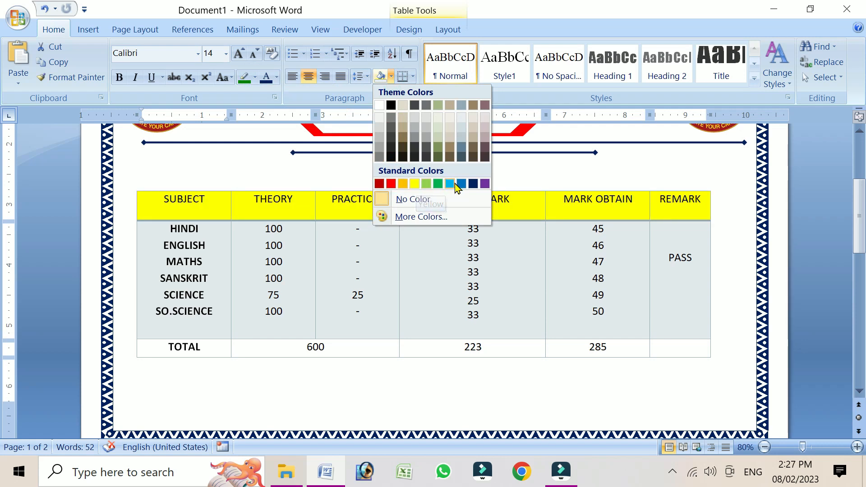
click(474, 185)
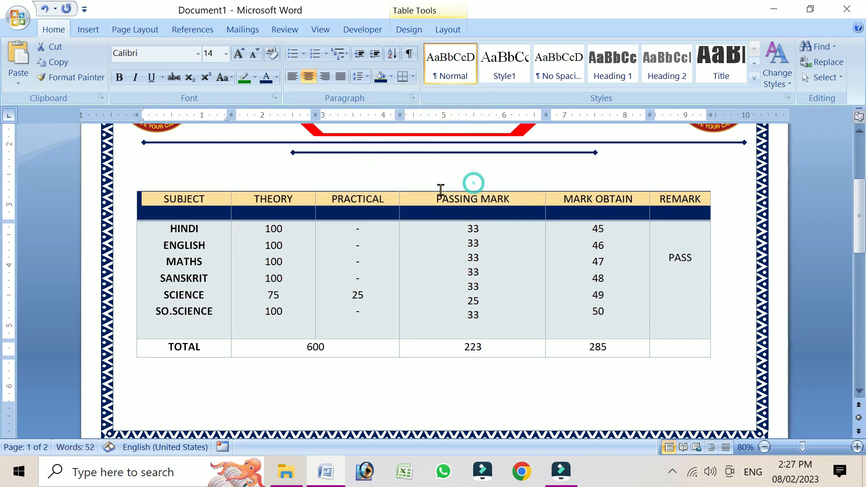
key(ctrl+b)
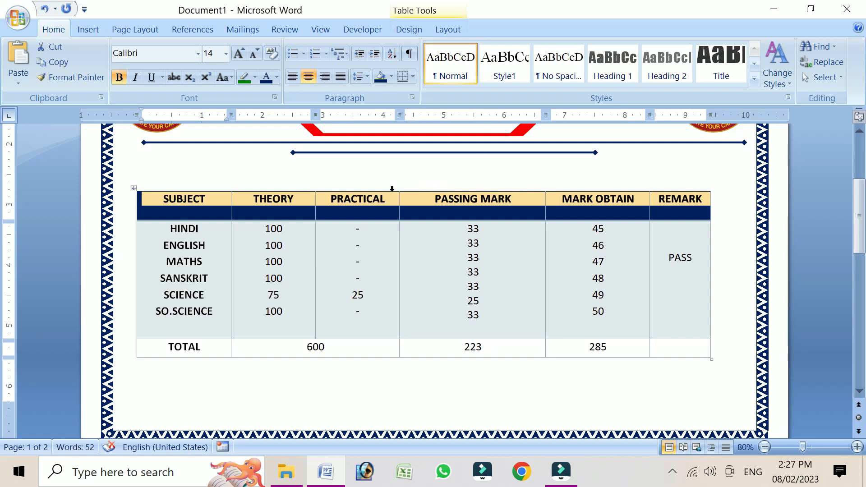
Center the text of the header row, the subject rows and the total row both vertically and horizontally in their cells
click(447, 29)
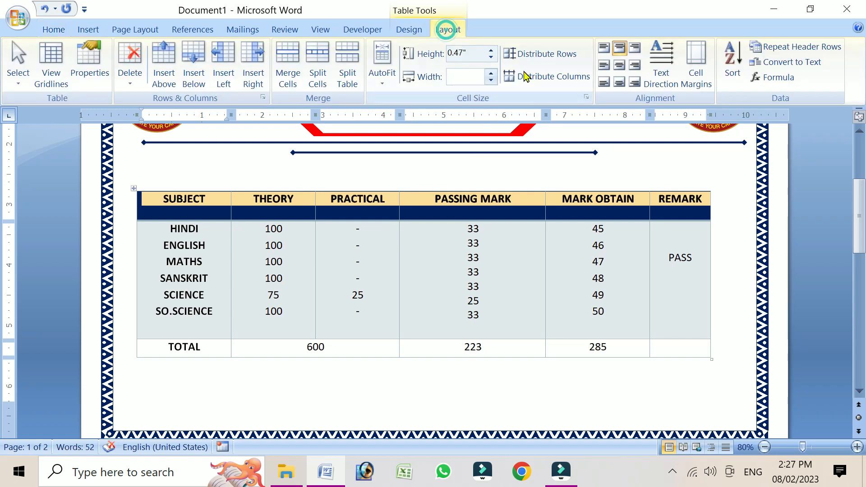
click(619, 66)
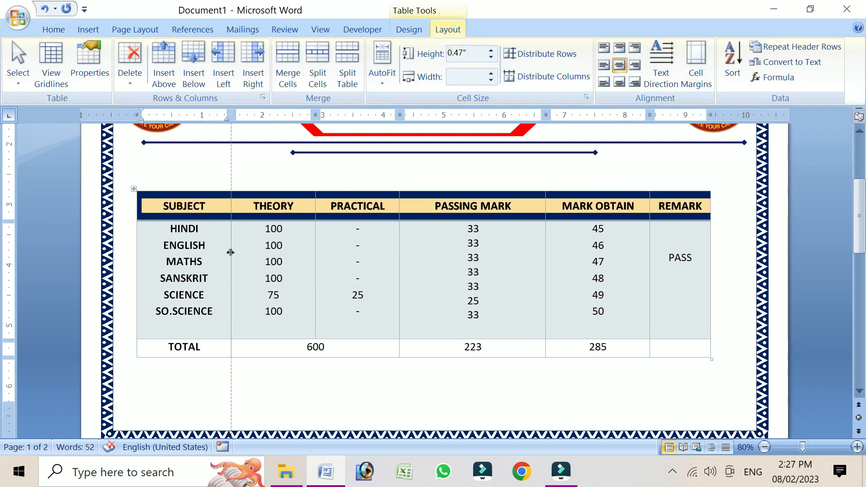
click(185, 233)
drag(152, 235, 660, 308)
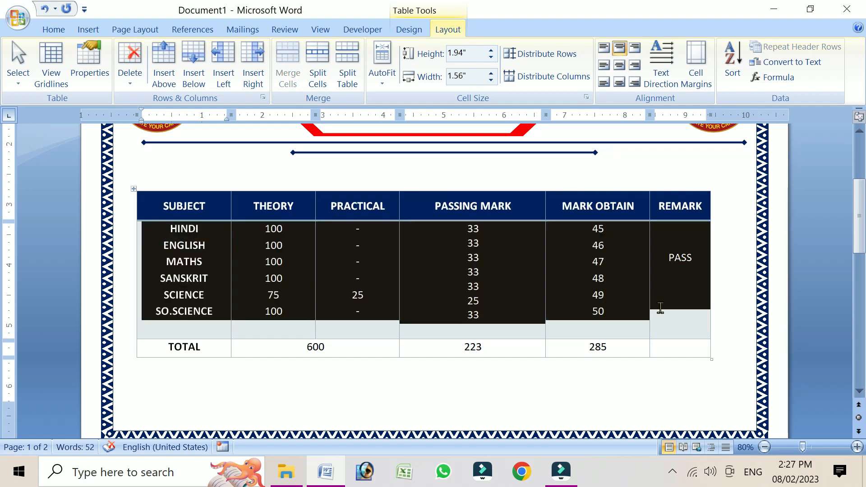
click(619, 66)
drag(164, 345, 663, 352)
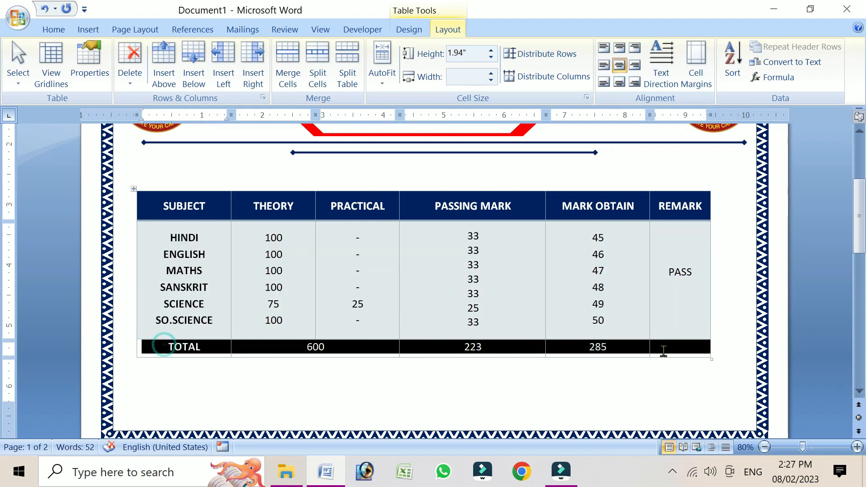
click(627, 69)
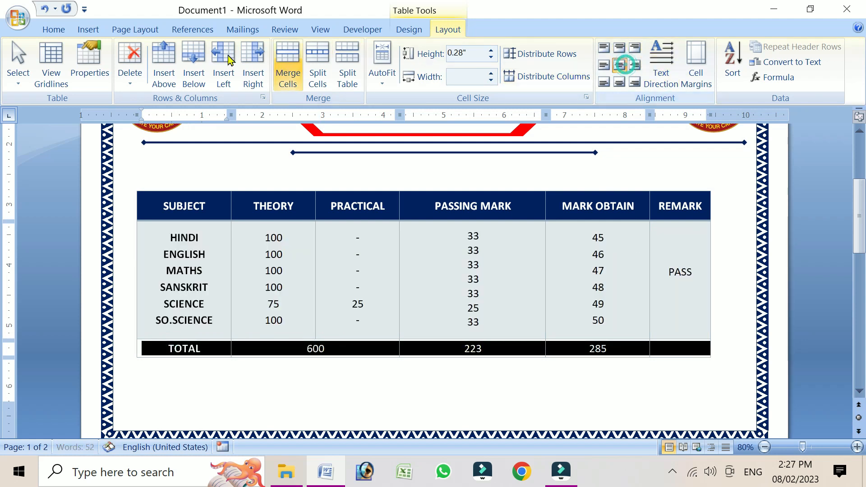
Shade the TOTAL row dark blue and make its text white
click(58, 27)
click(380, 76)
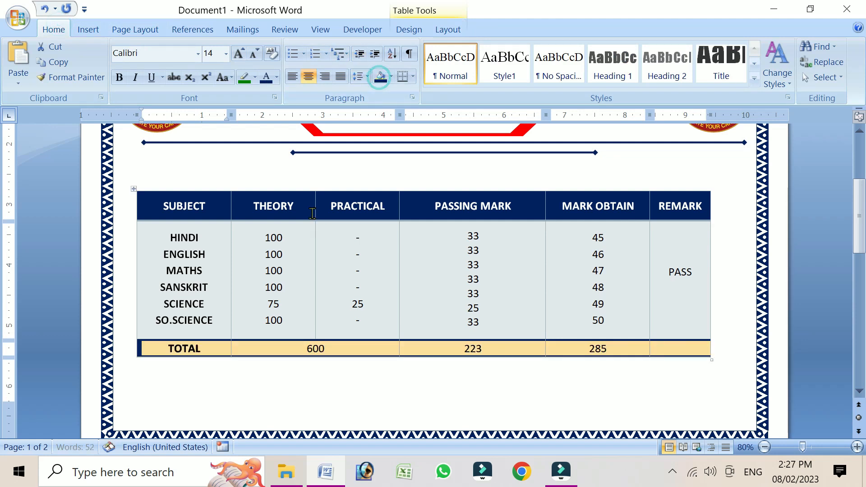
click(276, 78)
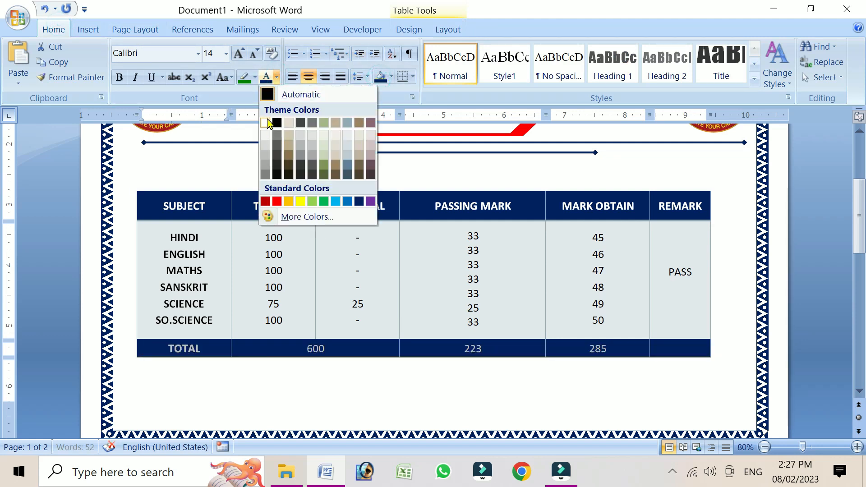
click(266, 123)
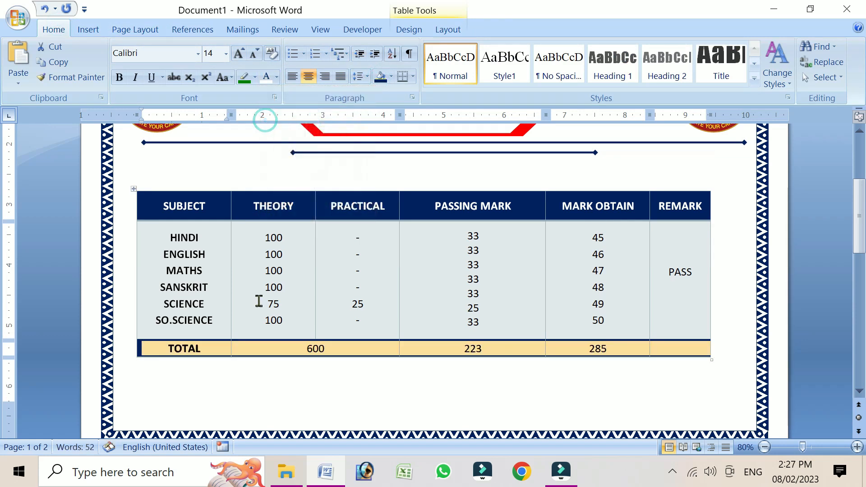
click(262, 343)
scroll(582, 287, down, 3)
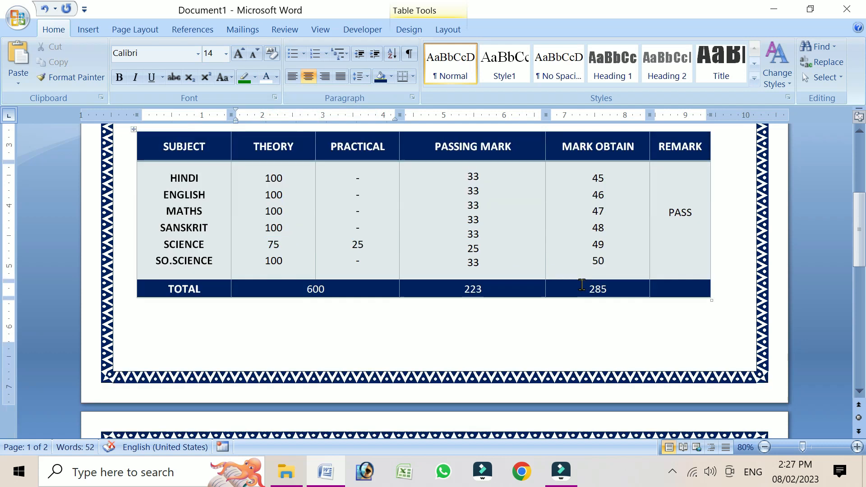
scroll(564, 272, up, 3)
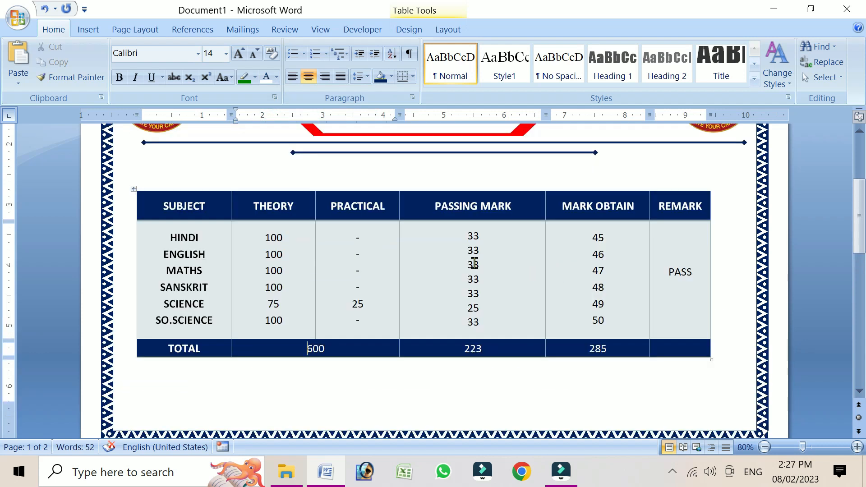
Draw 3 pt dark blue solid borders along the left and right outer edges of the marksheet table
click(453, 6)
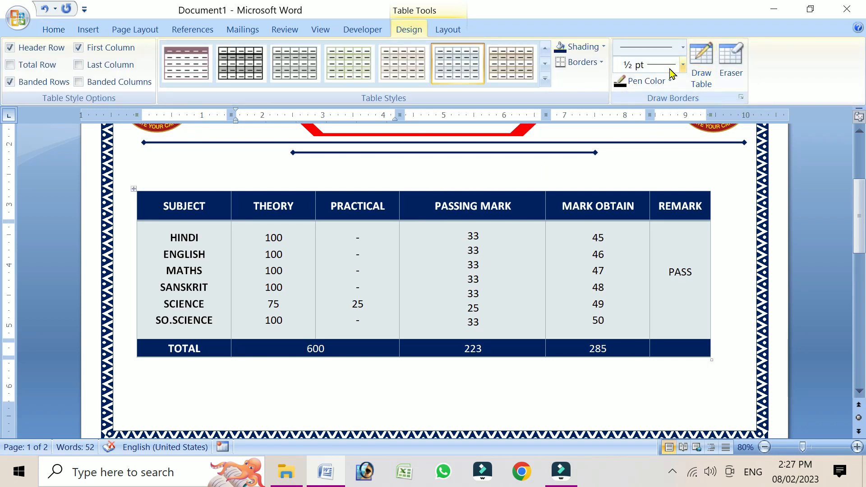
click(695, 67)
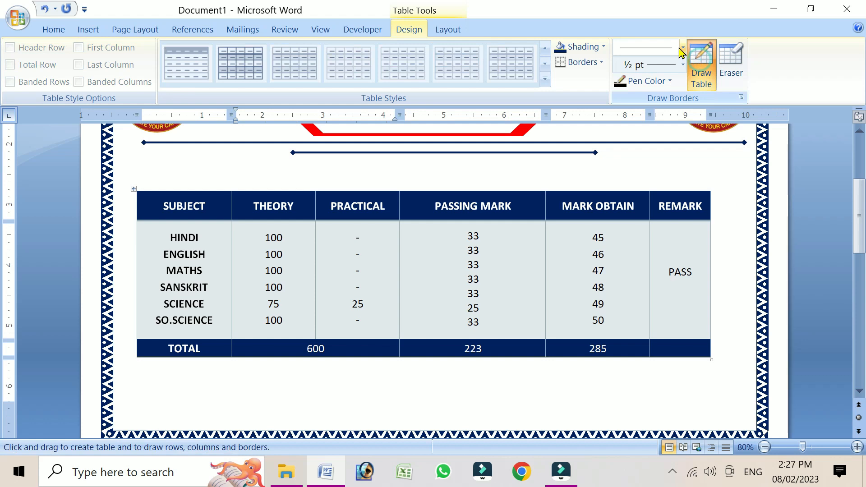
click(683, 47)
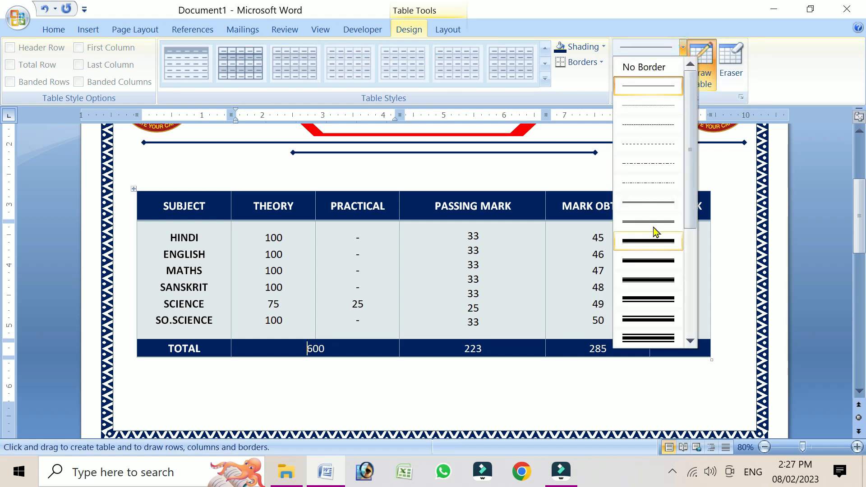
click(654, 90)
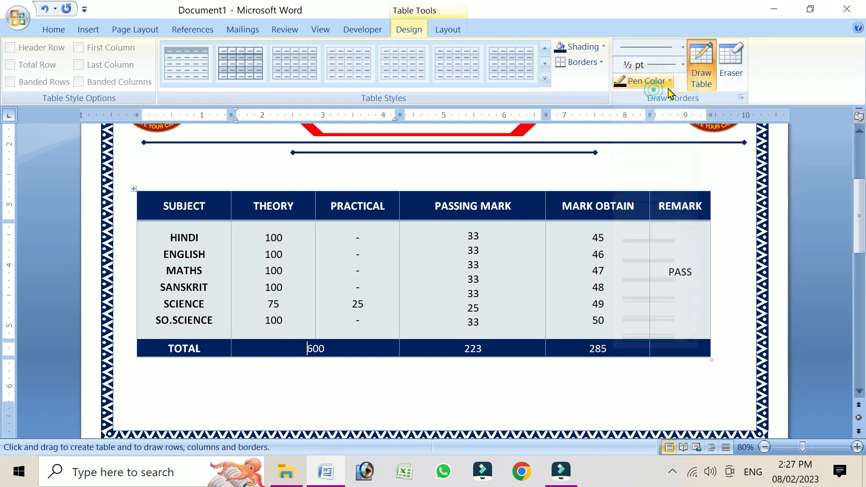
click(665, 67)
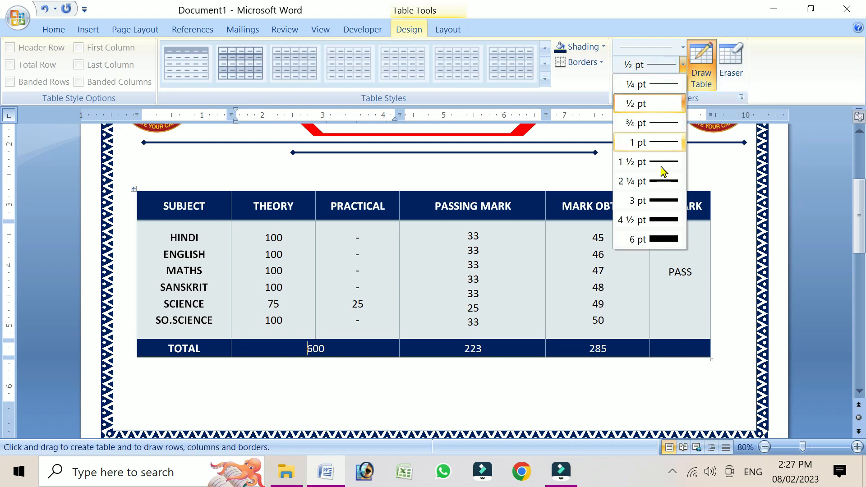
click(656, 200)
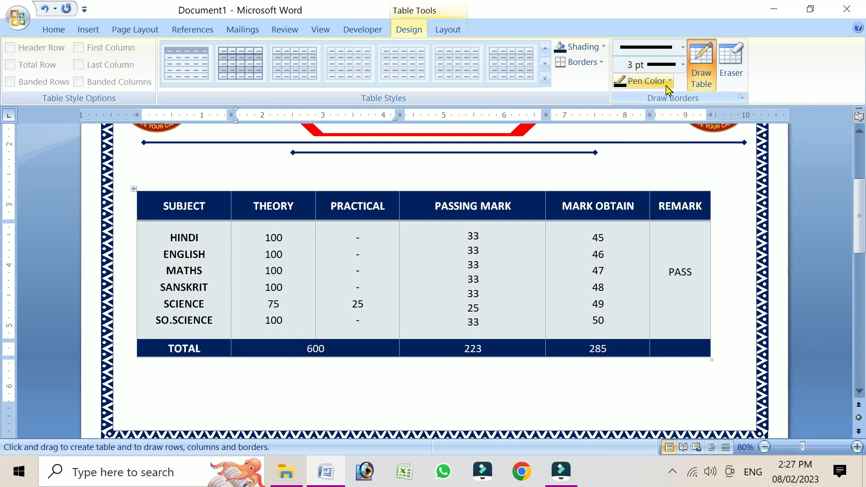
click(668, 81)
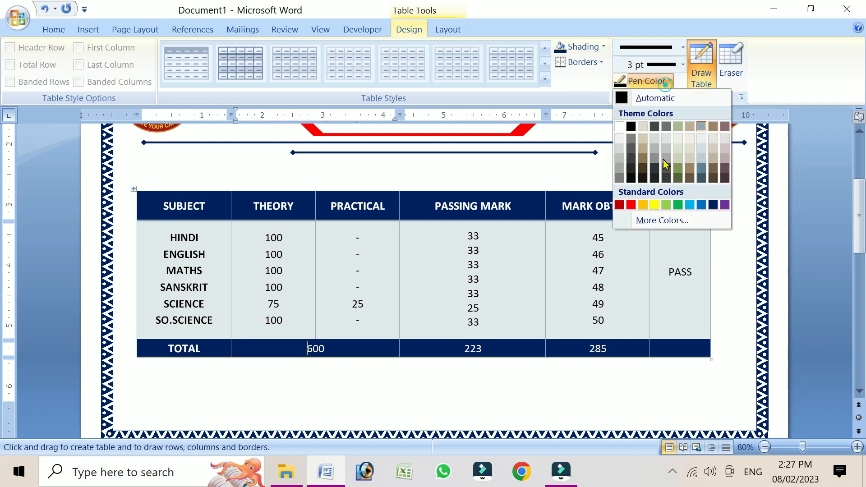
click(713, 205)
drag(138, 204, 138, 356)
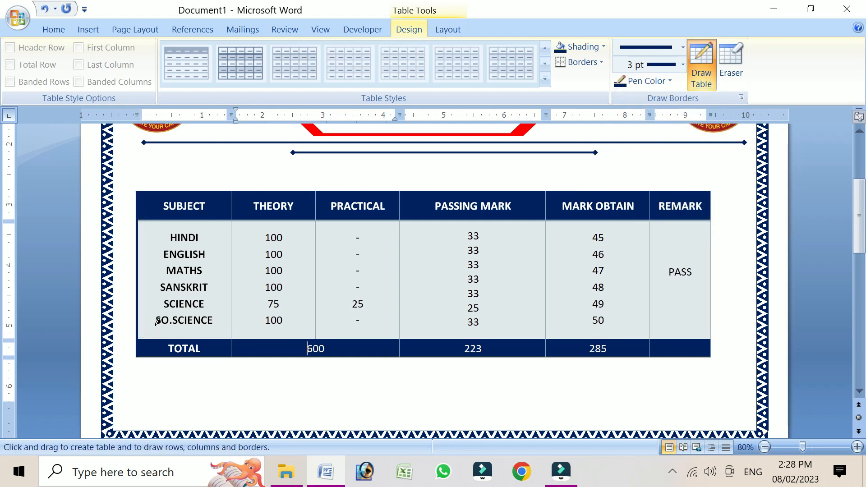
drag(713, 209, 710, 355)
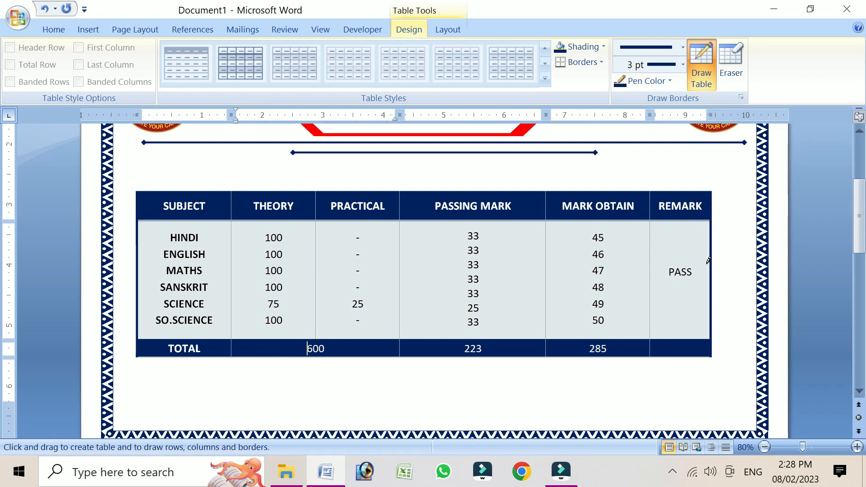
mouse_move(685, 189)
mouse_down()
mouse_move(192, 190)
mouse_move(229, 255)
mouse_move(236, 349)
mouse_up()
scroll(281, 276, down, 5)
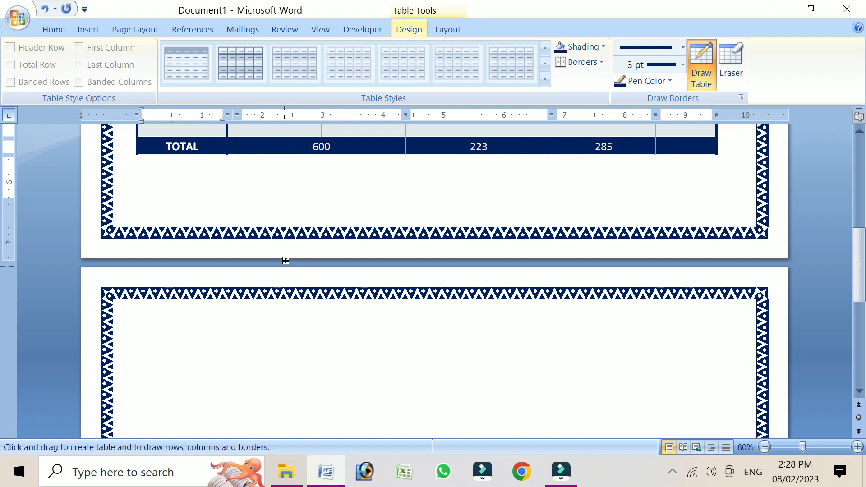
key(ctrl+z)
scroll(287, 253, up, 3)
scroll(243, 205, up, 2)
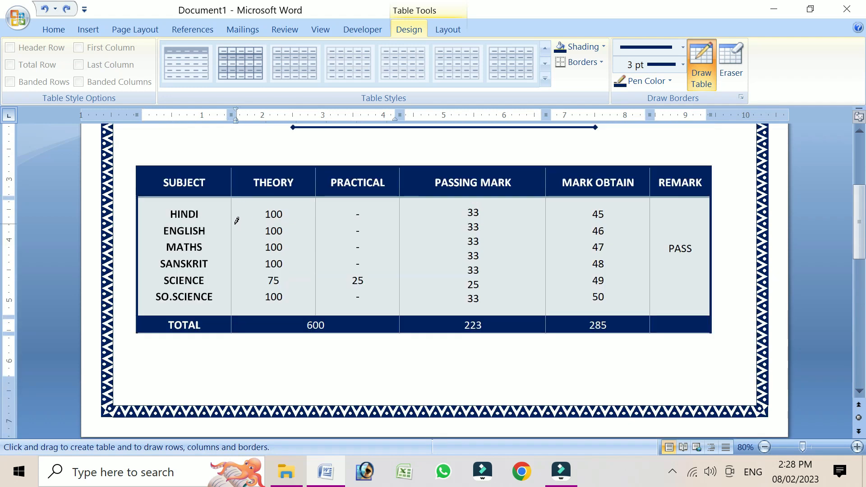
Draw 3 pt dark blue borders over all the vertical lines between the table's columns, keeping the 600 total cell undivided
mouse_move(231, 185)
mouse_down()
mouse_move(223, 234)
mouse_move(227, 344)
mouse_move(238, 330)
mouse_up()
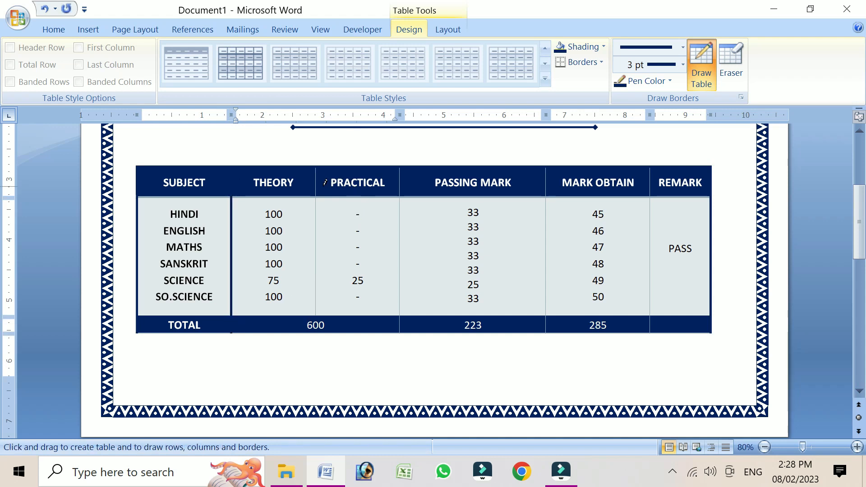
mouse_move(318, 182)
mouse_down()
mouse_move(300, 307)
mouse_move(316, 321)
mouse_up()
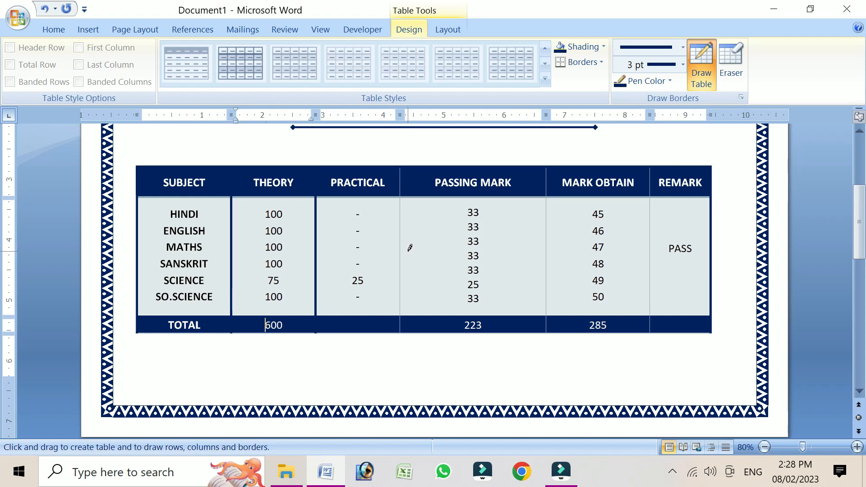
key(ctrl+z)
click(314, 184)
click(315, 208)
click(399, 217)
click(400, 185)
click(546, 180)
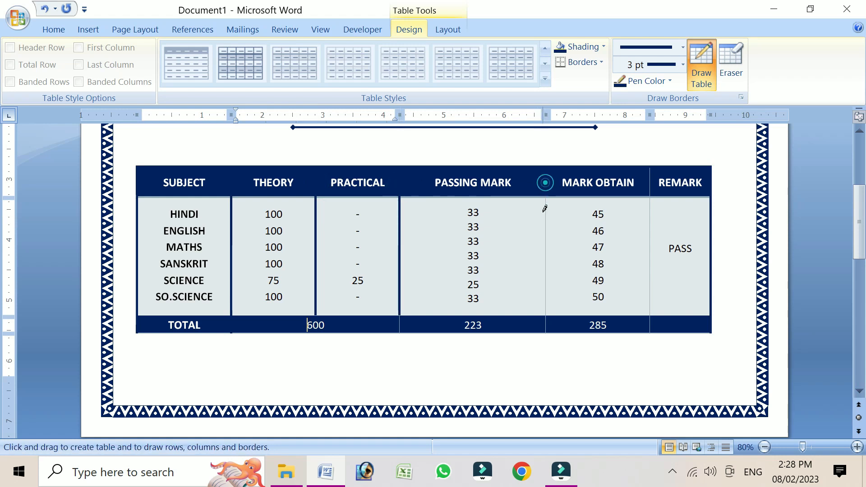
click(546, 212)
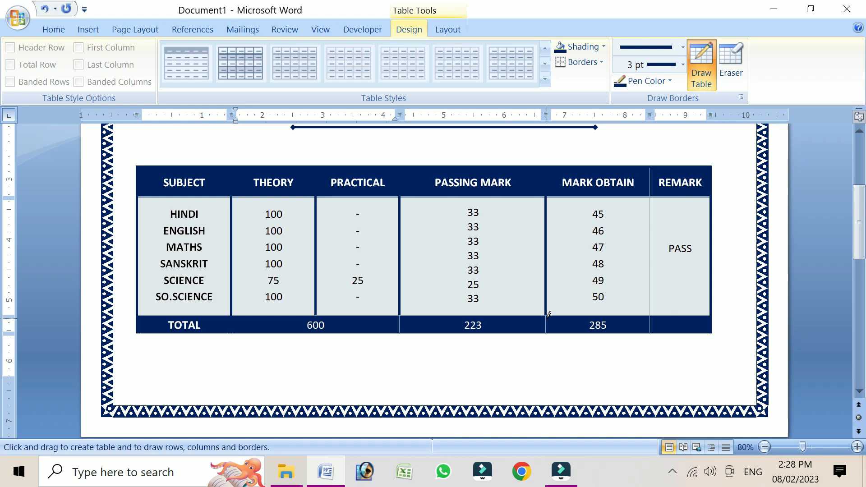
click(546, 321)
click(650, 217)
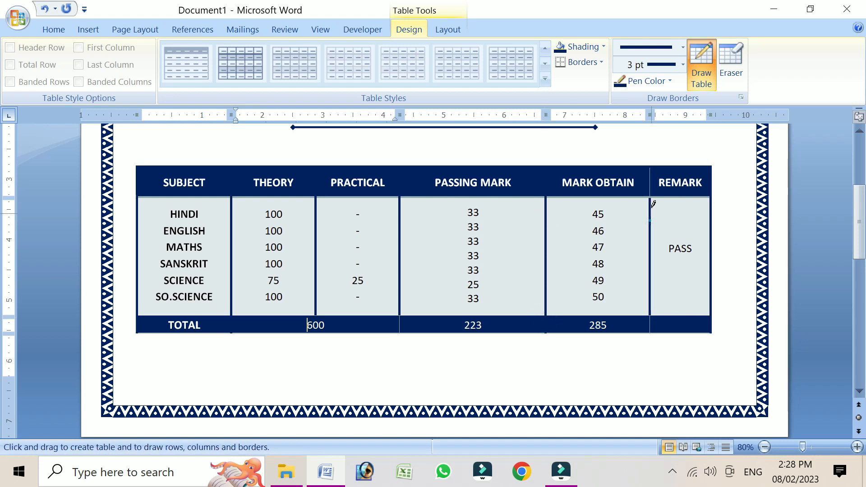
click(650, 187)
click(400, 320)
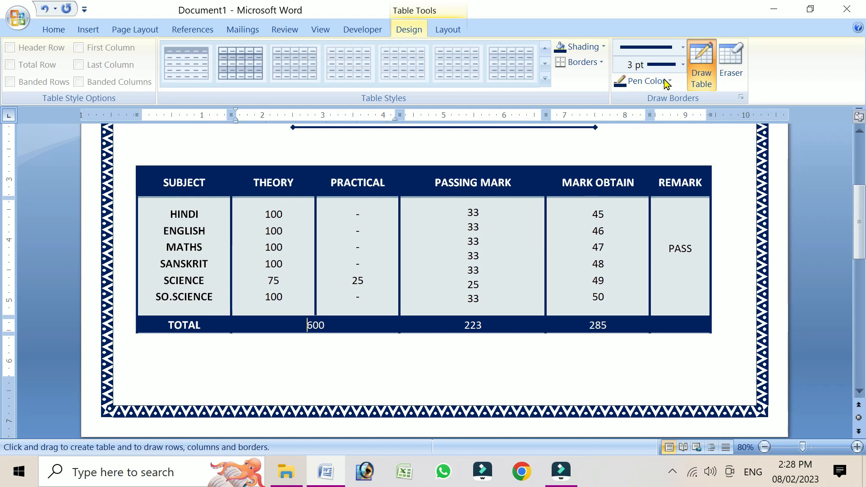
Draw 3 pt white borders between the cells of the header and TOTAL rows and along the header row's lower edge
click(684, 66)
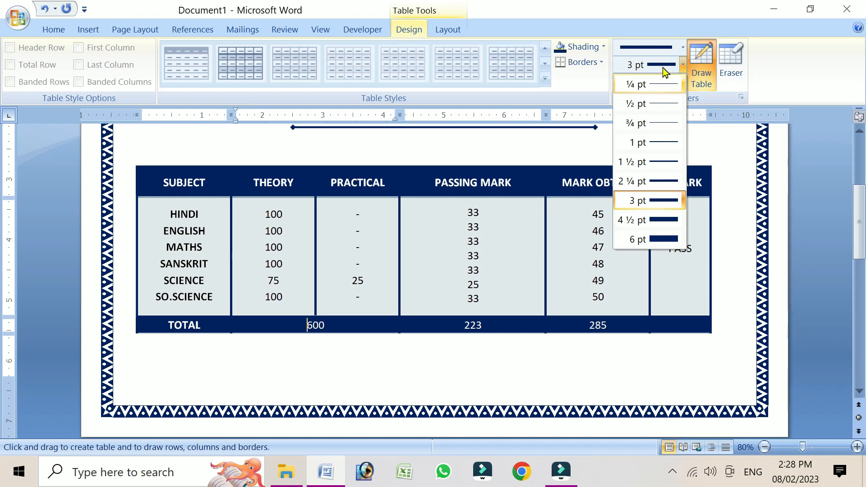
click(662, 67)
click(673, 80)
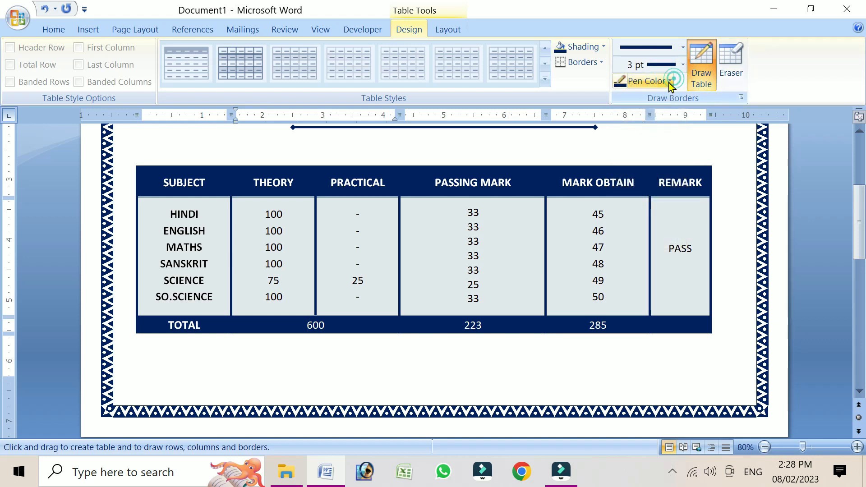
click(620, 124)
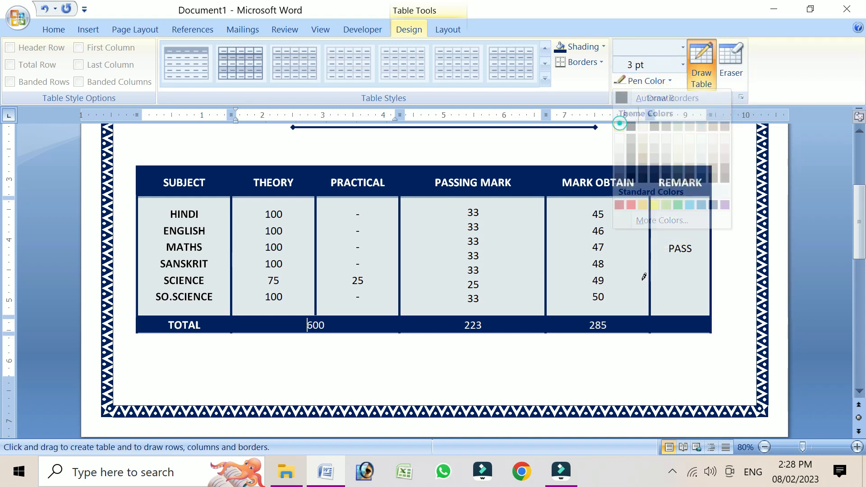
click(646, 324)
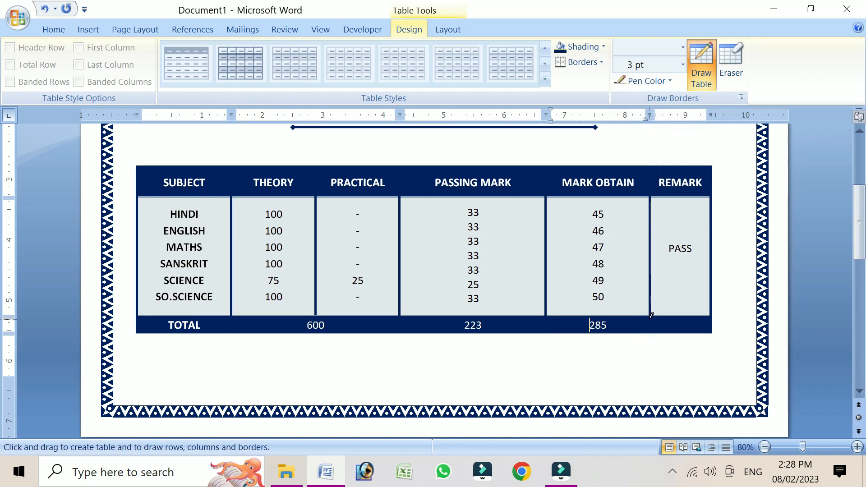
click(650, 186)
click(545, 180)
click(546, 322)
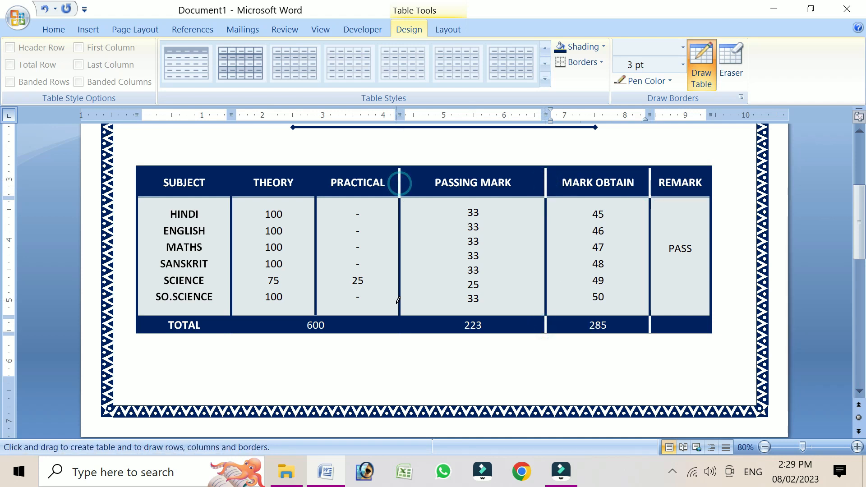
click(400, 323)
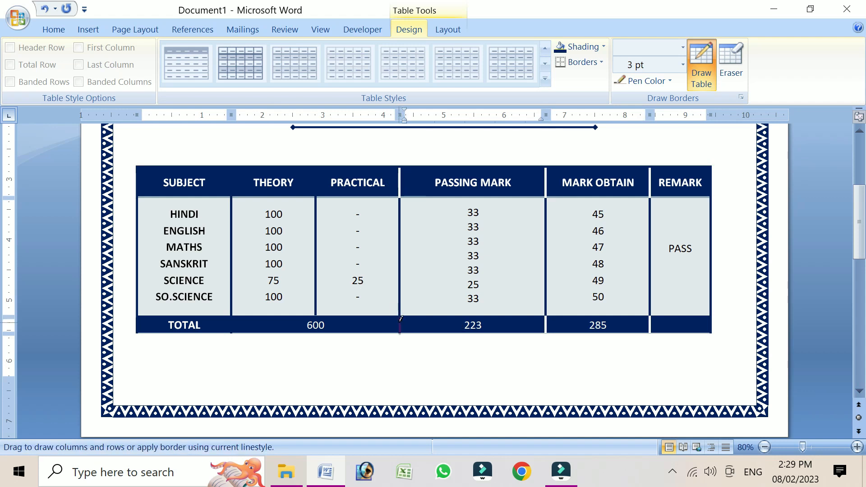
click(311, 181)
click(231, 178)
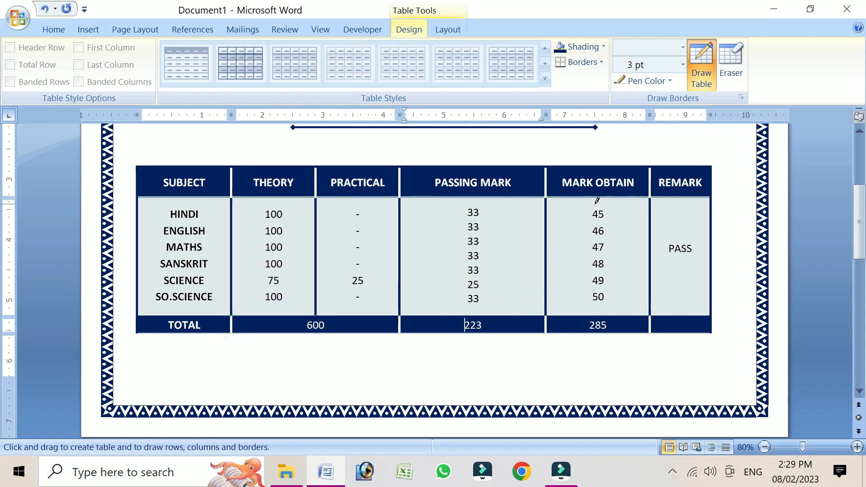
mouse_move(148, 193)
mouse_down()
mouse_move(575, 193)
mouse_move(681, 202)
mouse_move(697, 194)
mouse_move(681, 200)
mouse_up()
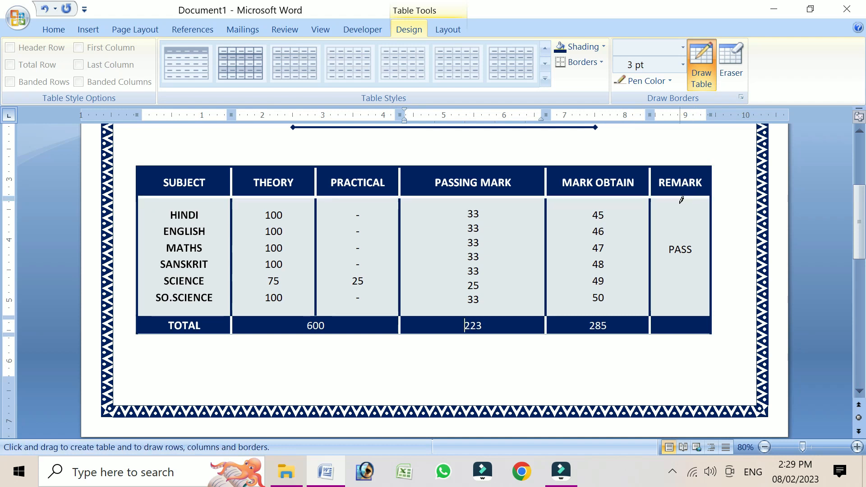
Draw a 3 pt white border along the header row's upper edge and stop drawing borders
drag(162, 163, 690, 162)
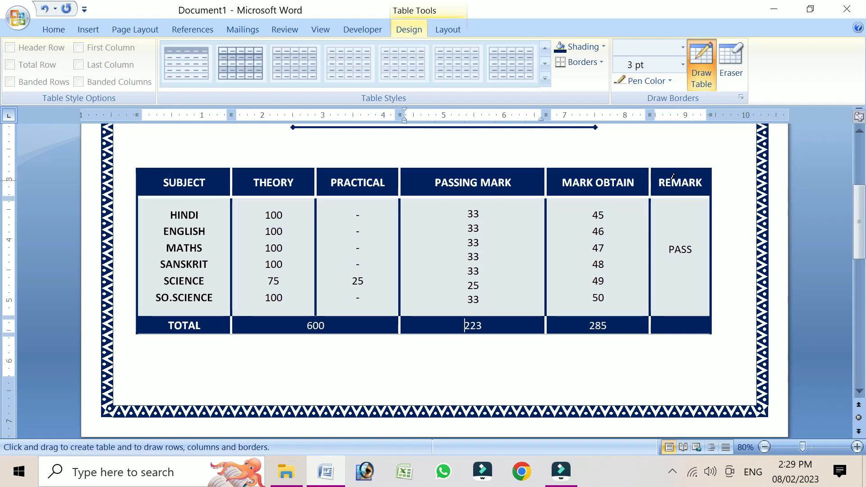
click(701, 63)
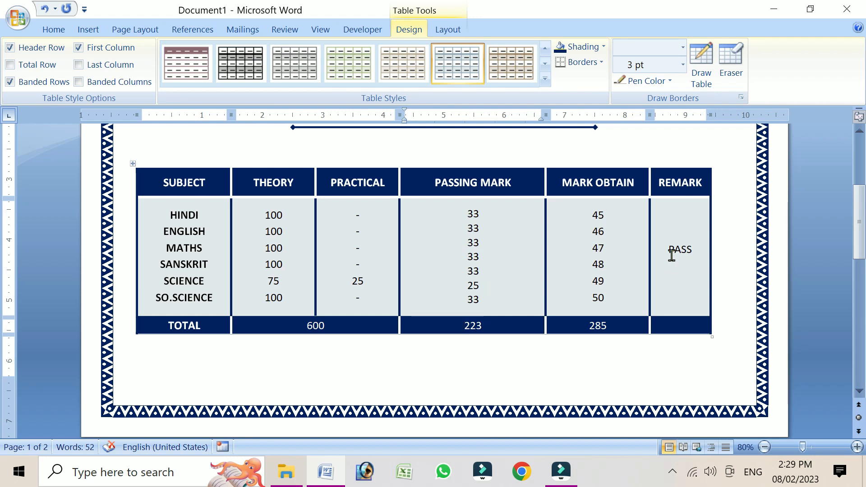
Copy PASS from the REMARK column into the TOTAL row's REMARK cell and remove the extra blank line there
double_click(694, 248)
key(ctrl+c)
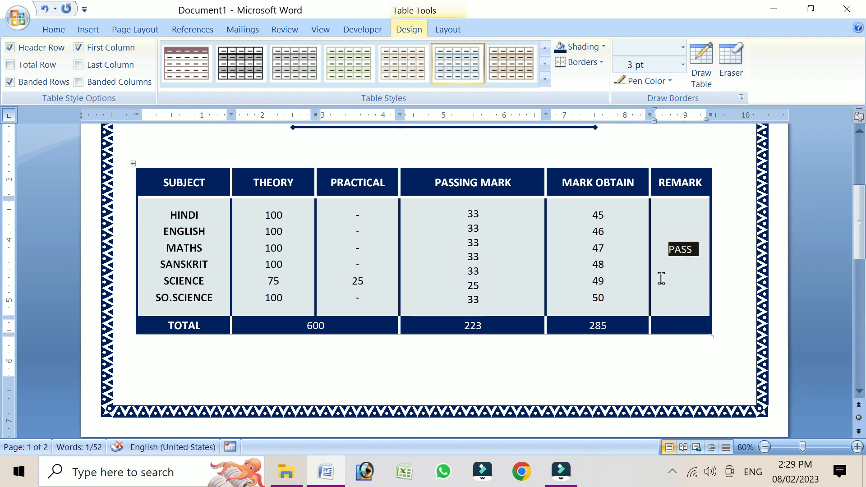
click(683, 322)
key(ctrl+v)
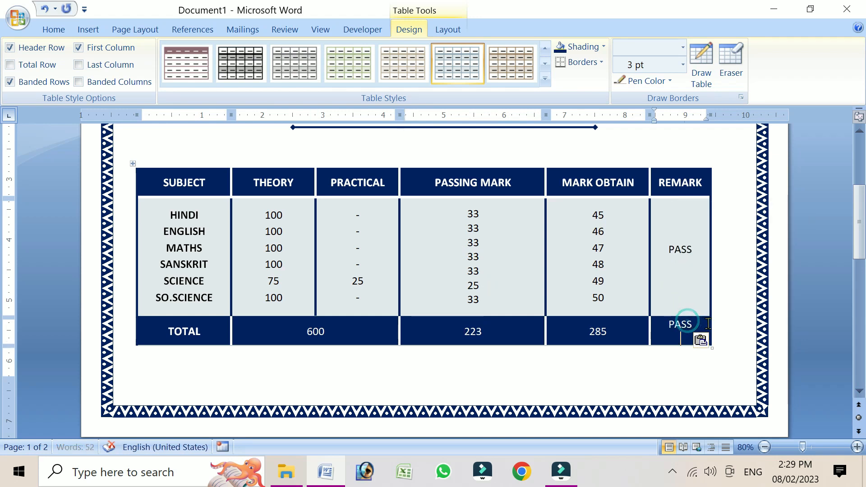
key(BackSpace)
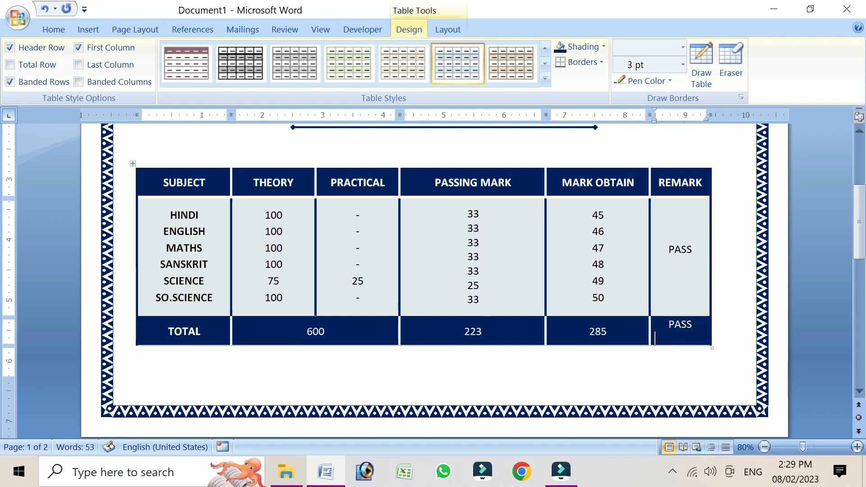
key(BackSpace)
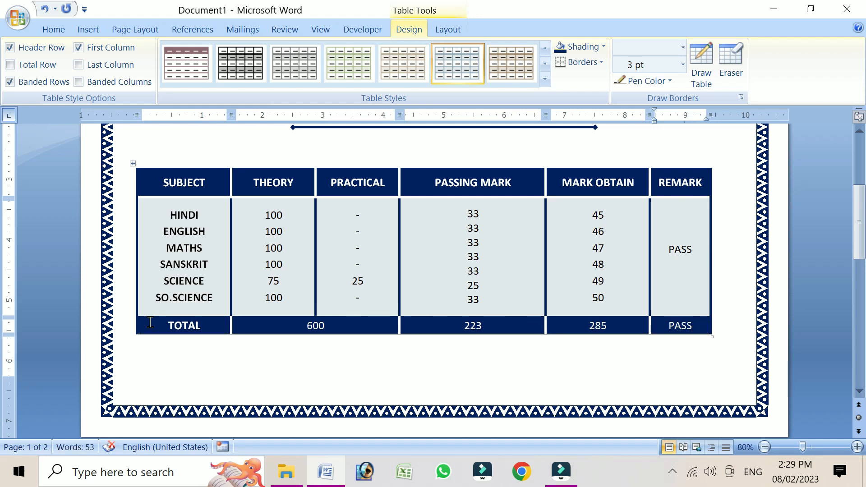
Make all the text in the TOTAL row bold
click(148, 322)
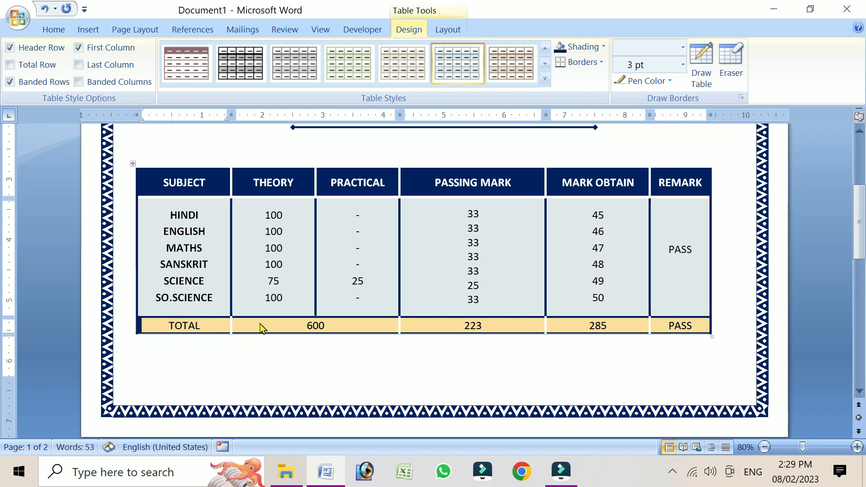
key(ctrl+b)
click(464, 337)
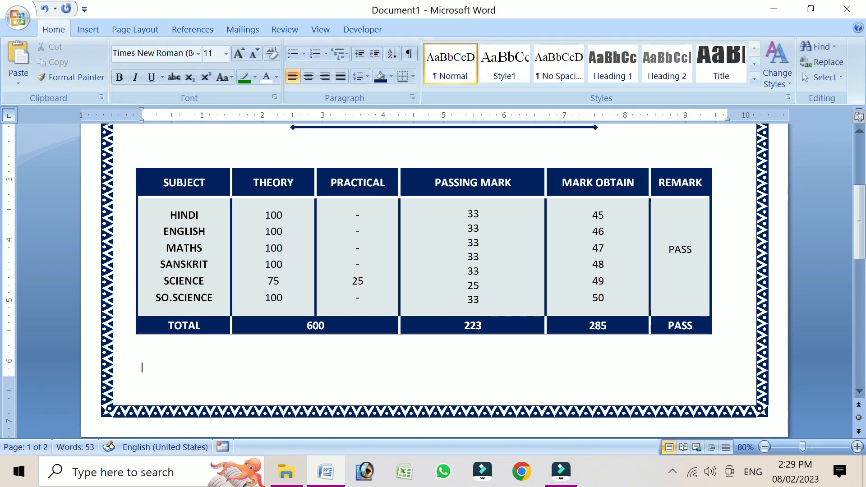
Draw a text box about 10.08" wide and 0.33" high below the table, containing SEAL OF ACADEMY and SIGNATURE OF DIRECTOR
click(88, 29)
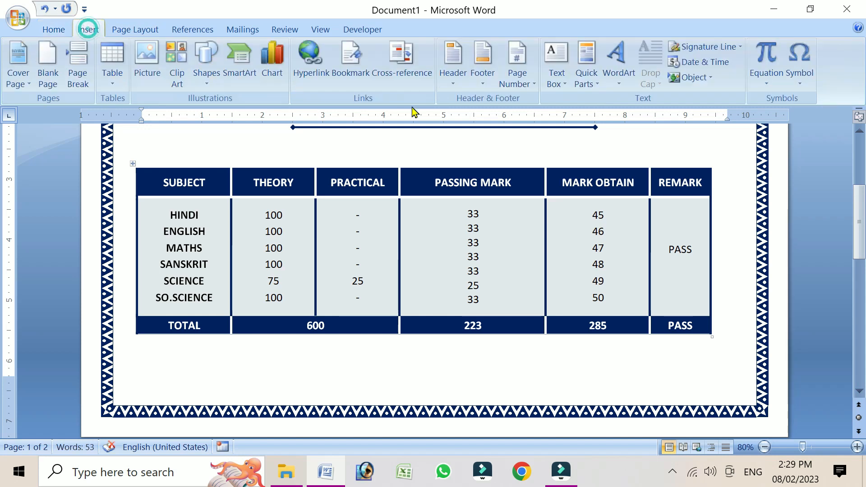
click(556, 72)
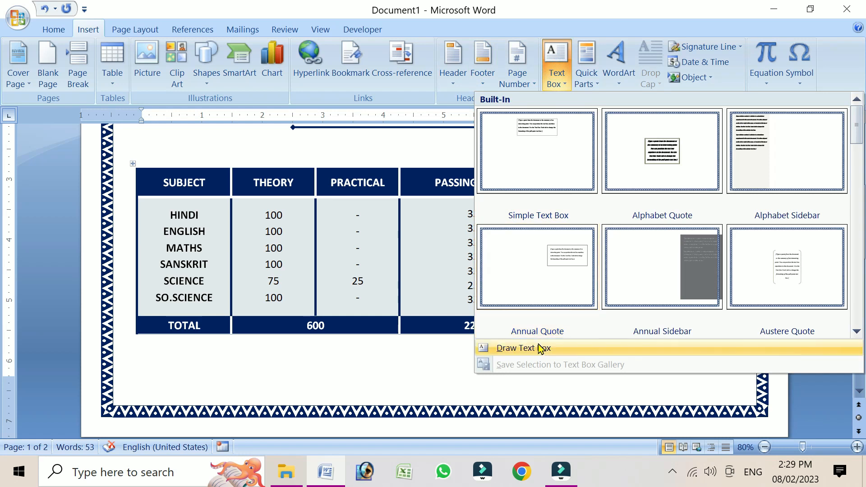
click(523, 348)
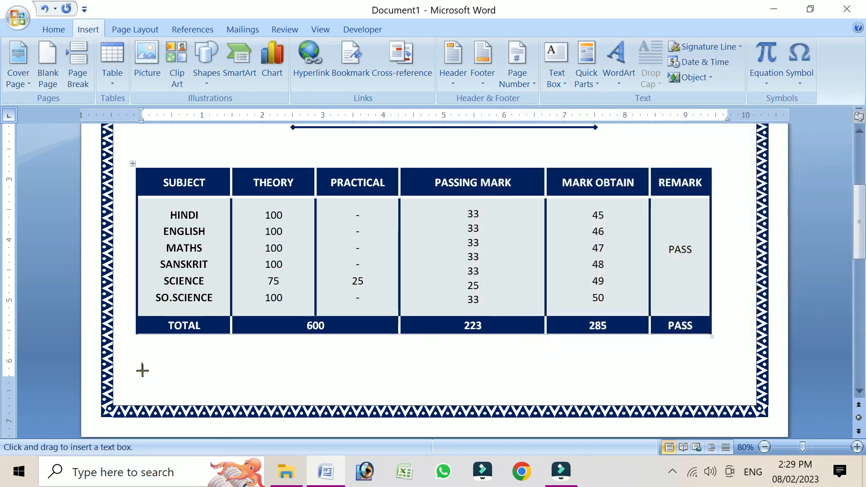
mouse_move(138, 372)
mouse_down()
mouse_move(560, 404)
mouse_move(747, 392)
mouse_up()
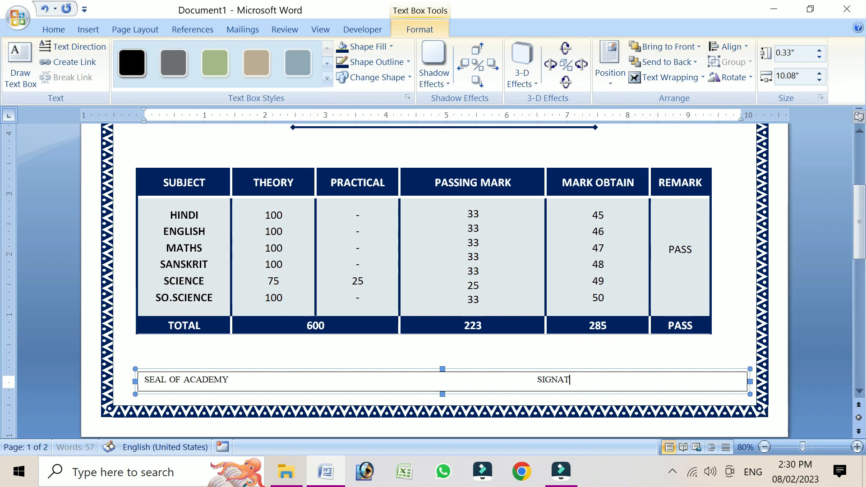
text(CTOR)
Format all the text in the new text box as bold, centered Calibri at size 12
key(ctrl+a)
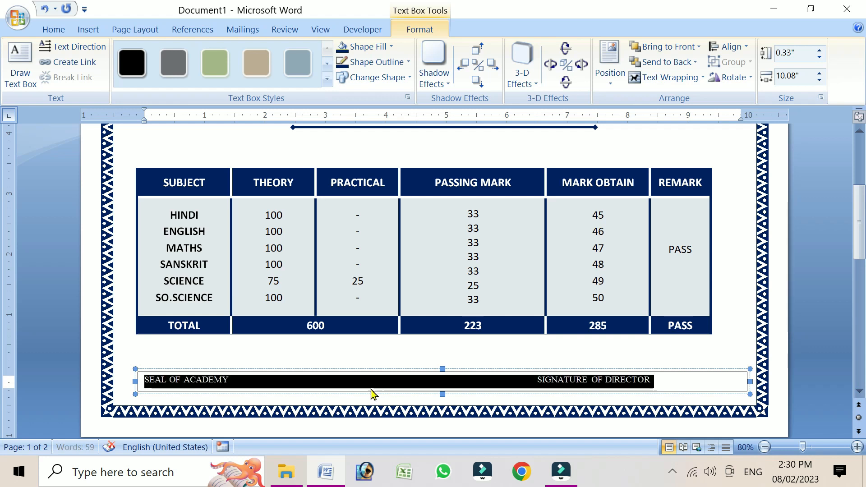
click(66, 30)
click(142, 53)
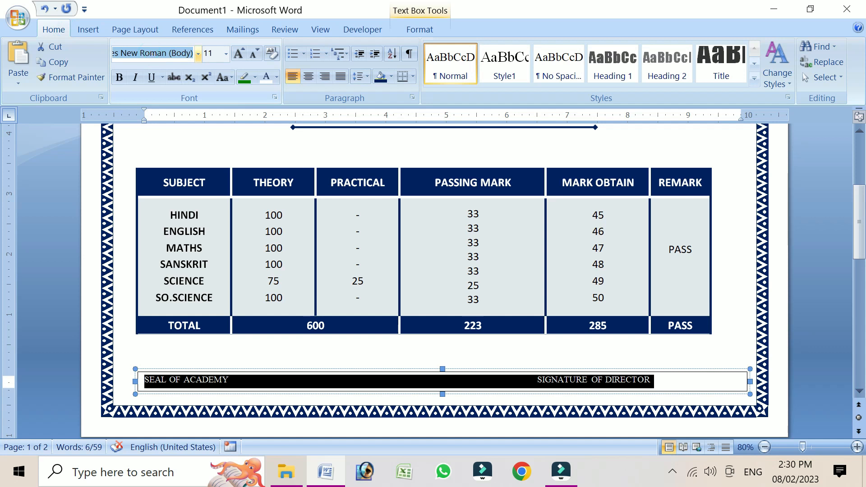
text(Calibri)
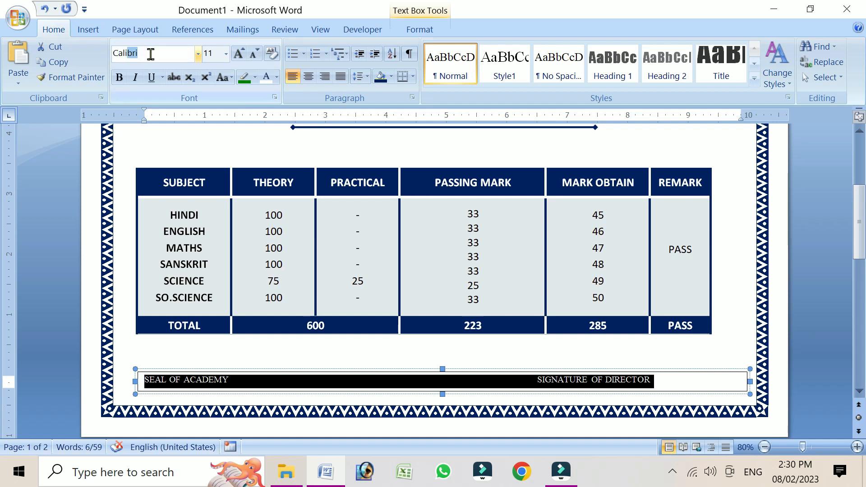
key(Return)
click(216, 54)
text(1)
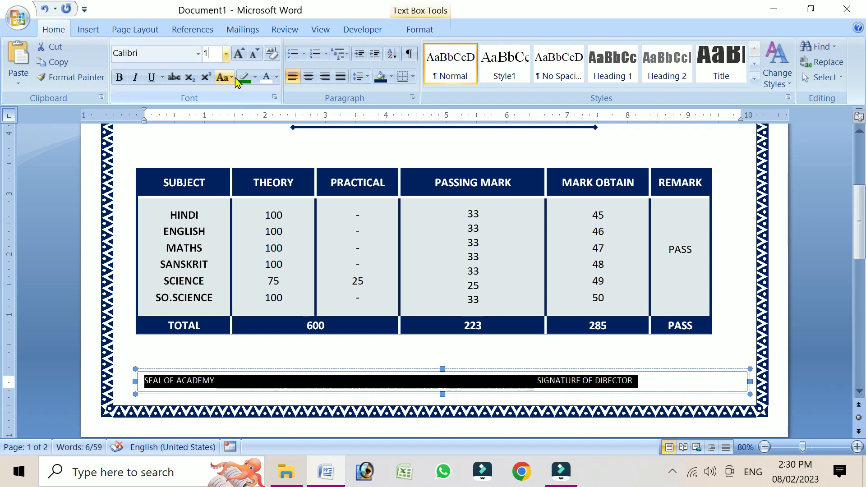
text(2)
key(Return)
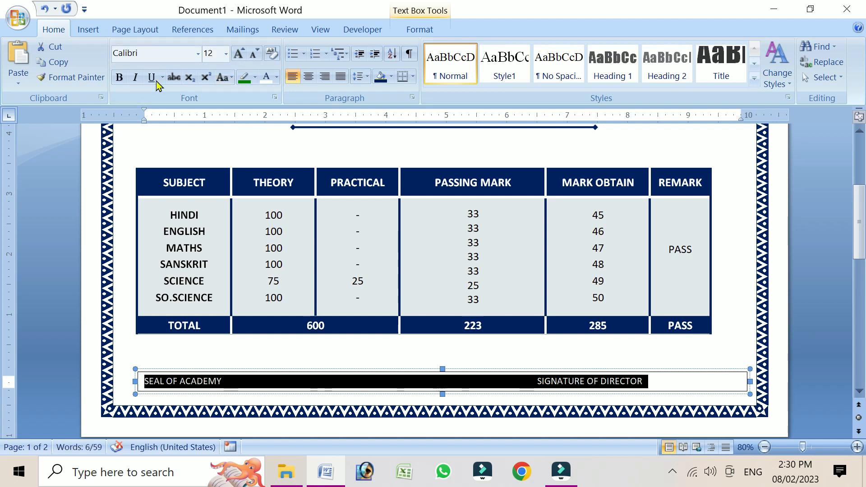
click(119, 78)
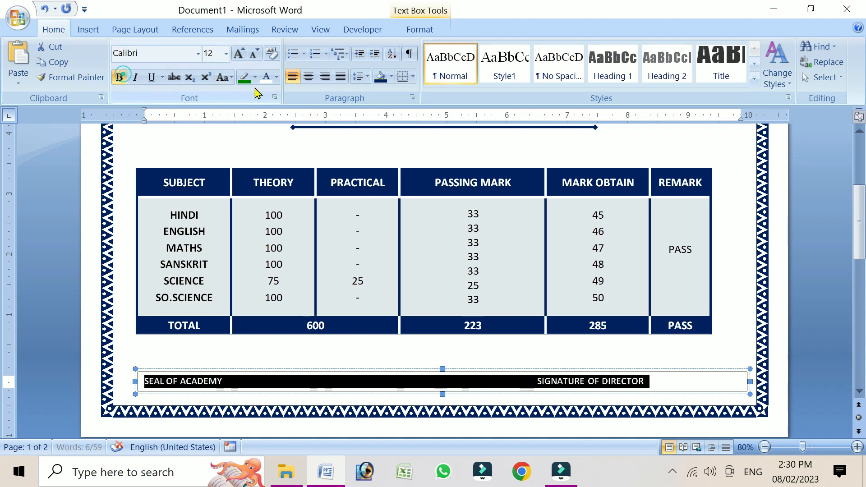
click(310, 80)
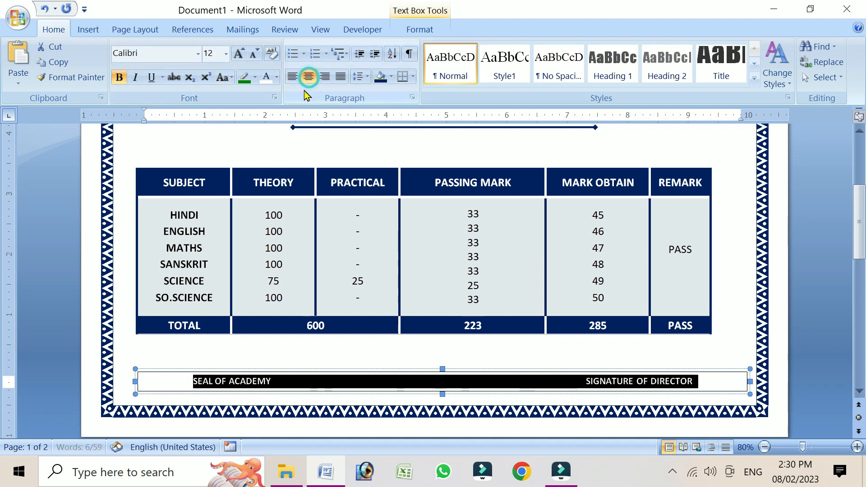
Widen the gap before SIGNATURE OF DIRECTOR so the two captions sit near opposite ends of the text box
click(584, 382)
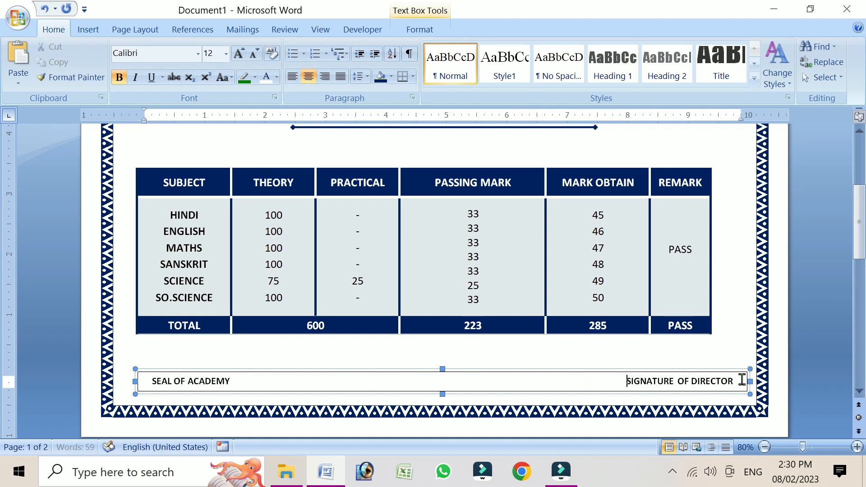
drag(740, 381, 143, 380)
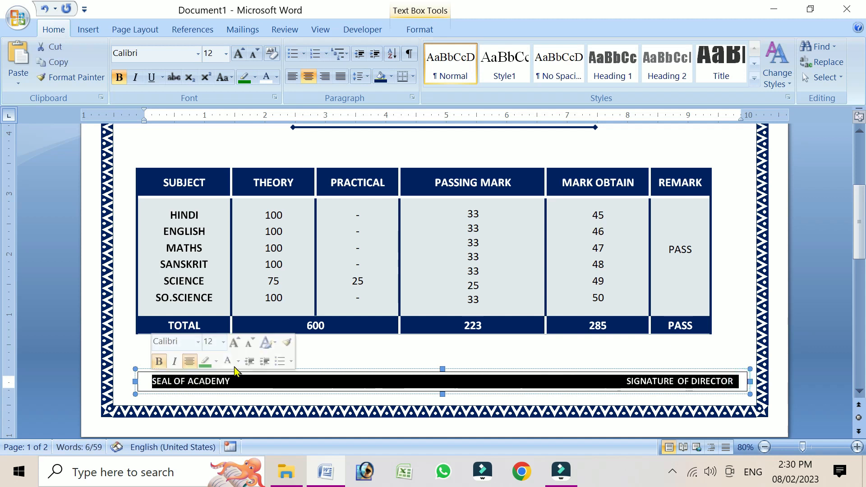
click(204, 381)
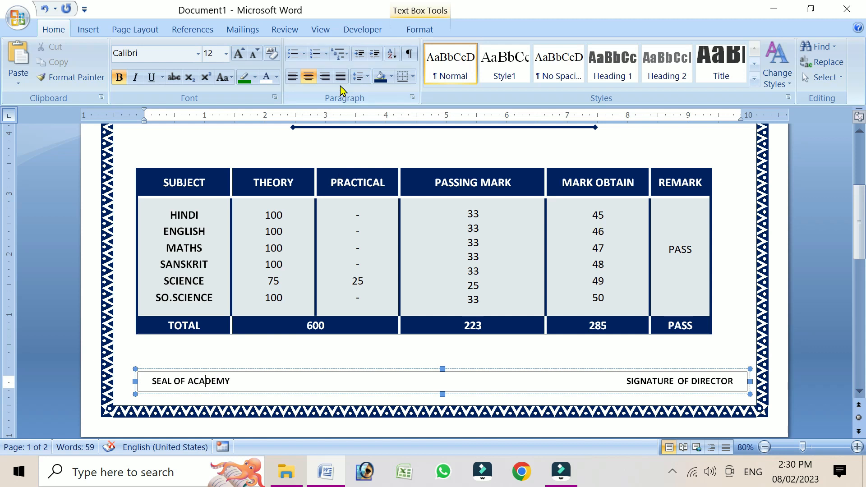
Remove the fill and outline from the seal and signature text box
click(432, 30)
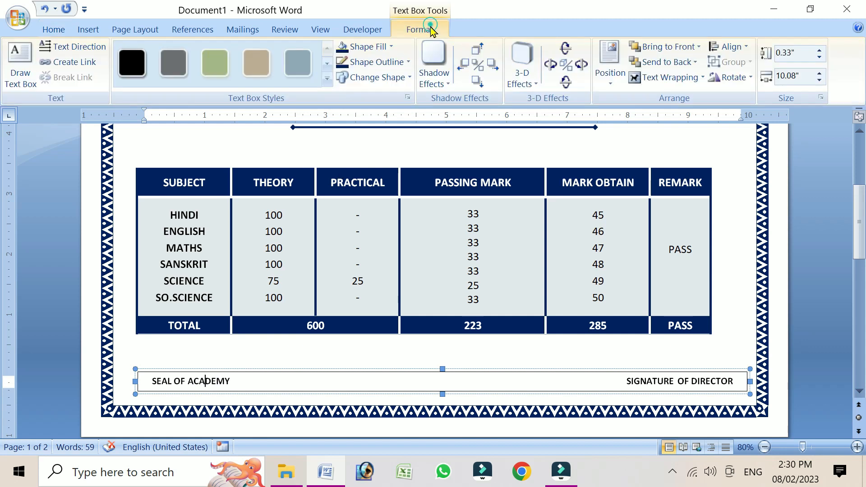
click(390, 48)
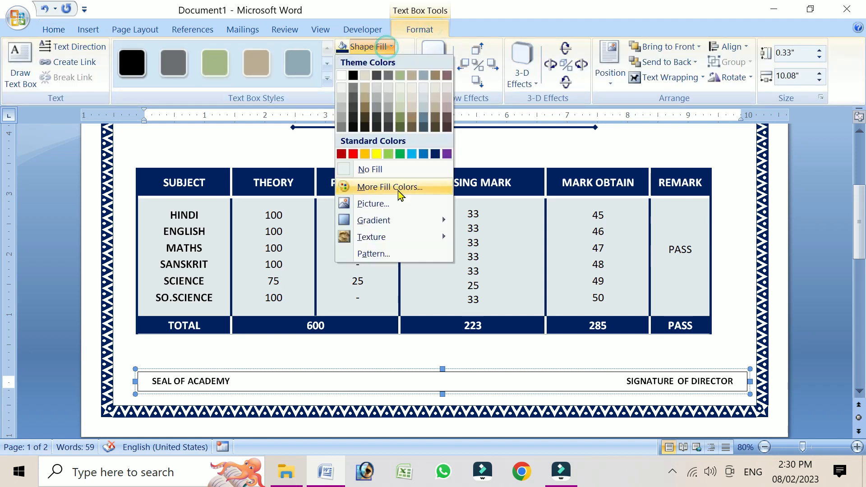
click(368, 170)
click(378, 68)
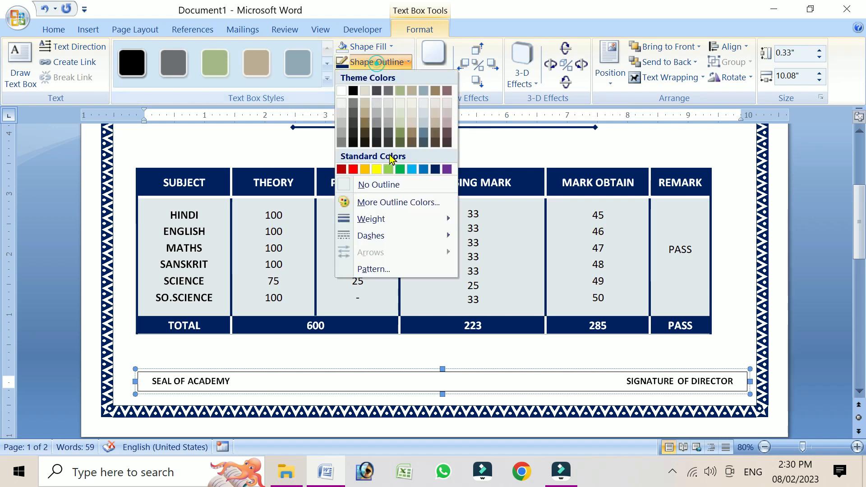
click(387, 185)
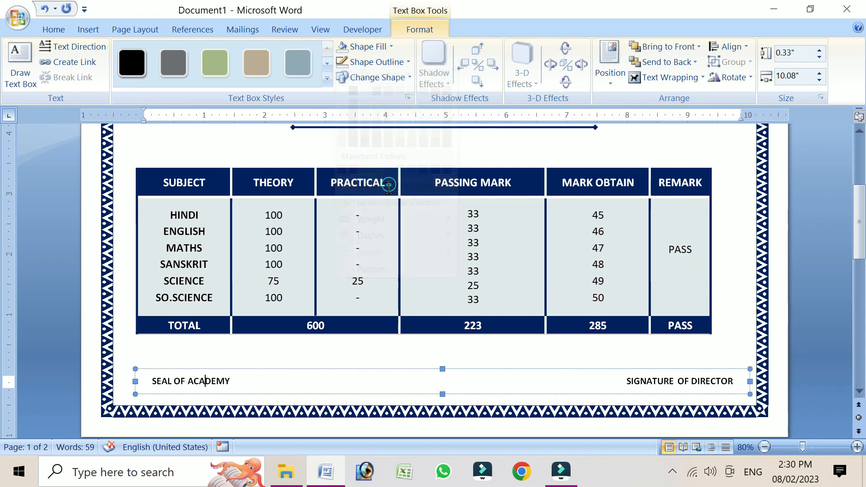
Move the seal and signature text box slightly down, close to the page's lower border
click(426, 370)
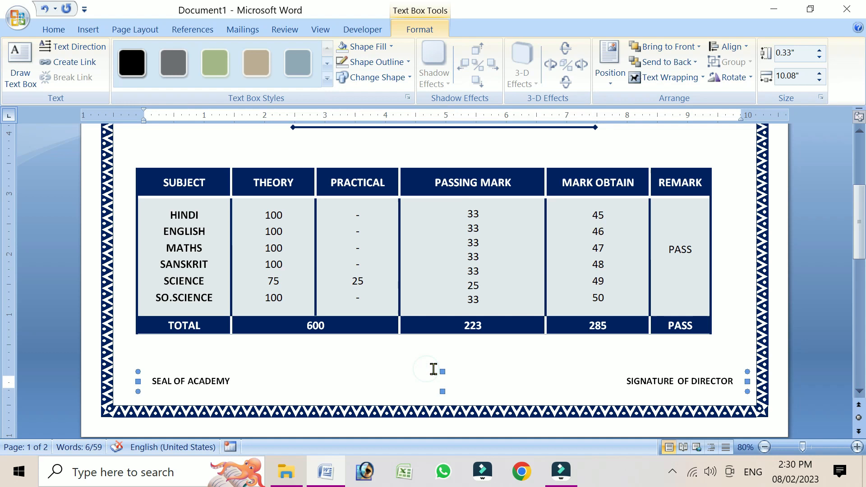
key(Down)
key(Down)
key(Down)
key(Down)
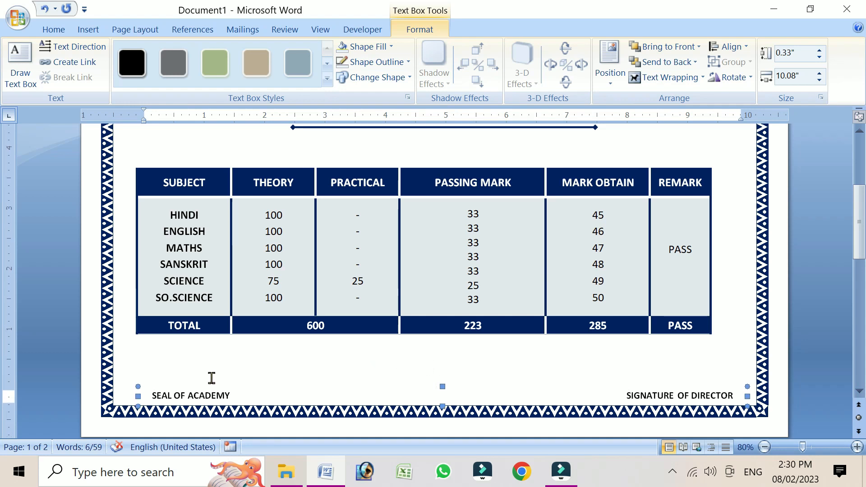
click(87, 29)
click(206, 58)
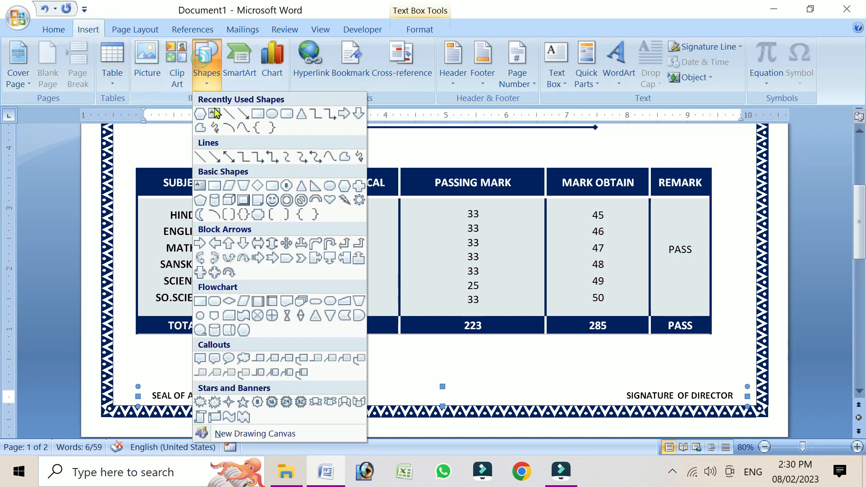
click(233, 115)
mouse_move(624, 384)
mouse_down()
mouse_move(729, 379)
mouse_move(741, 386)
mouse_up()
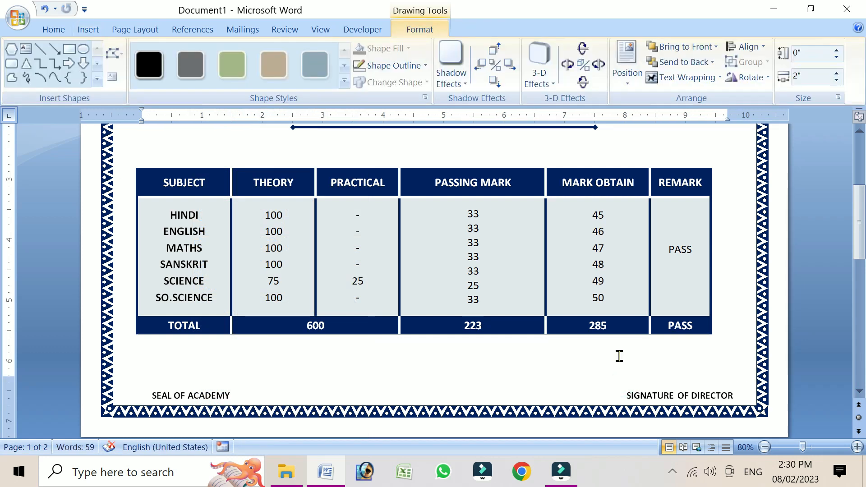
key(ctrl+z)
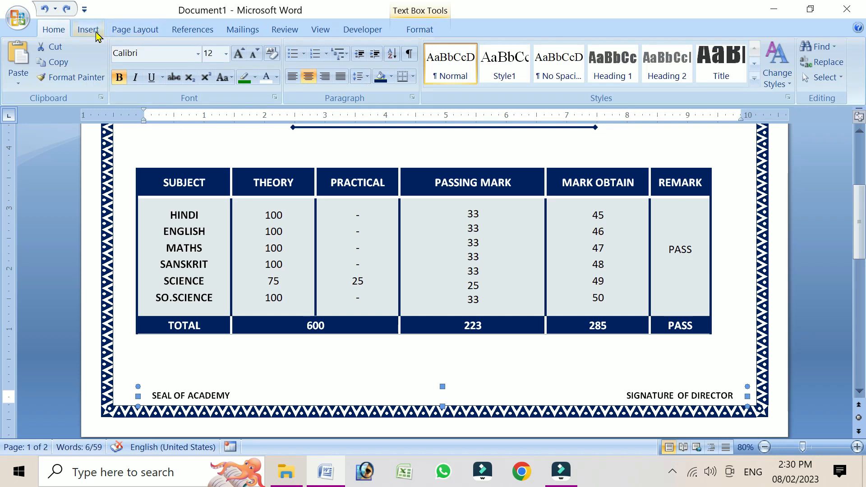
Draw a horizontal straight line about 2.04" long just above SIGNATURE OF DIRECTOR
click(94, 31)
click(207, 61)
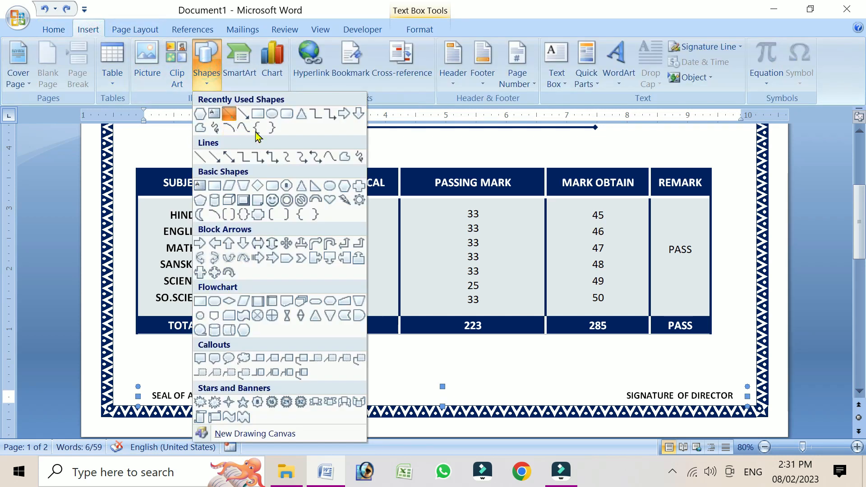
click(229, 114)
drag(616, 374, 740, 378)
Give the line above SIGNATURE OF DIRECTOR a 1½ pt weight and a dotted dash style
click(393, 65)
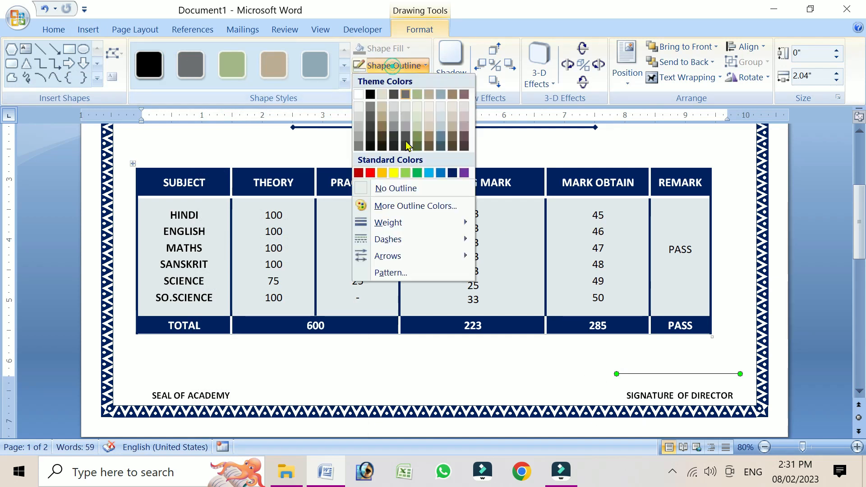
click(399, 223)
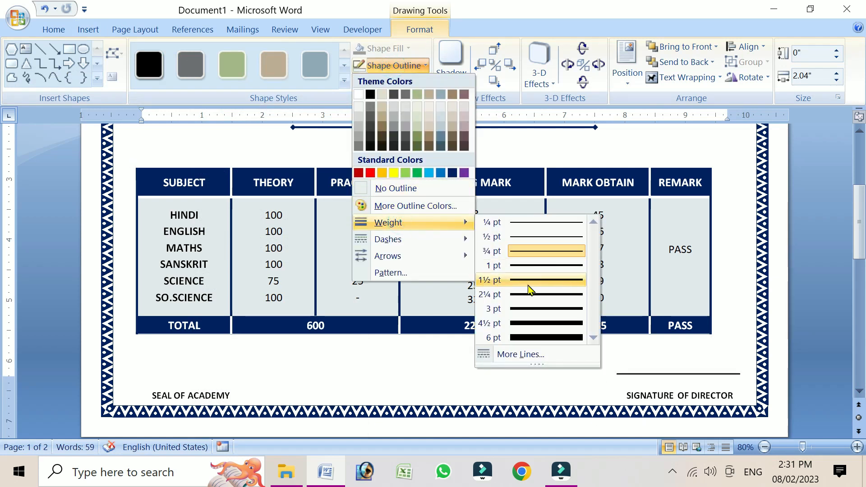
click(529, 288)
click(394, 66)
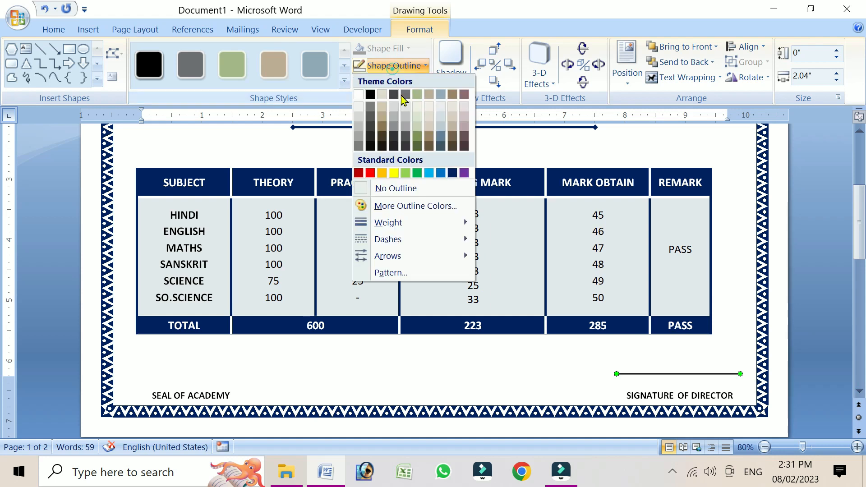
mouse_move(415, 243)
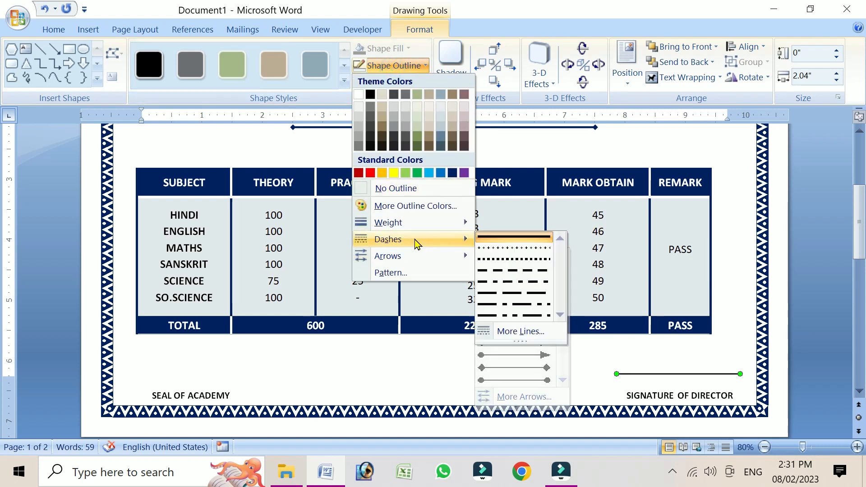
click(506, 258)
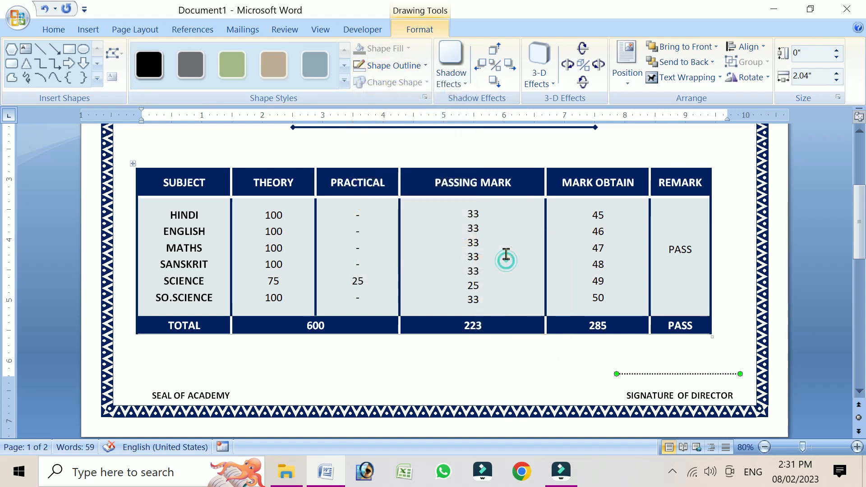
Color the signature line standard dark blue and nudge it down to sit closely above SIGNATURE OF DIRECTOR
click(394, 66)
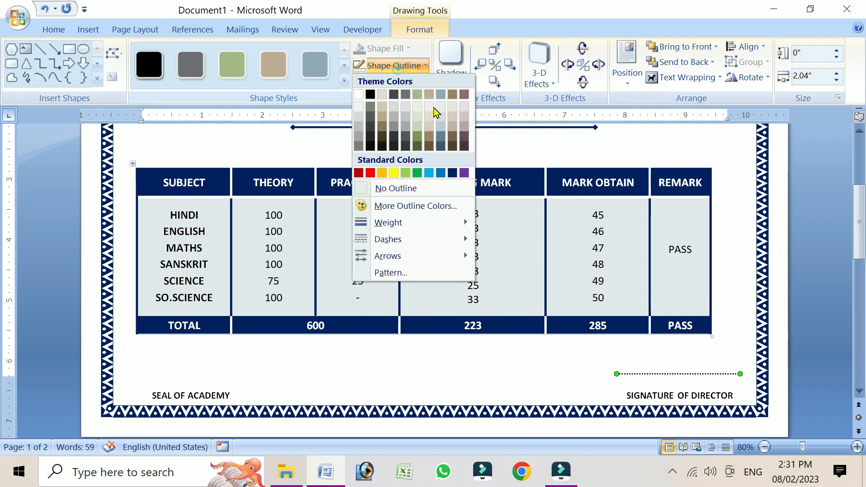
click(452, 172)
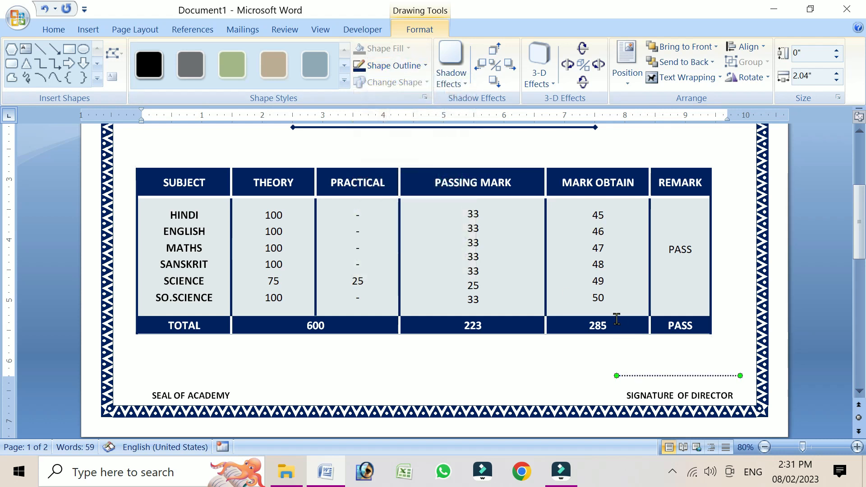
key(ctrl+Down)
key(ctrl+Down)
key(ctrl+Down)
key(ctrl+Up)
key(ctrl+Up)
Color the SEAL OF ACADEMY and SIGNATURE OF DIRECTOR captions standard dark blue
click(683, 395)
key(ctrl+a)
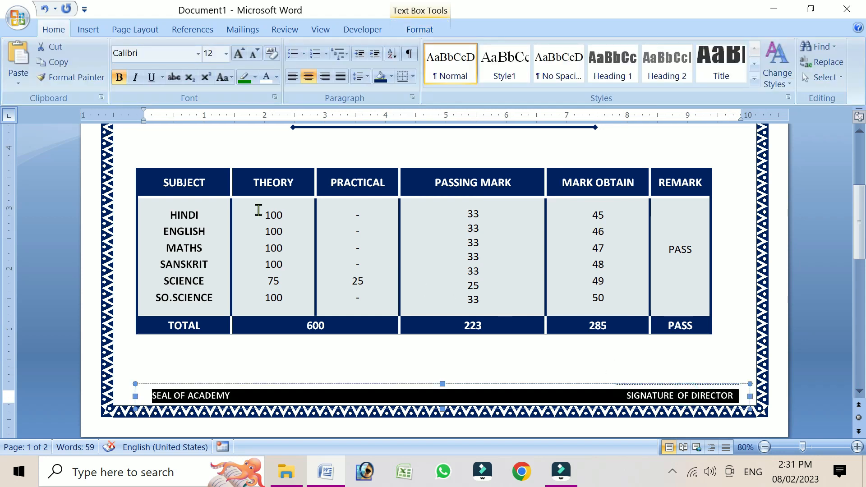
click(277, 77)
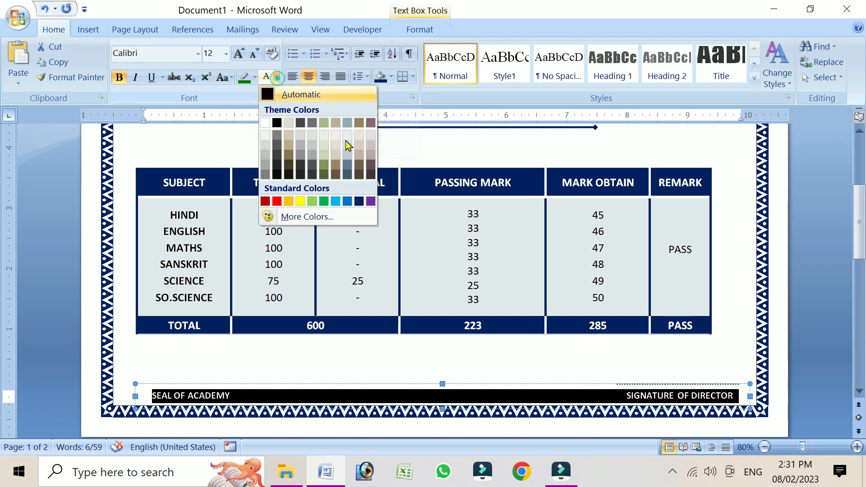
click(359, 202)
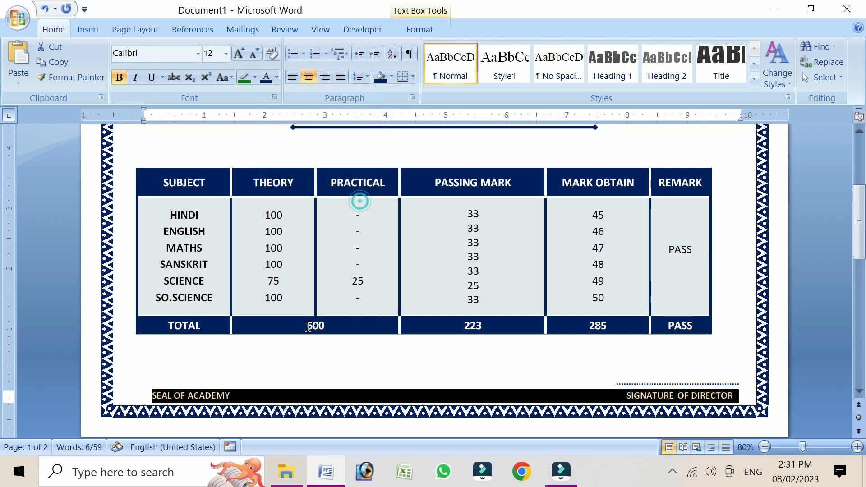
click(244, 389)
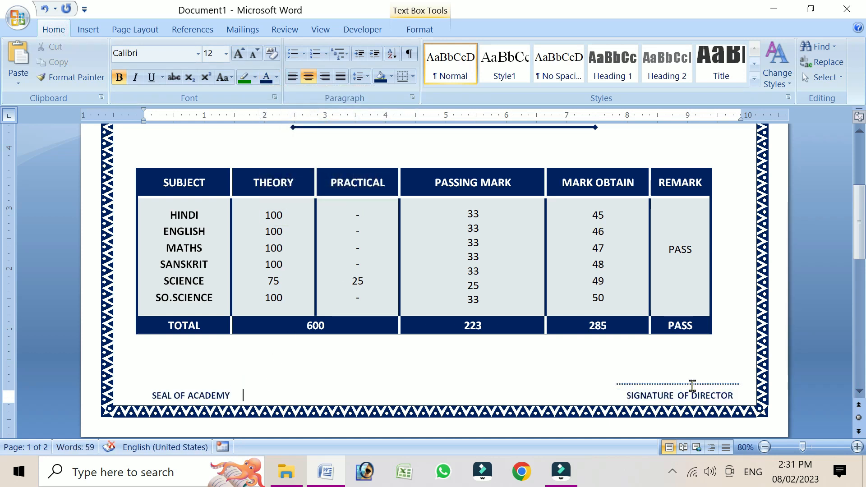
Check the whole marksheet in print preview and return to editing
scroll(546, 358, up, 2)
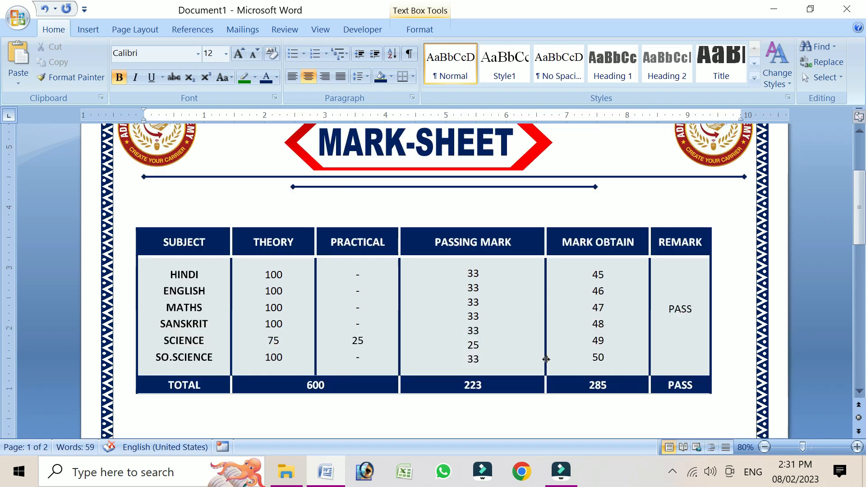
key(ctrl+F2)
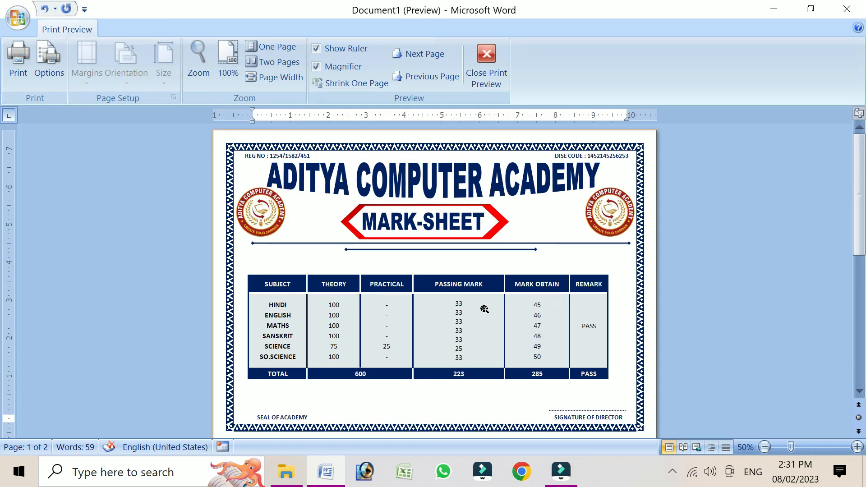
click(486, 68)
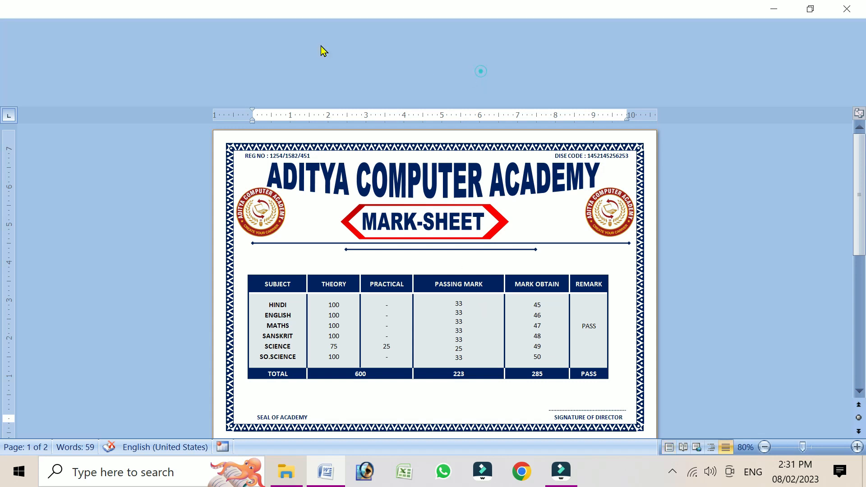
Draw a rectangle about 10.56" wide and 7.24" high covering the area inside the first page's border
click(90, 30)
scroll(305, 183, up, 10)
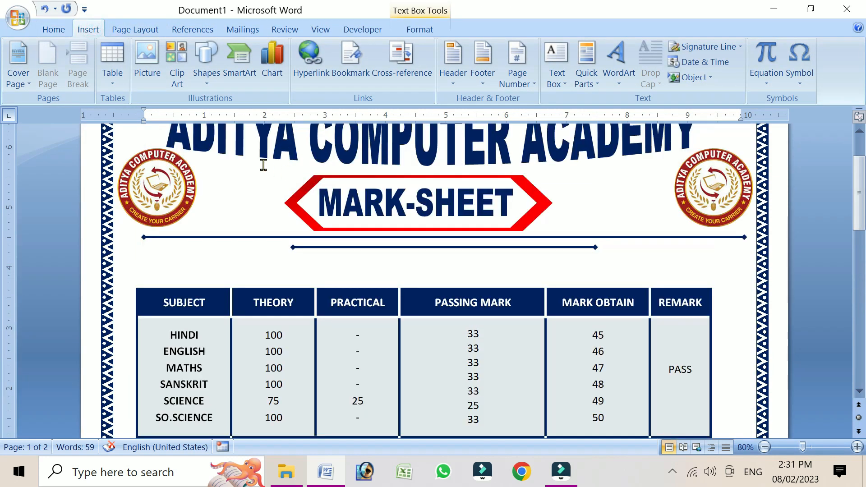
click(207, 58)
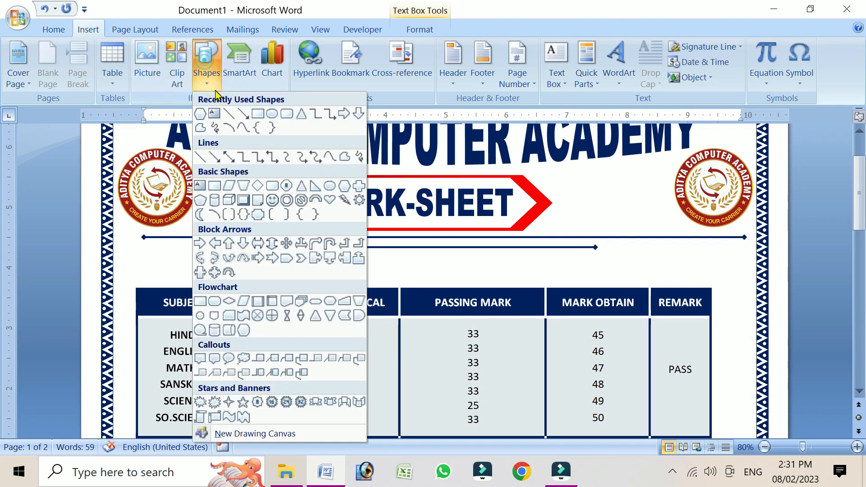
click(258, 118)
scroll(189, 195, up, 3)
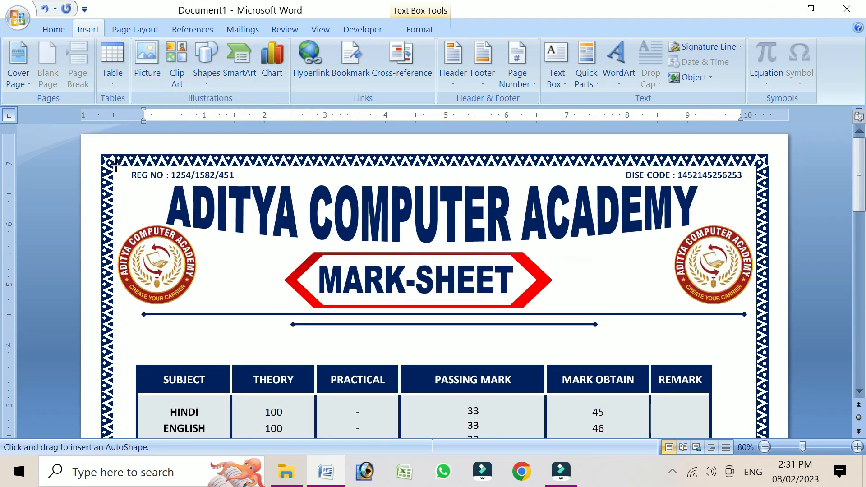
drag(115, 166, 749, 132)
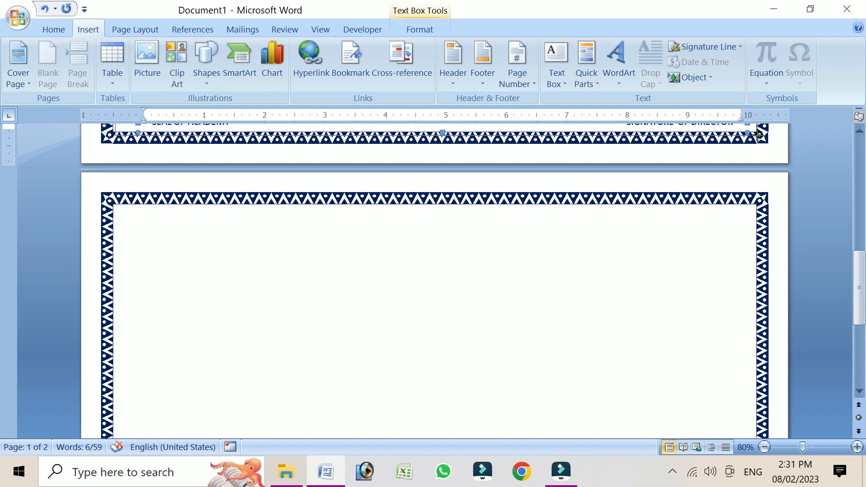
Nudge the large rectangle sideways and widen it to about 10.7" so it meets both side borders
scroll(487, 315, up, 10)
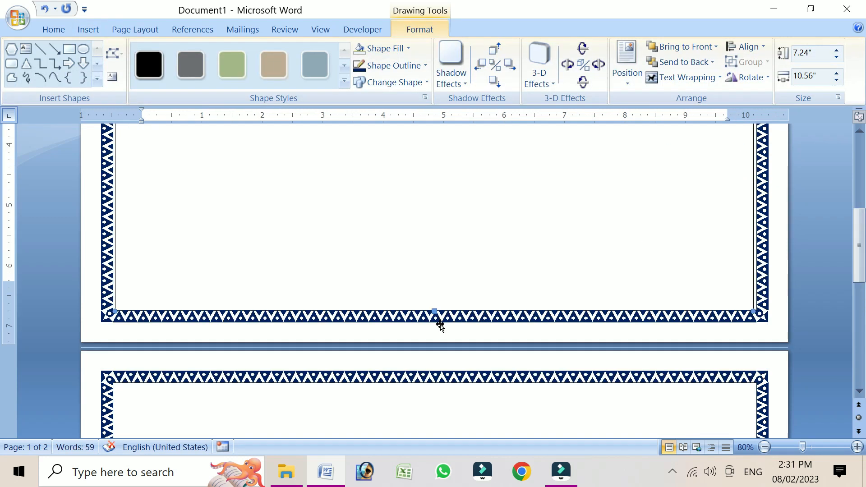
key(ctrl+Right)
key(ctrl+Right)
key(ctrl+Right)
key(ctrl+Right)
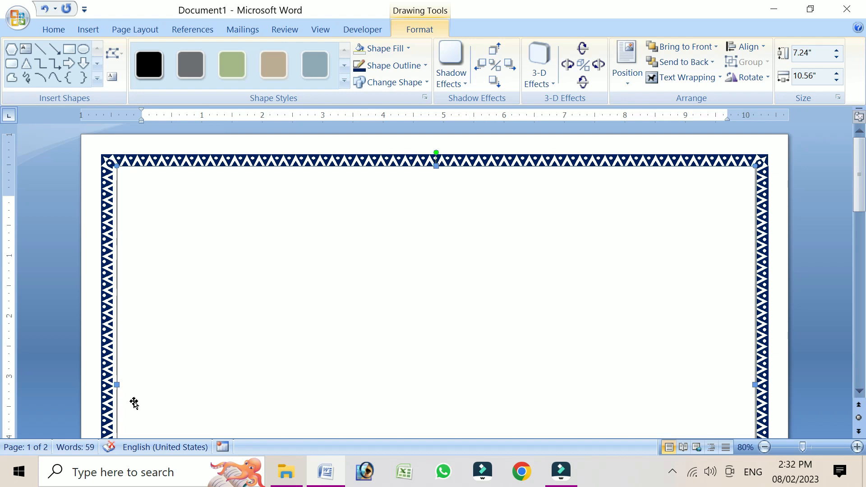
drag(113, 384, 108, 384)
key(ctrl+Right)
key(ctrl+Right)
key(ctrl+Right)
scroll(496, 351, down, 10)
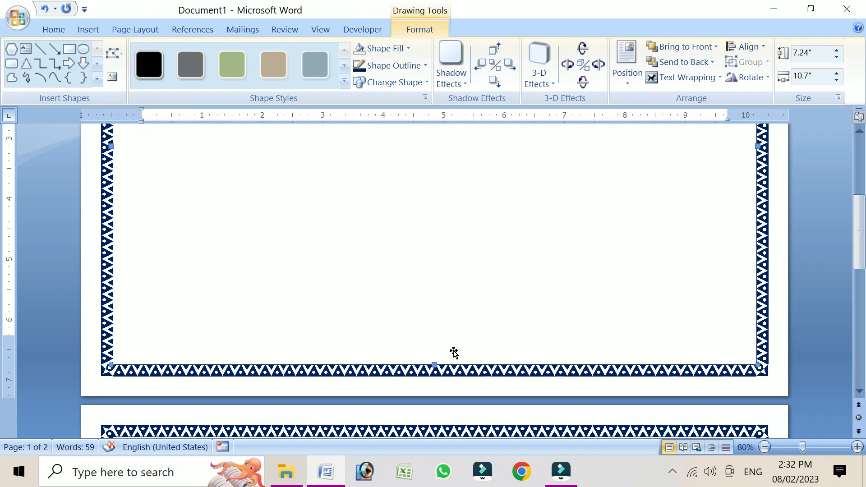
Fill the large rectangle with the white marble texture
click(408, 49)
mouse_move(432, 241)
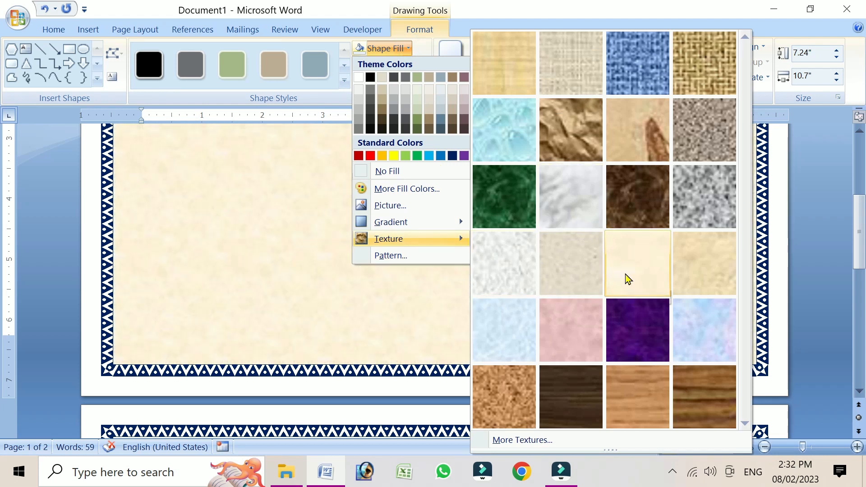
click(566, 196)
Send the marble rectangle to the back and behind the text so it serves as the page background
scroll(496, 293, up, 5)
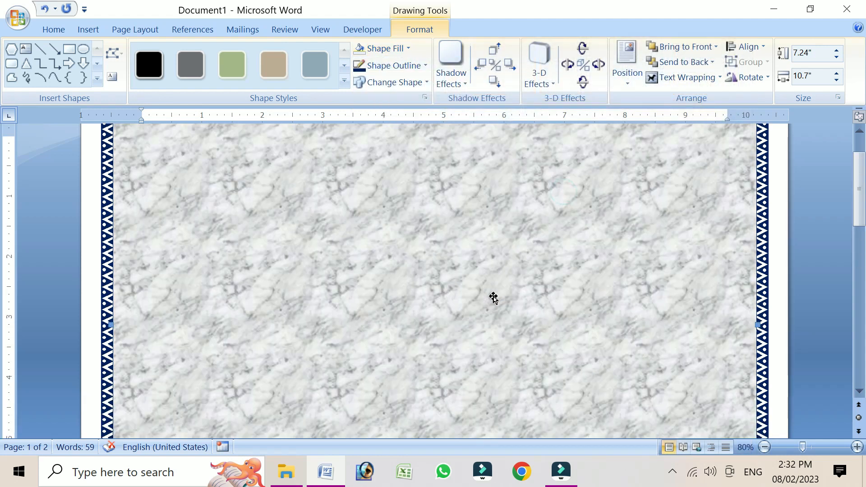
scroll(493, 298, up, 2)
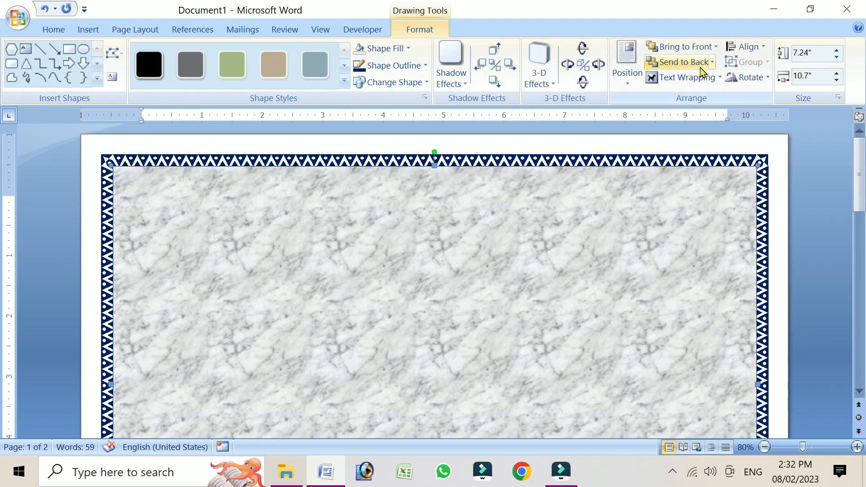
click(711, 62)
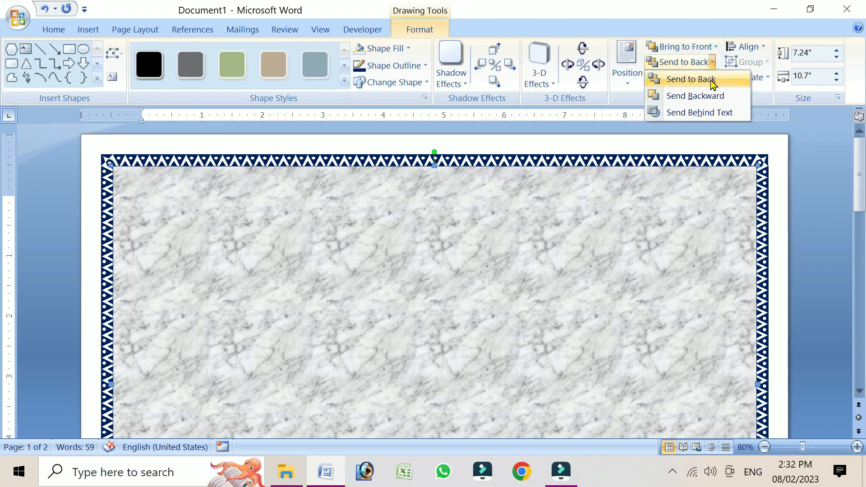
click(711, 79)
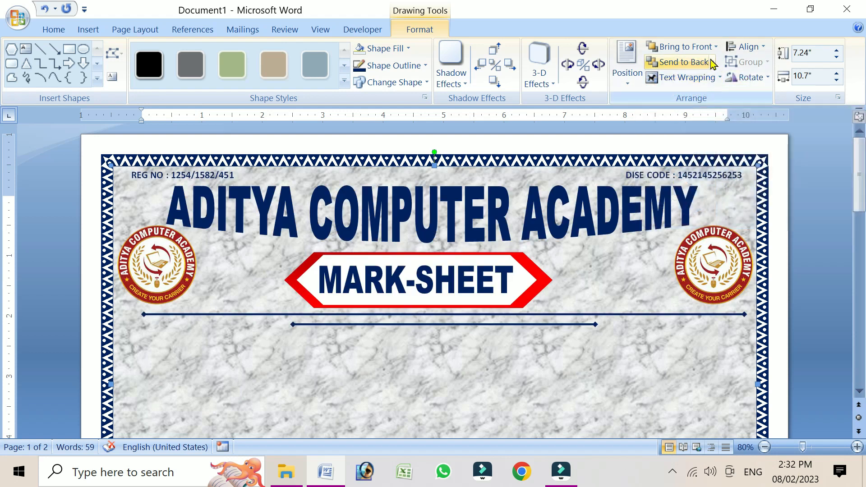
click(712, 61)
click(714, 116)
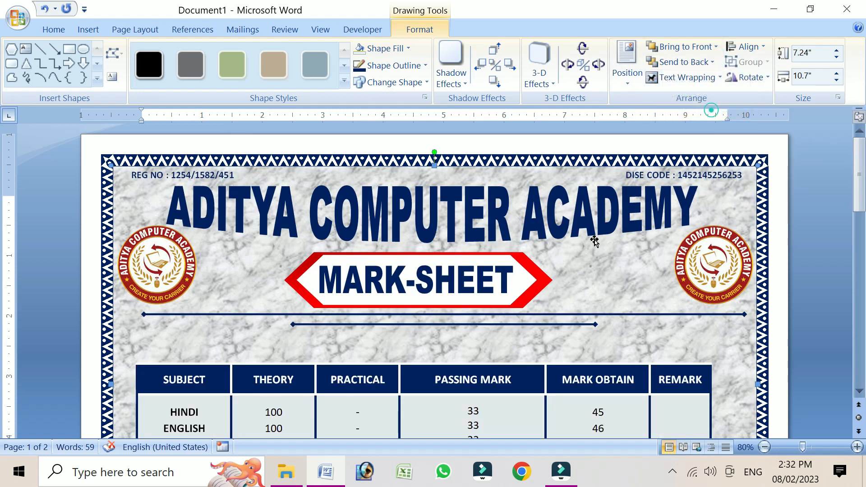
Remove the blank second page by deleting its empty paragraph
scroll(502, 256, down, 5)
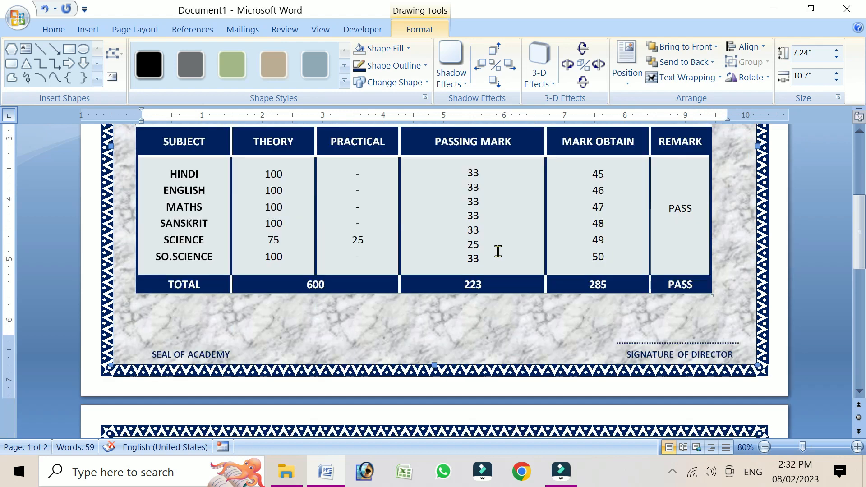
scroll(490, 279, down, 1)
scroll(482, 280, up, 4)
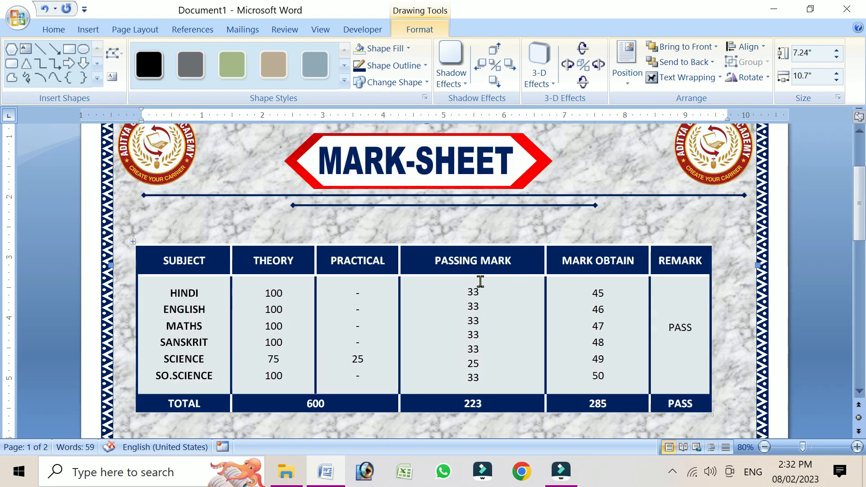
scroll(451, 281, down, 6)
click(183, 295)
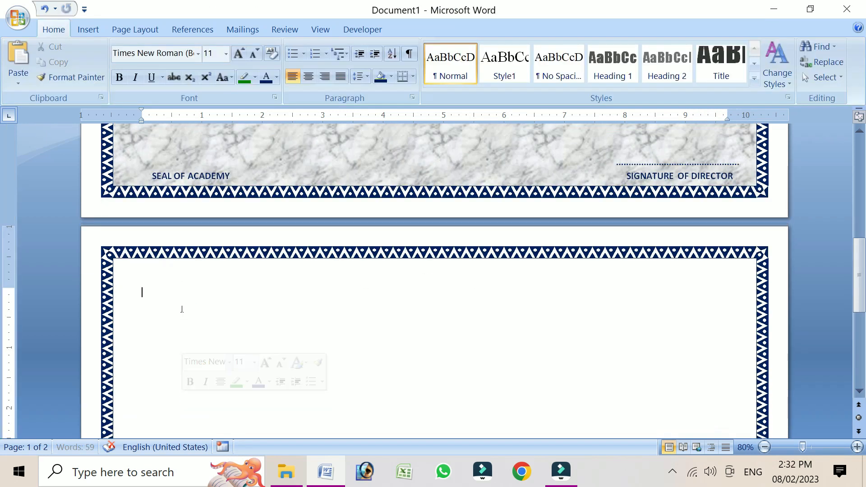
click(162, 277)
key(BackSpace)
Check the marksheet with its marble background in print preview
scroll(203, 298, up, 8)
scroll(218, 295, up, 3)
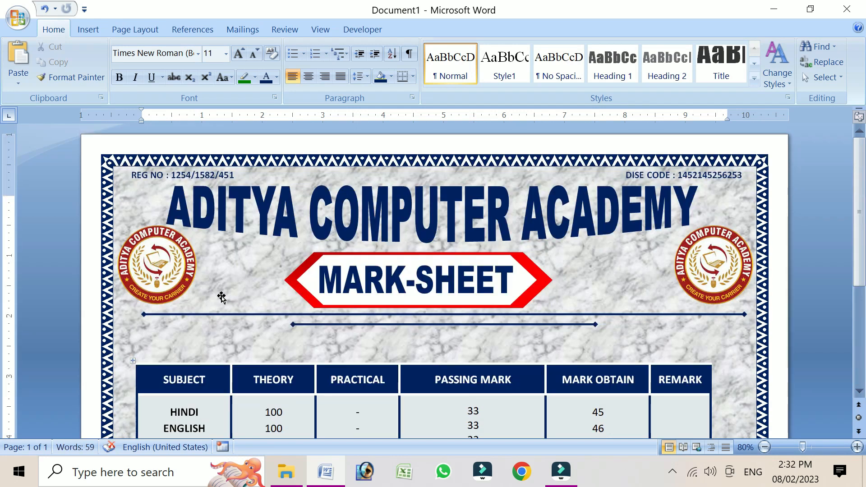
key(ctrl+F2)
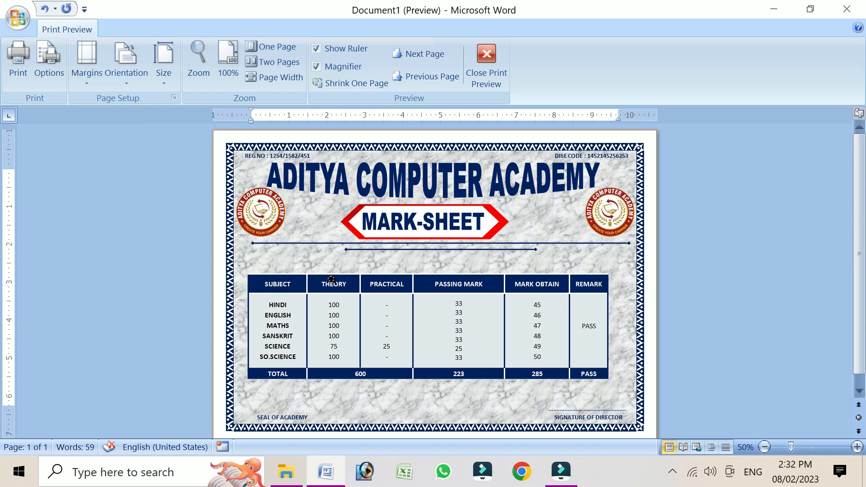